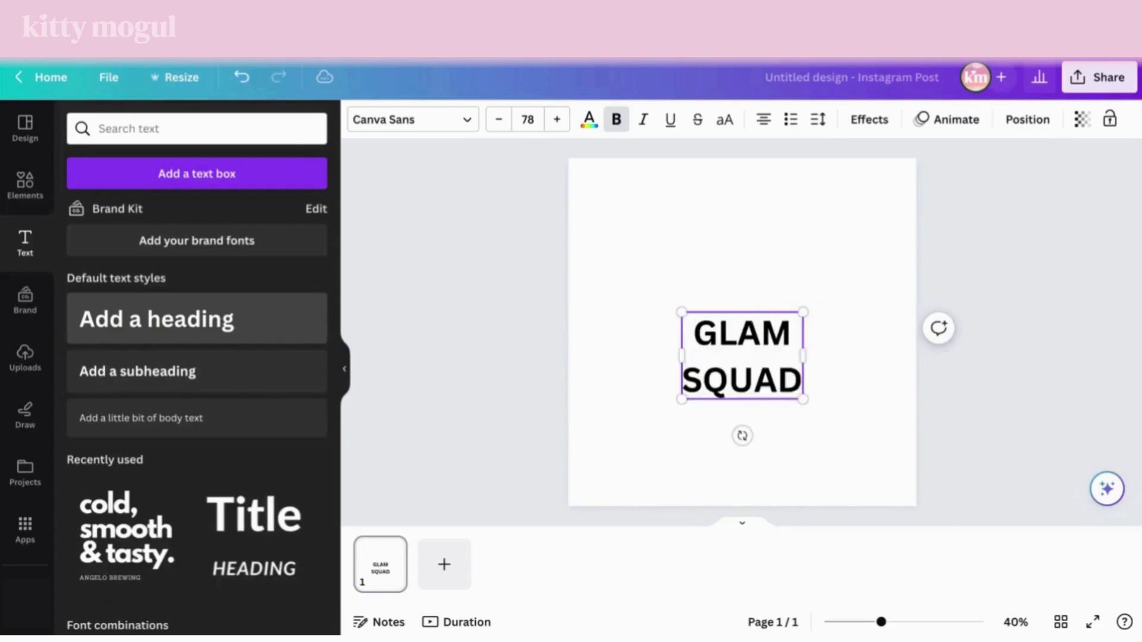
Step: Enlarge the GLAM SQUAD text to font size 141 and position it in the middle of the page
left_click(756, 429)
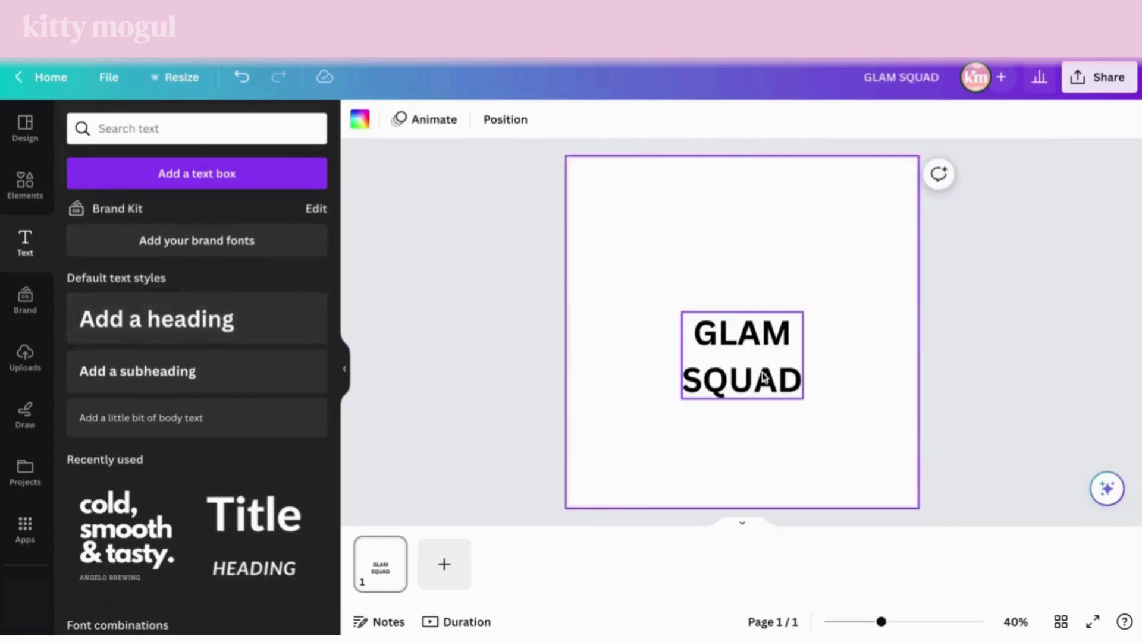
left_click(764, 377)
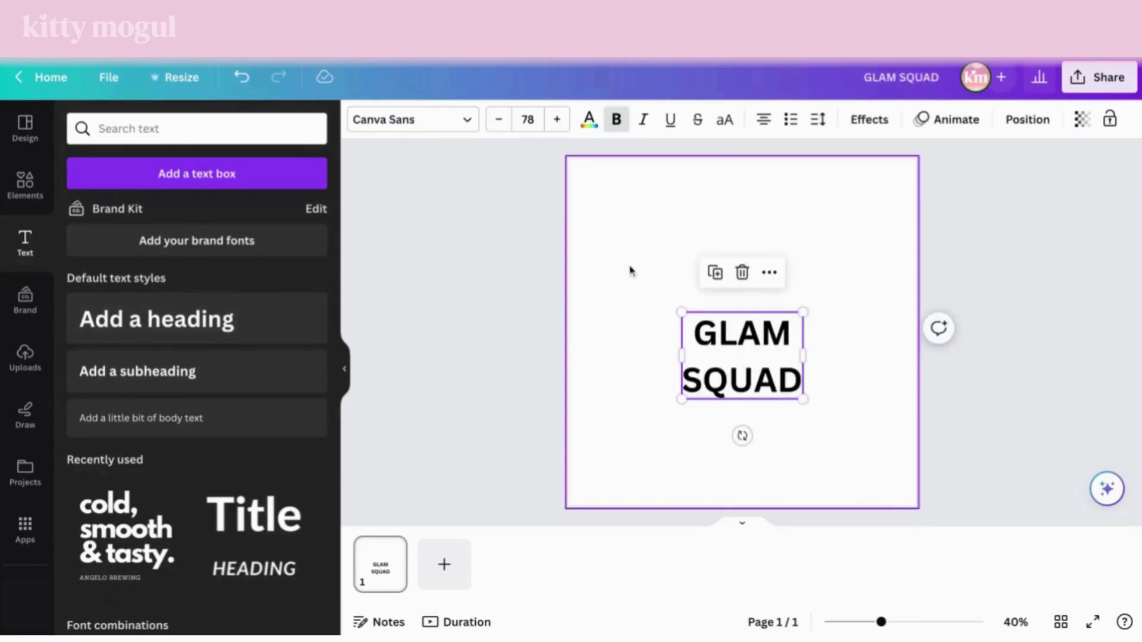
left_click(557, 120)
left_click(557, 121)
left_click(557, 120)
left_click(558, 121)
left_click_drag(713, 332, 828, 389)
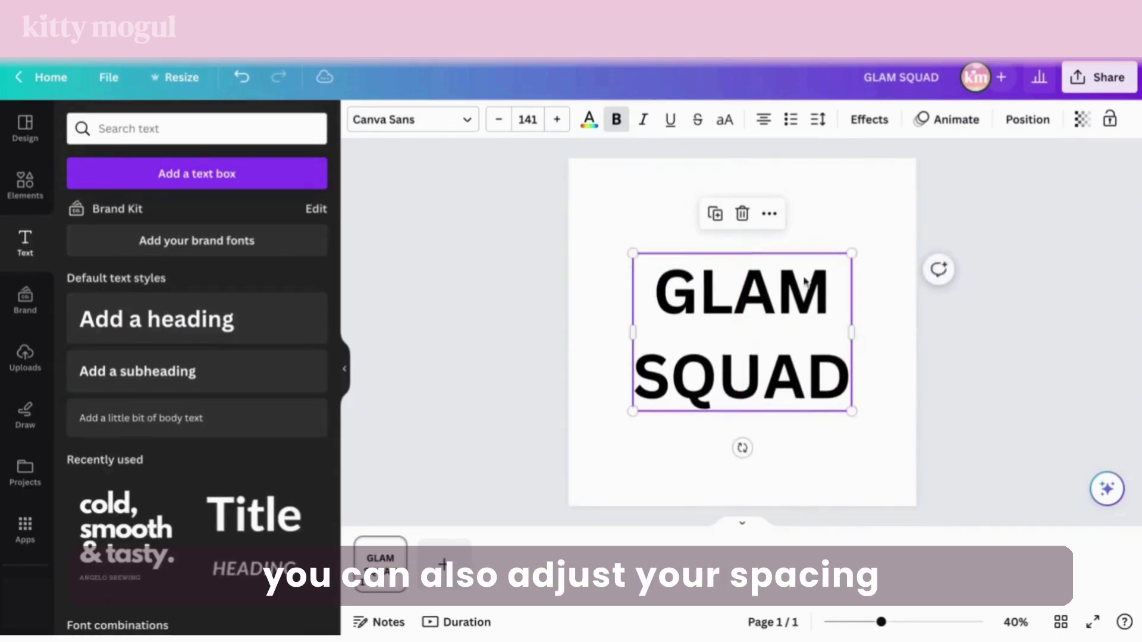
Step: Tighten the line spacing of the GLAM SQUAD text to 0.96
left_click(823, 128)
left_click_drag(900, 233, 861, 228)
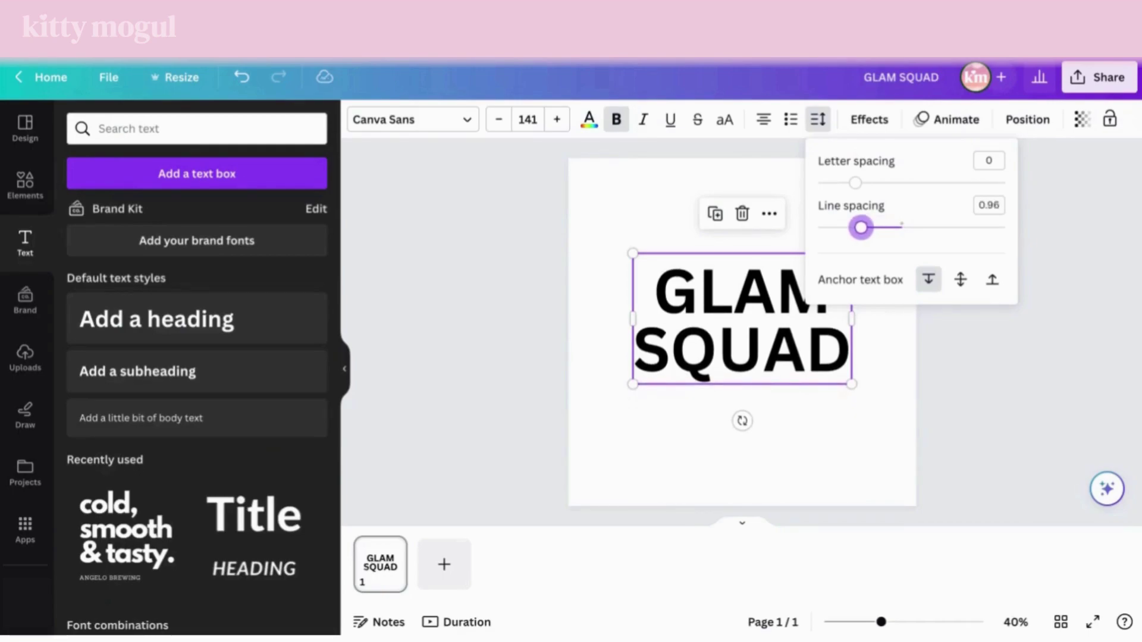
left_click(897, 367)
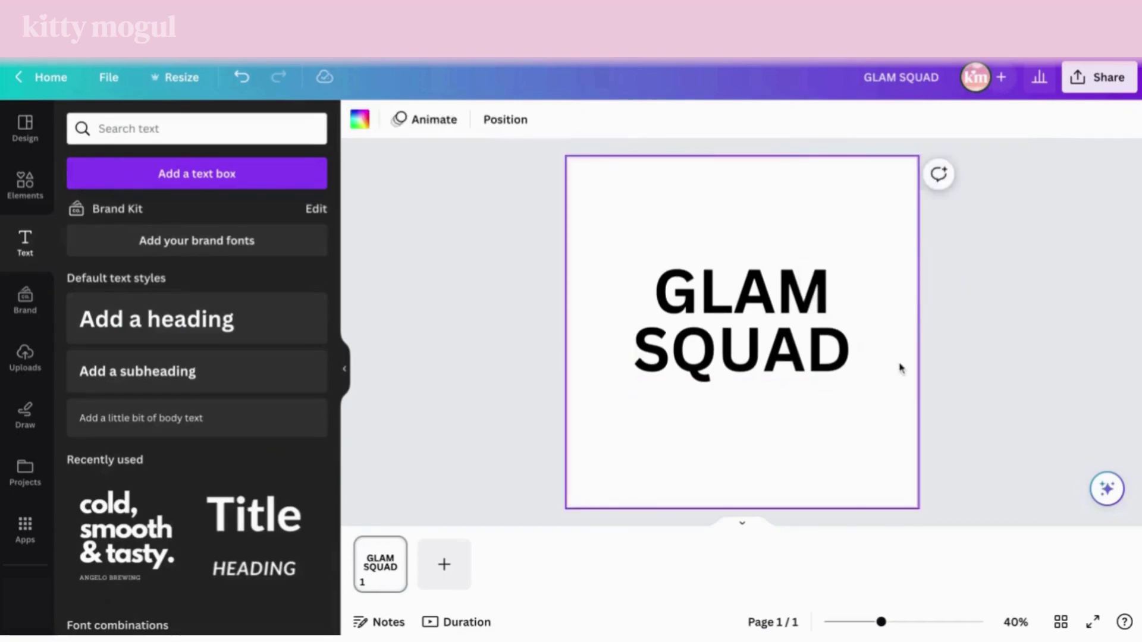
Step: Change the font of the GLAM SQUAD text to Calistoga
left_click(839, 359)
left_click(467, 123)
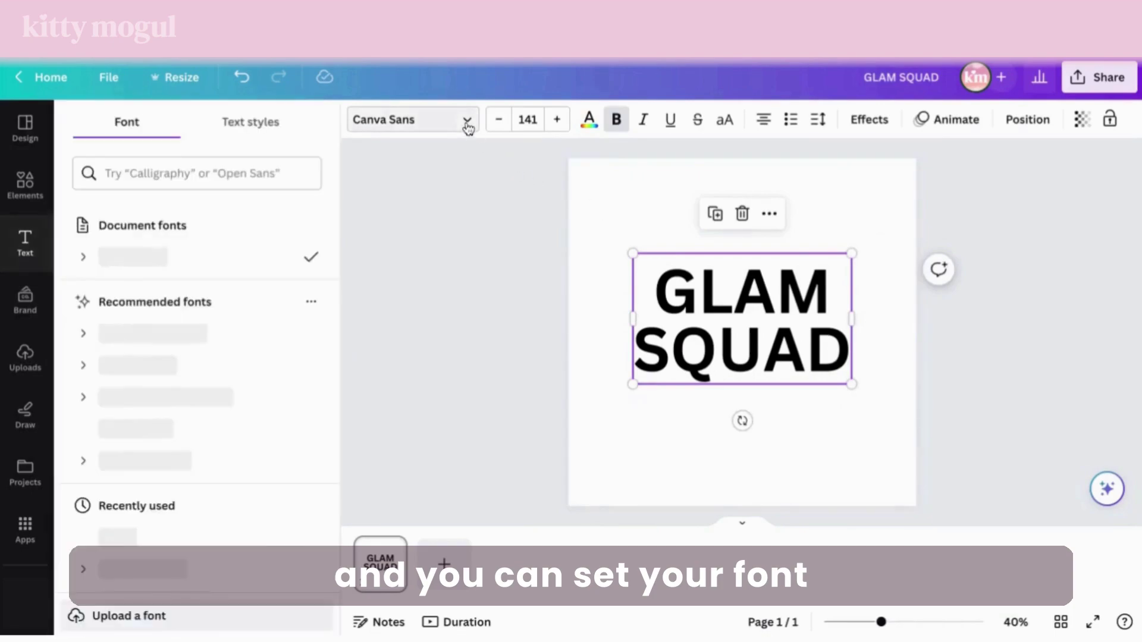
left_click(262, 170)
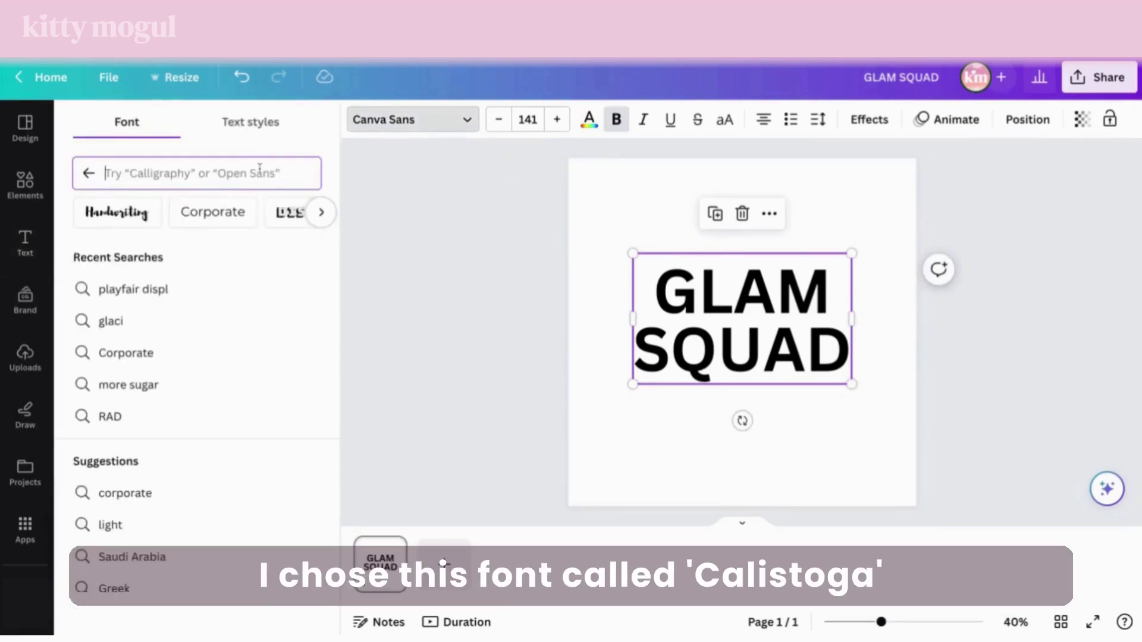
type("calis")
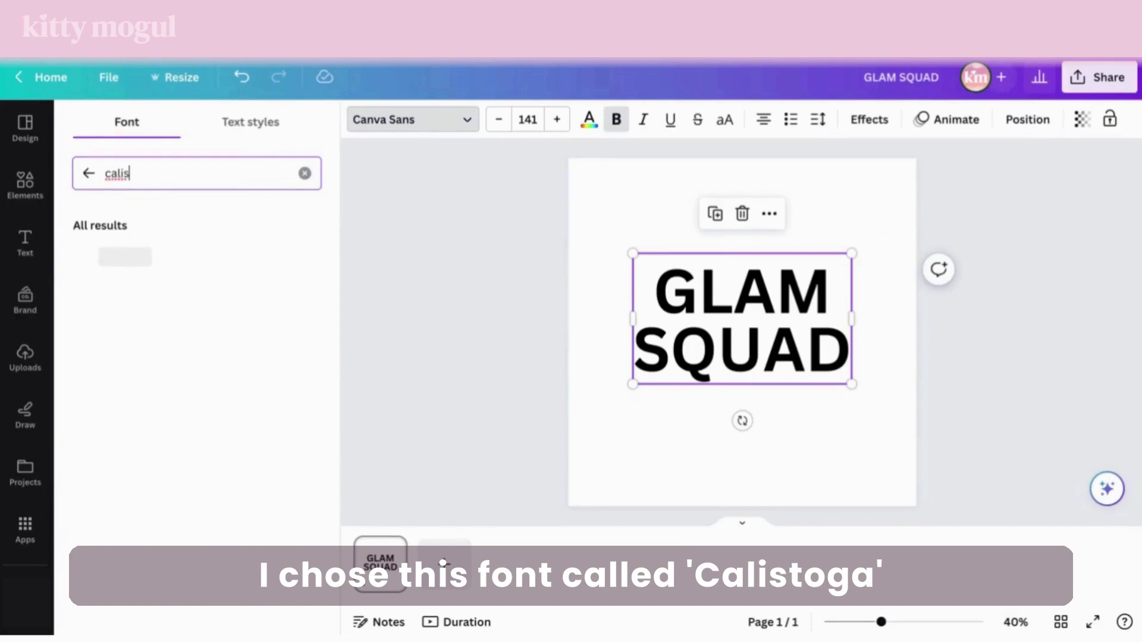
left_click(249, 264)
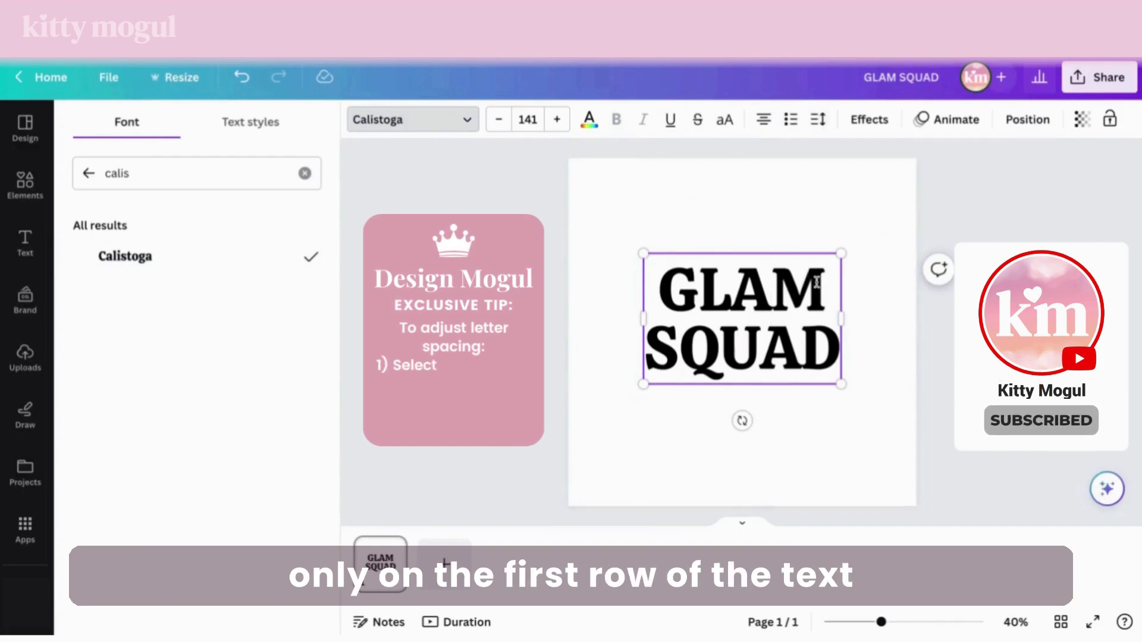
Step: Set the letter spacing of only the first row, GLAM, to 83
key("shift+Left")
key("shift+Left")
key("shift+Left")
key("shift+Left")
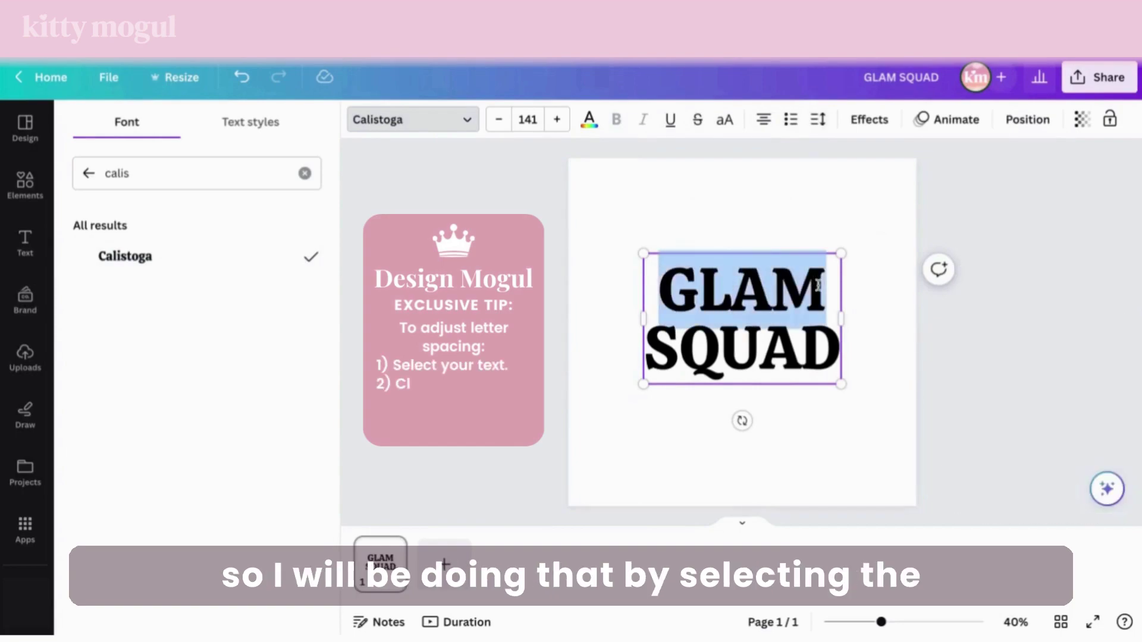
left_click(824, 121)
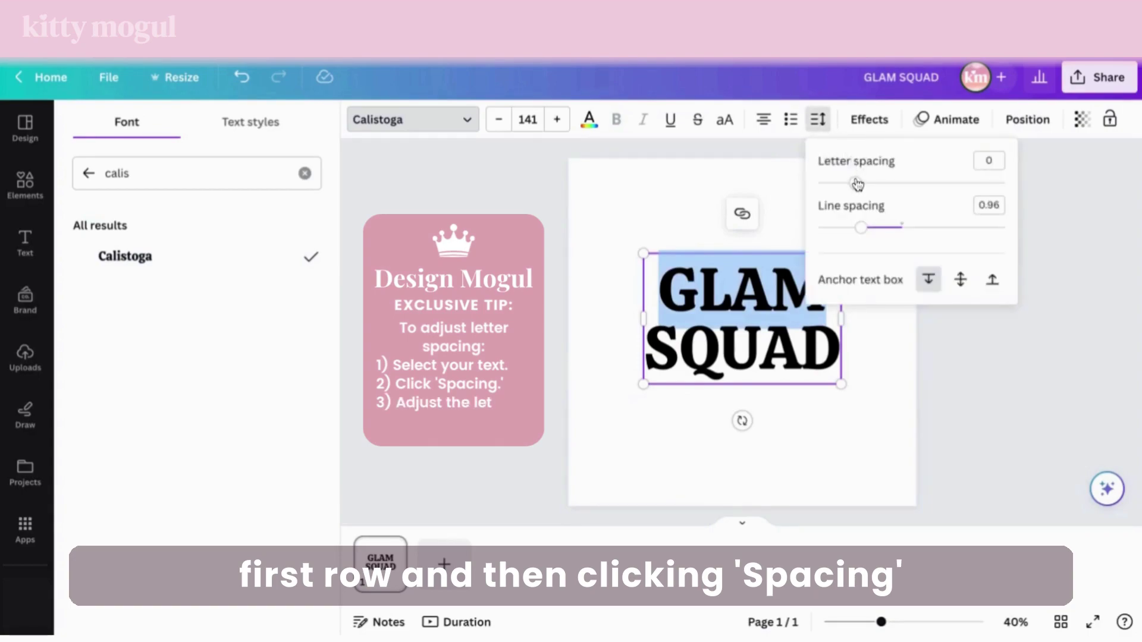
left_click_drag(857, 186, 871, 183)
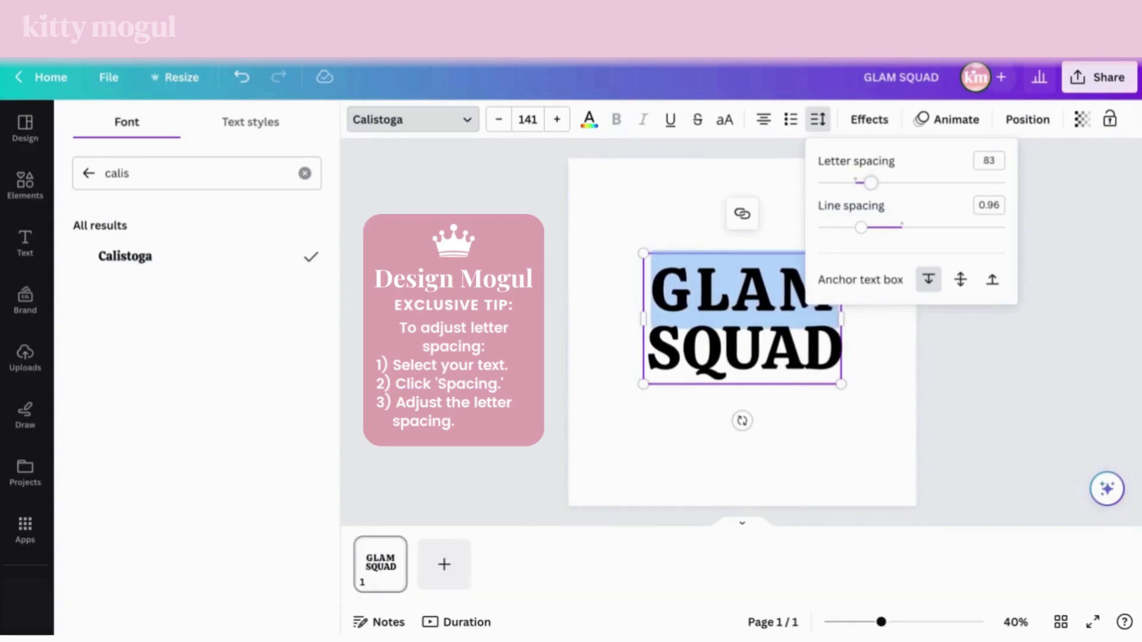
left_click(724, 290)
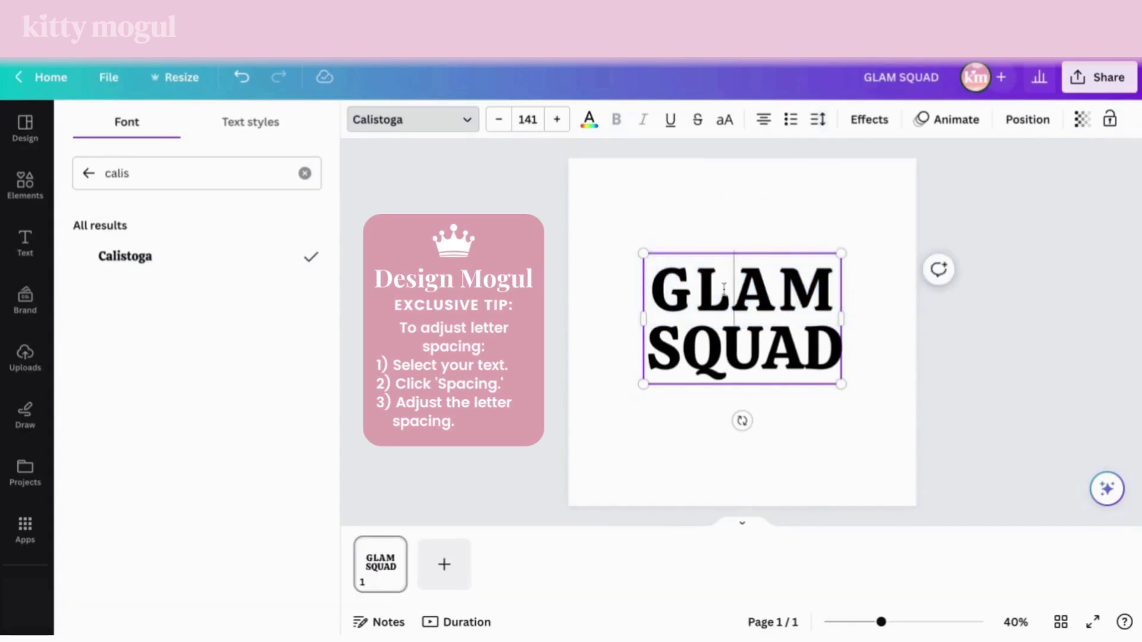
left_click(905, 308)
Step: Enlarge the GLAM SQUAD text to font size 179 and keep it centered on the page
left_click(831, 350)
left_click_drag(841, 385, 866, 401)
left_click_drag(825, 361, 812, 353)
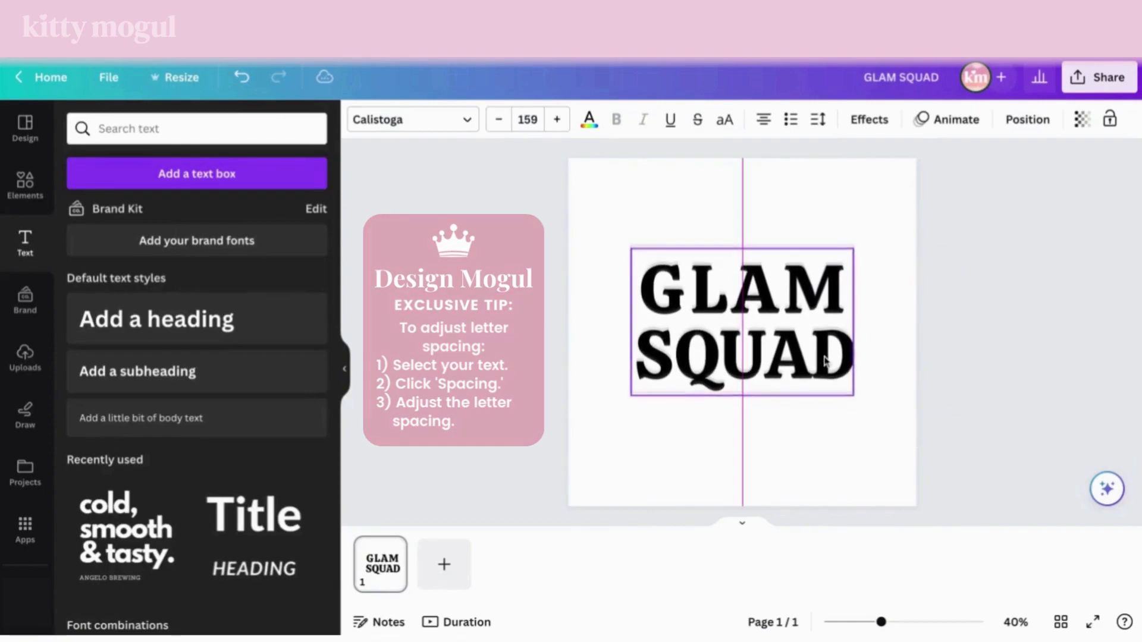
left_click_drag(854, 390, 839, 372)
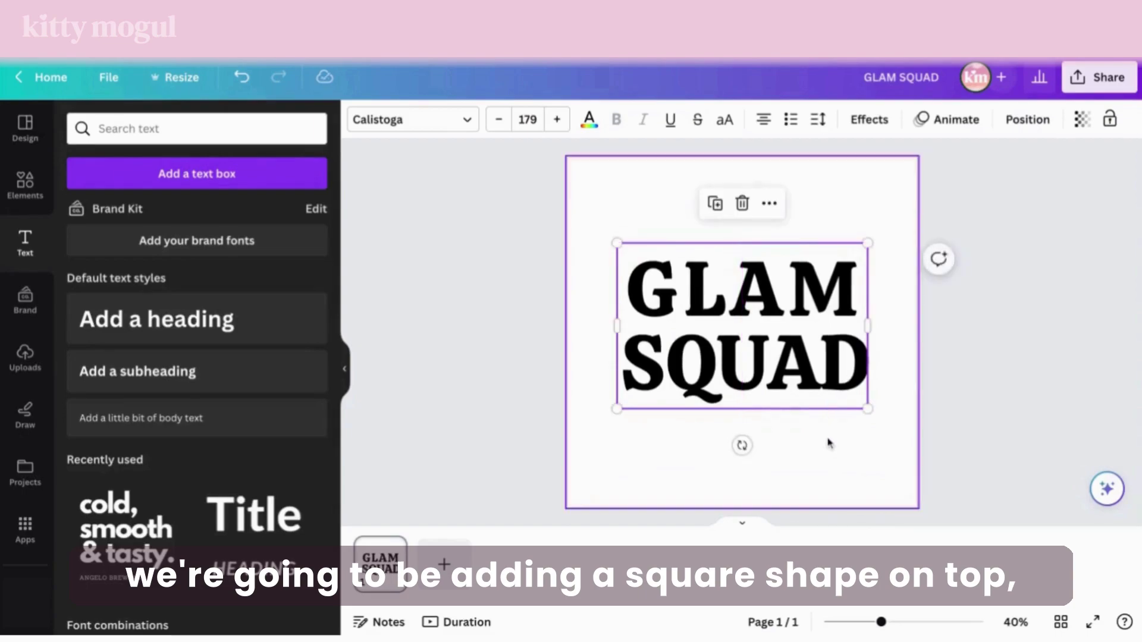
Step: Add a sharp-cornered square shape to the page
left_click(829, 441)
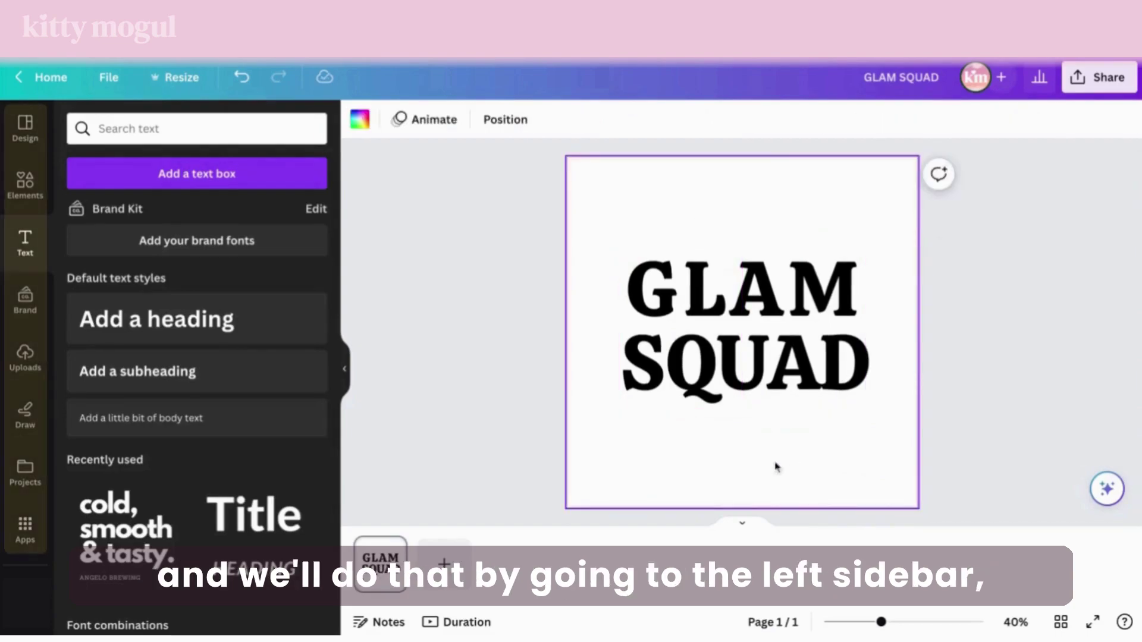
left_click(25, 186)
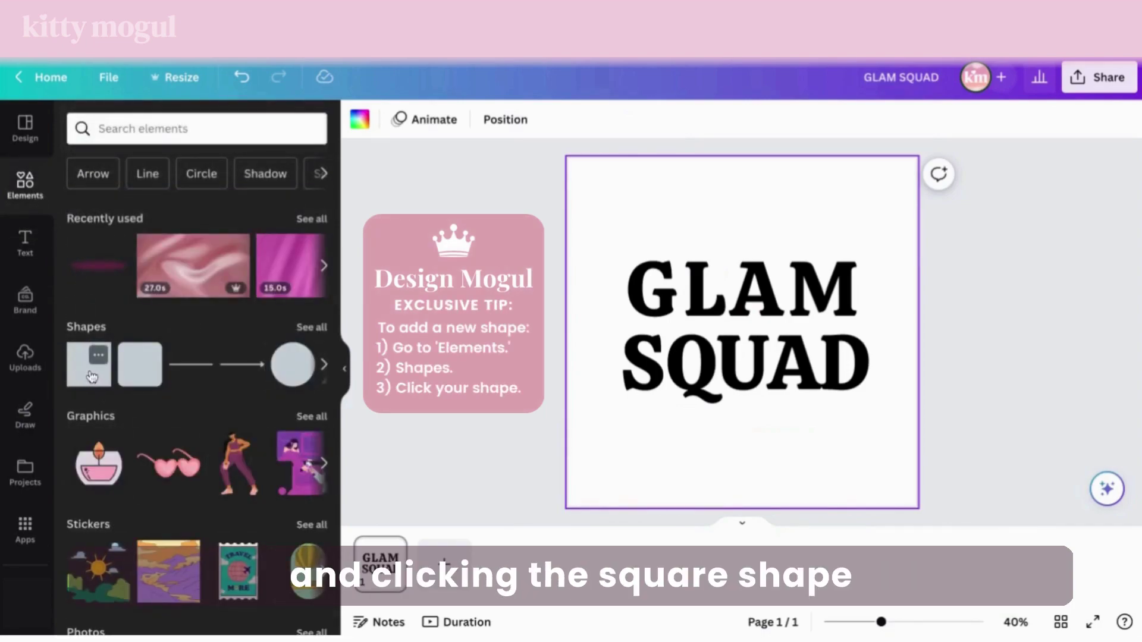
left_click(91, 368)
Step: Move and stretch the square into a rectangle of about 849 by 512 px that covers the GLAM SQUAD text
left_click_drag(684, 332, 684, 332)
left_click(791, 329)
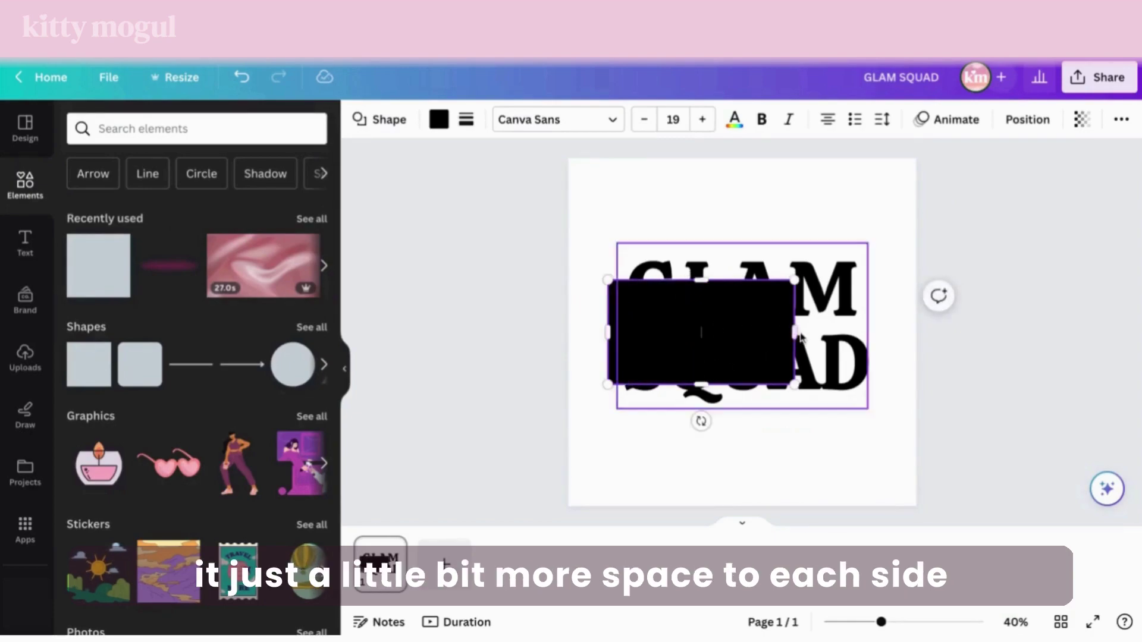
left_click(791, 333)
left_click_drag(791, 334, 882, 333)
left_click_drag(749, 387, 750, 414)
left_click_drag(744, 281, 744, 250)
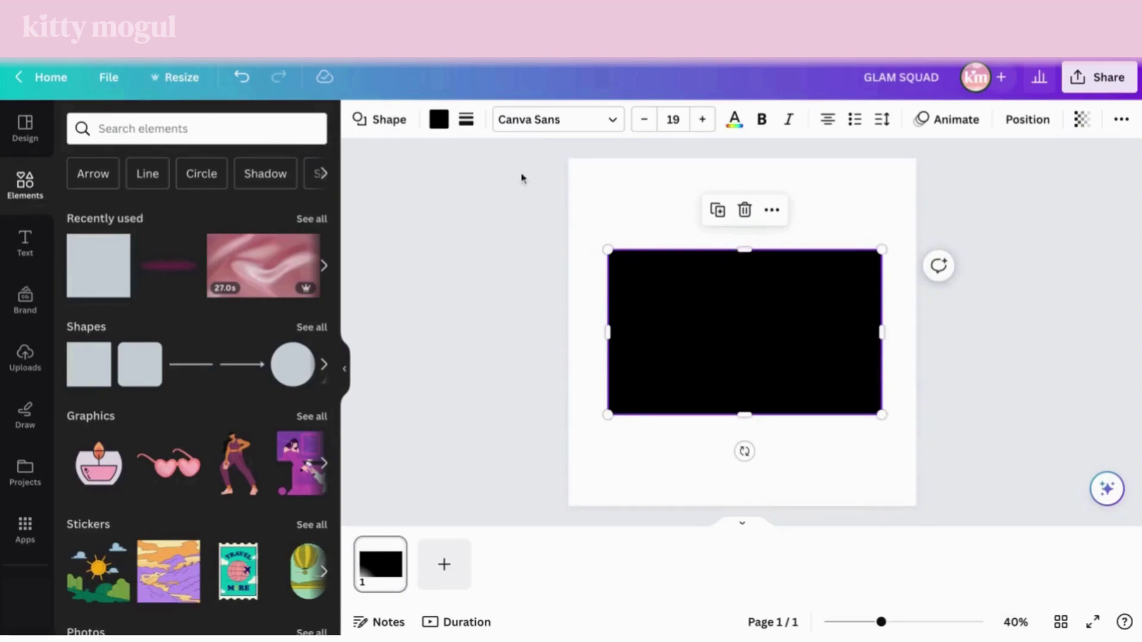
Step: Fill the rectangle with the default yellow and send it to the back behind the text
left_click(440, 120)
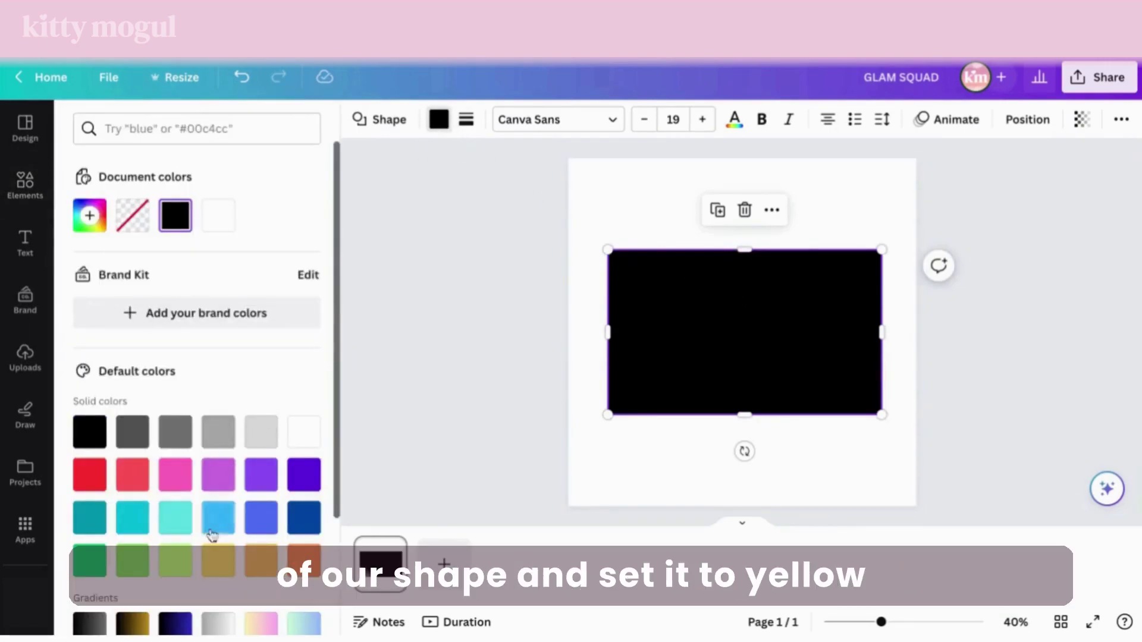
left_click(218, 560)
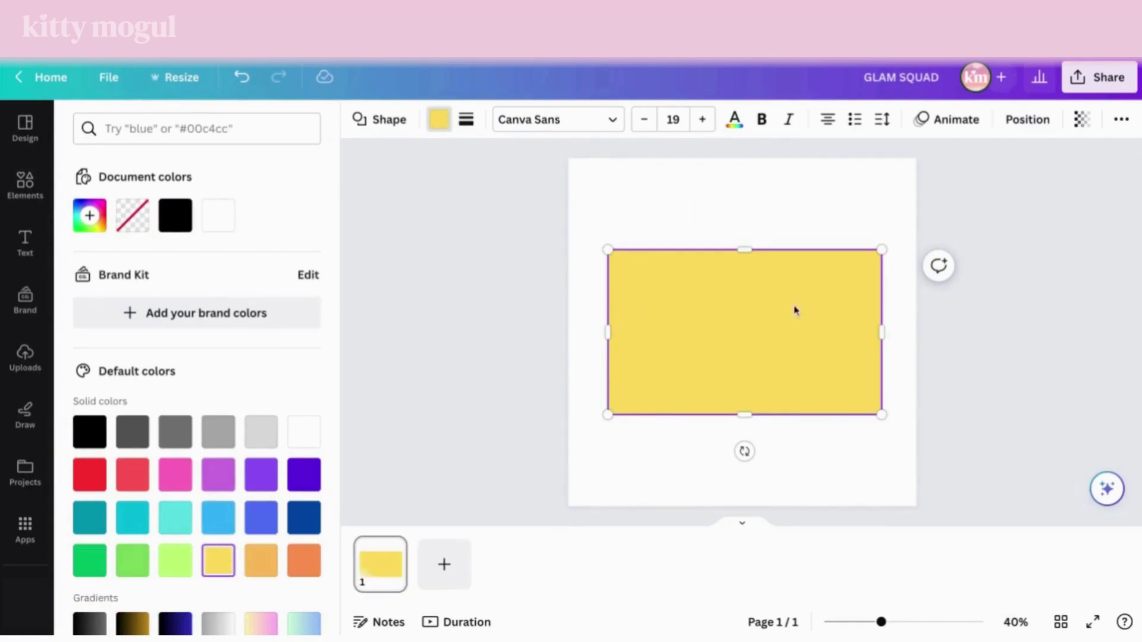
left_click(1026, 122)
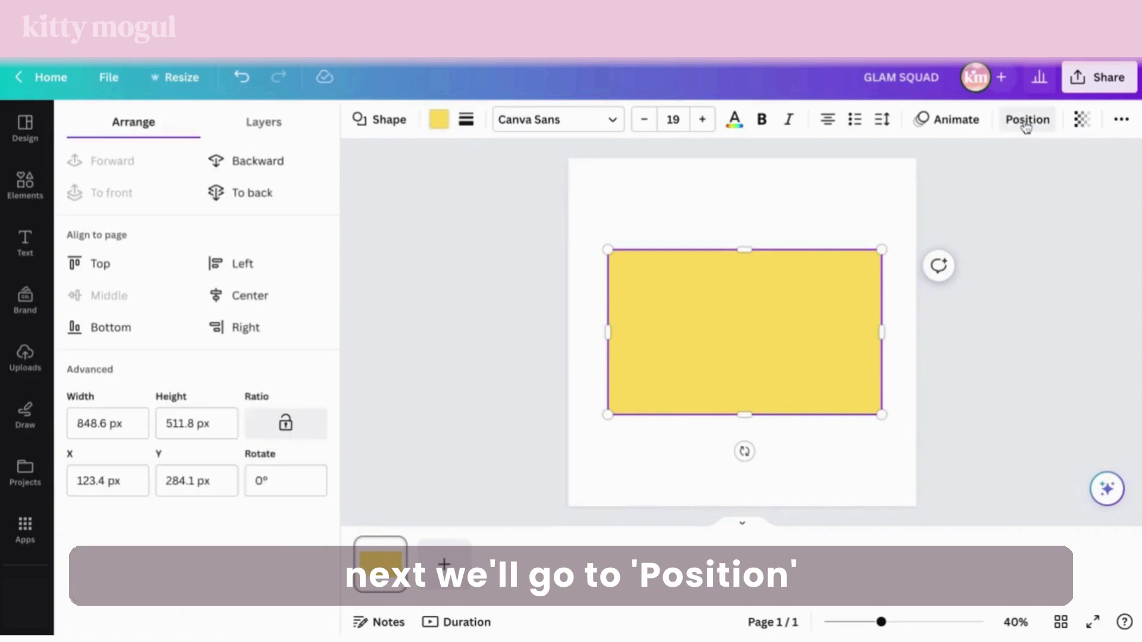
left_click(263, 189)
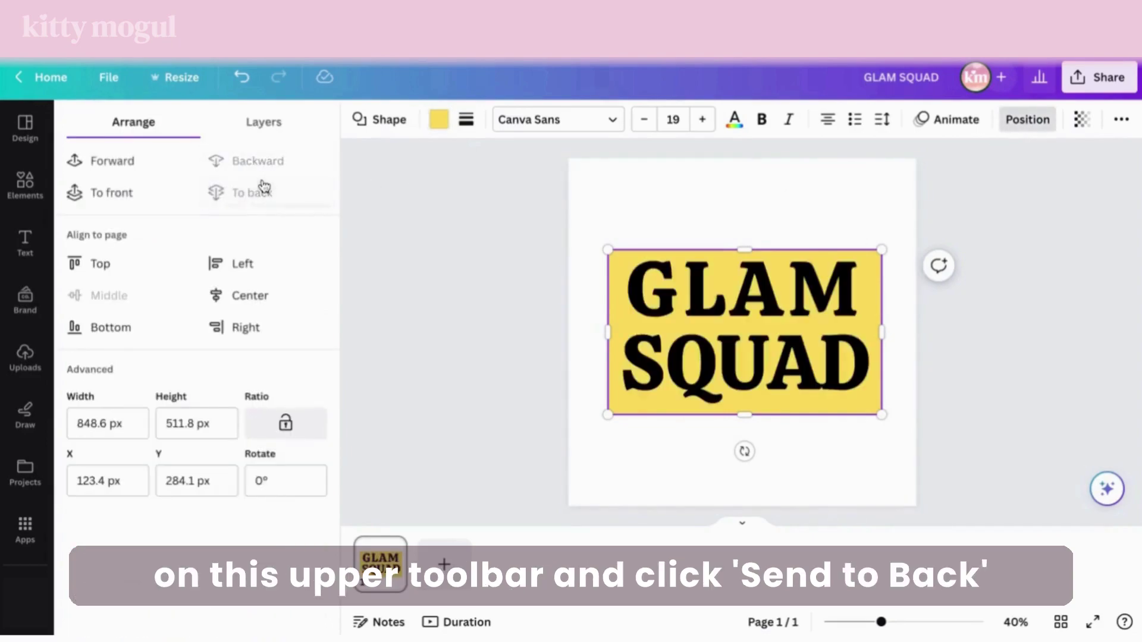
Step: Extend the yellow rectangle slightly and center it so it leaves an even margin around the text
left_click_drag(744, 249, 744, 236)
left_click_drag(746, 414, 745, 421)
left_click_drag(882, 338, 890, 333)
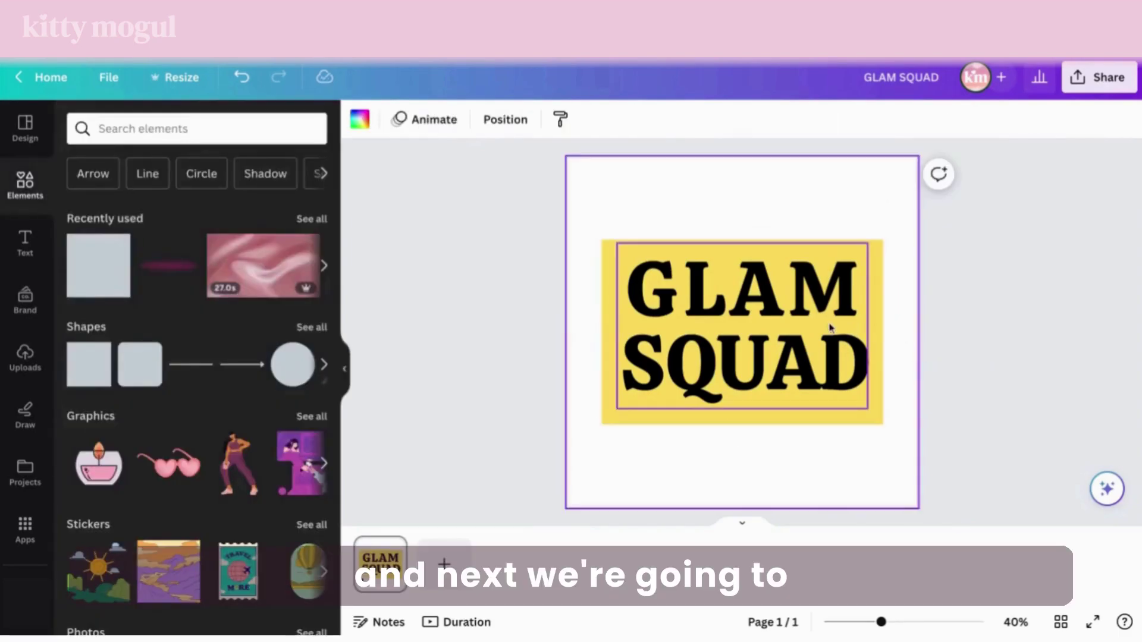
Step: Change the GLAM SQUAD text color to white
left_click(828, 327)
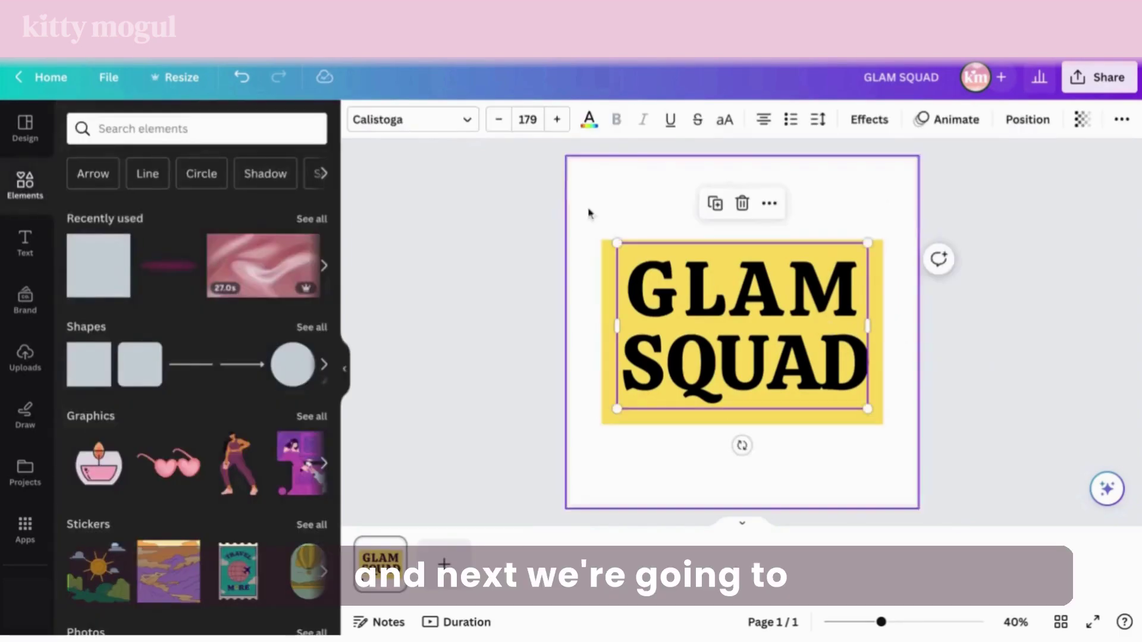
left_click(590, 122)
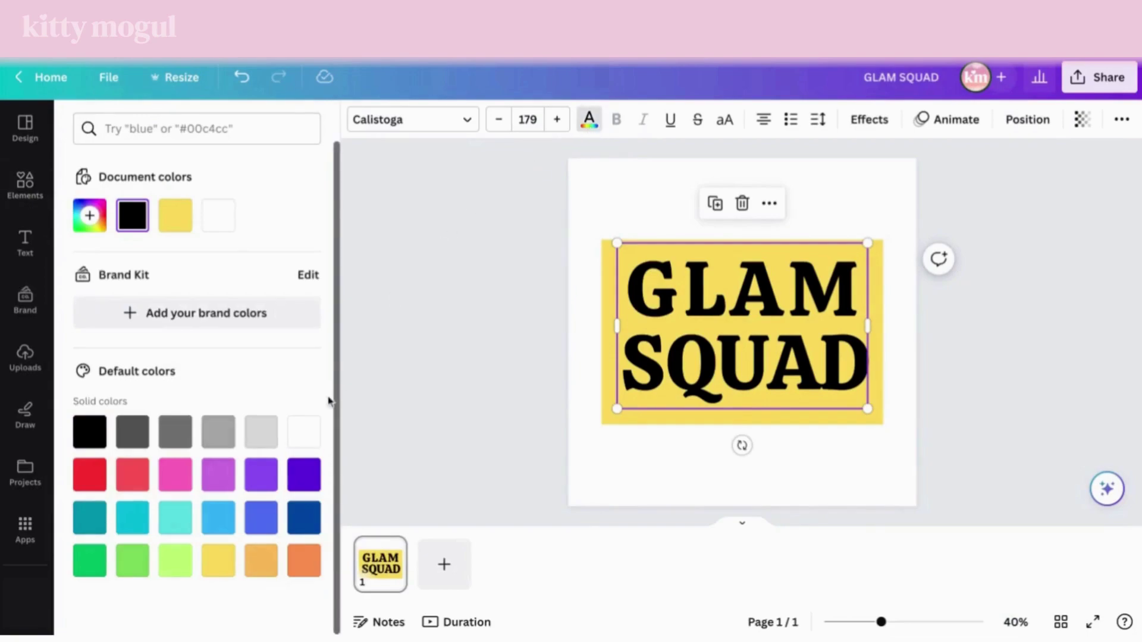
left_click(304, 438)
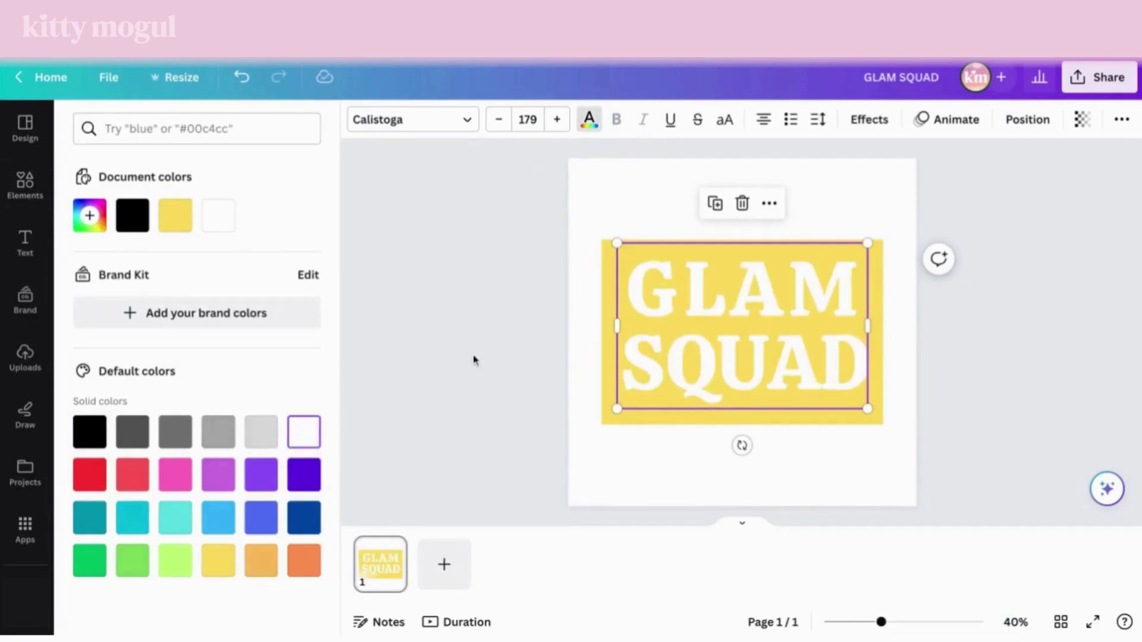
key("Escape")
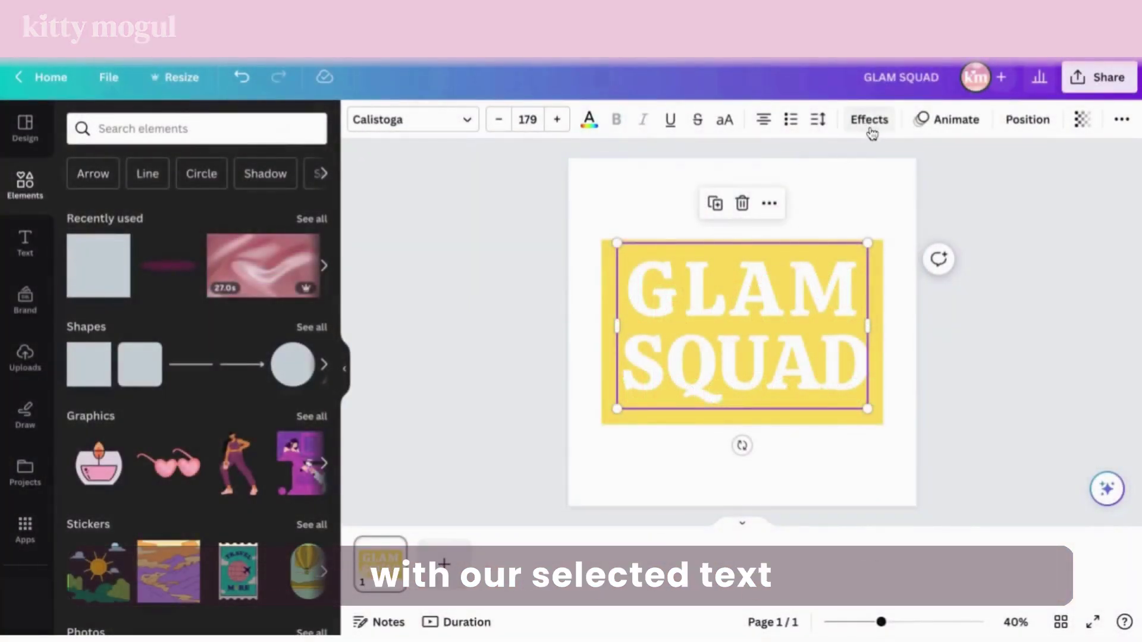
Step: Apply an Outline effect to the GLAM SQUAD text in white with a thickness of 15
left_click(869, 121)
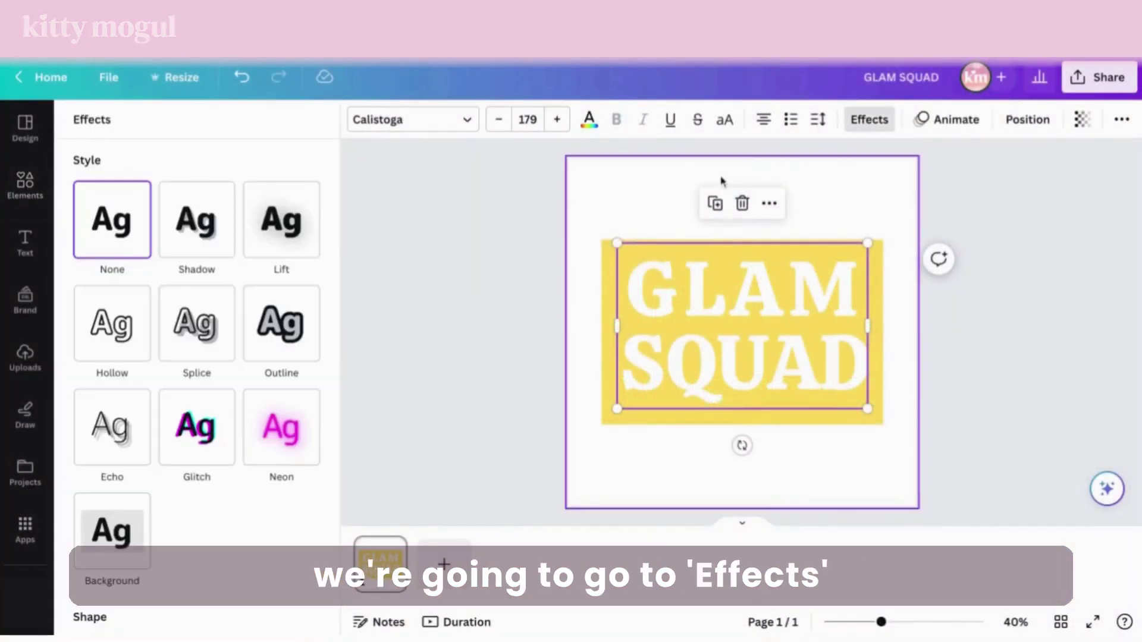
left_click(306, 341)
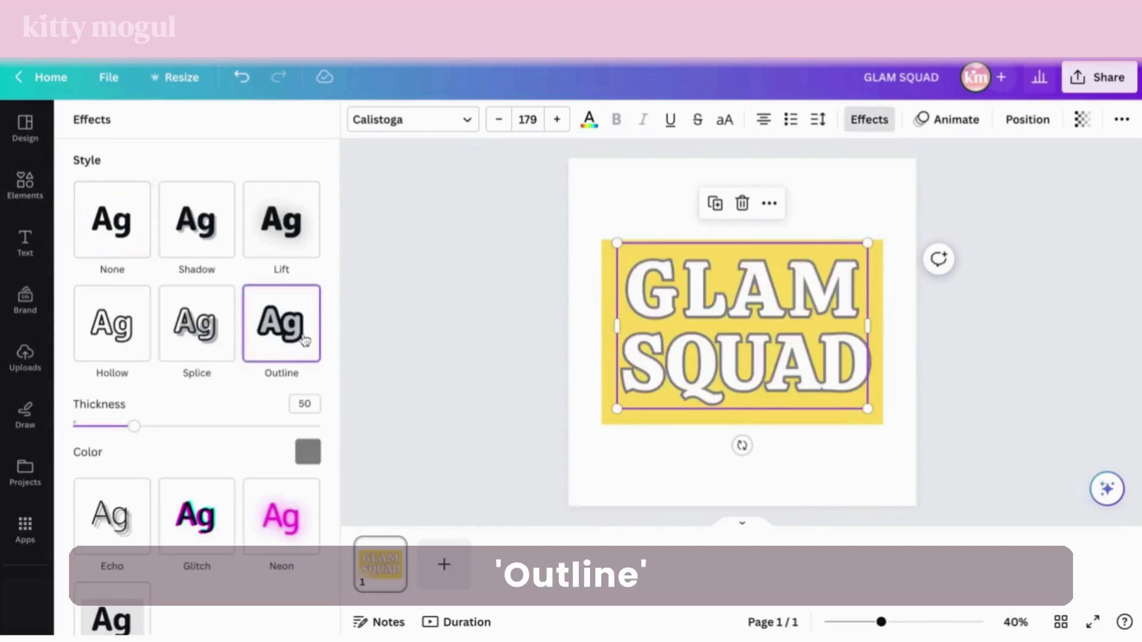
left_click(306, 453)
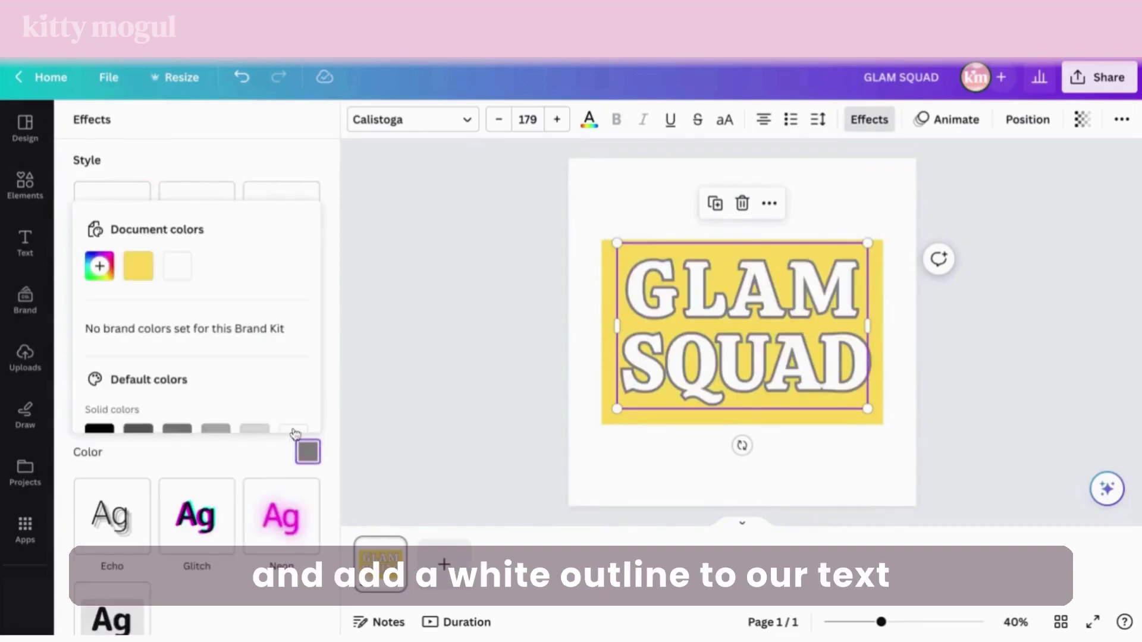
scroll(293, 376, "down", 3)
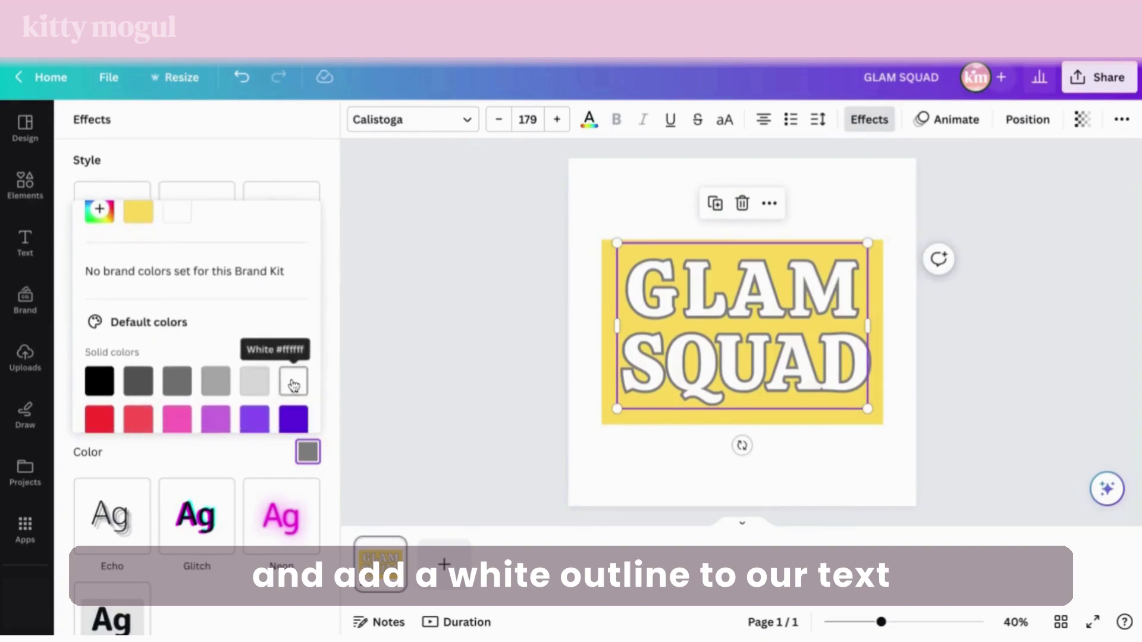
left_click(293, 384)
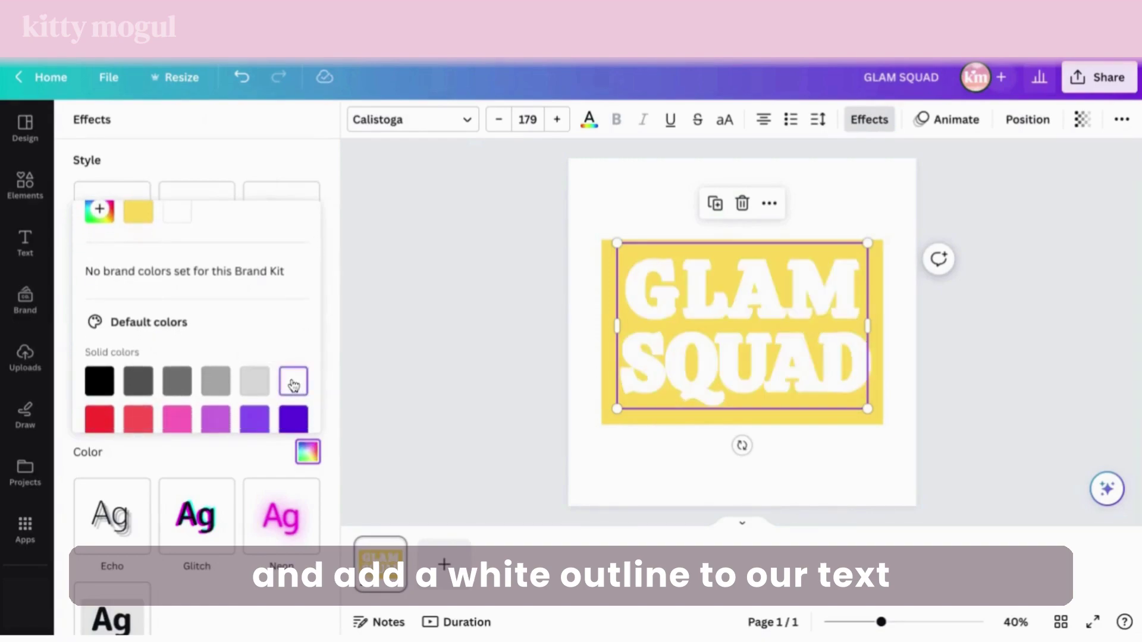
left_click(274, 455)
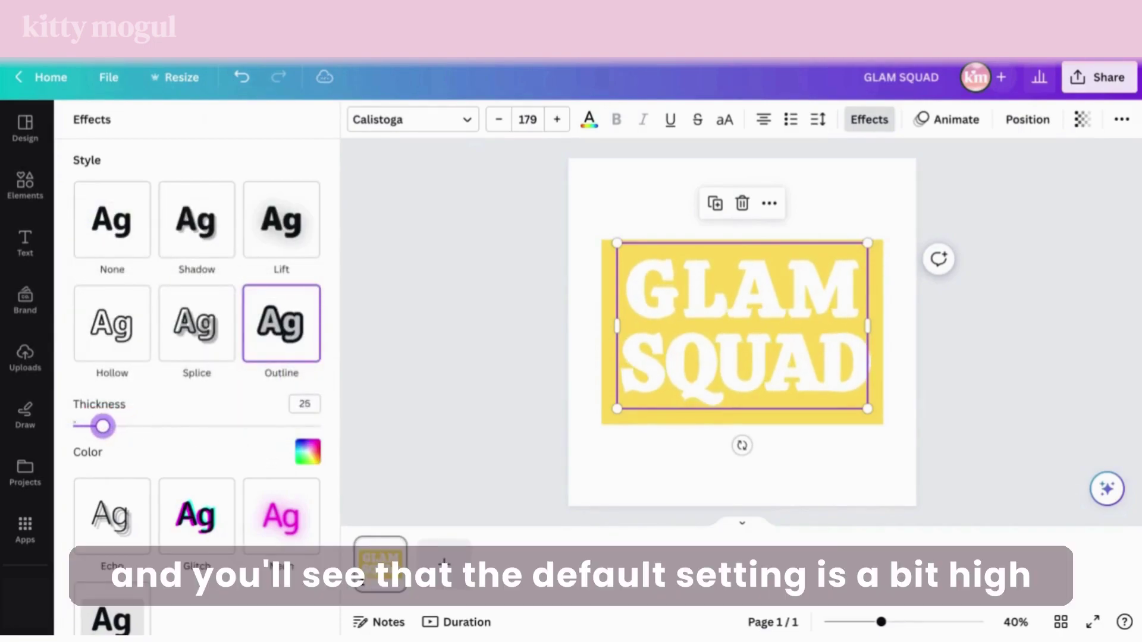
left_click_drag(99, 426, 91, 426)
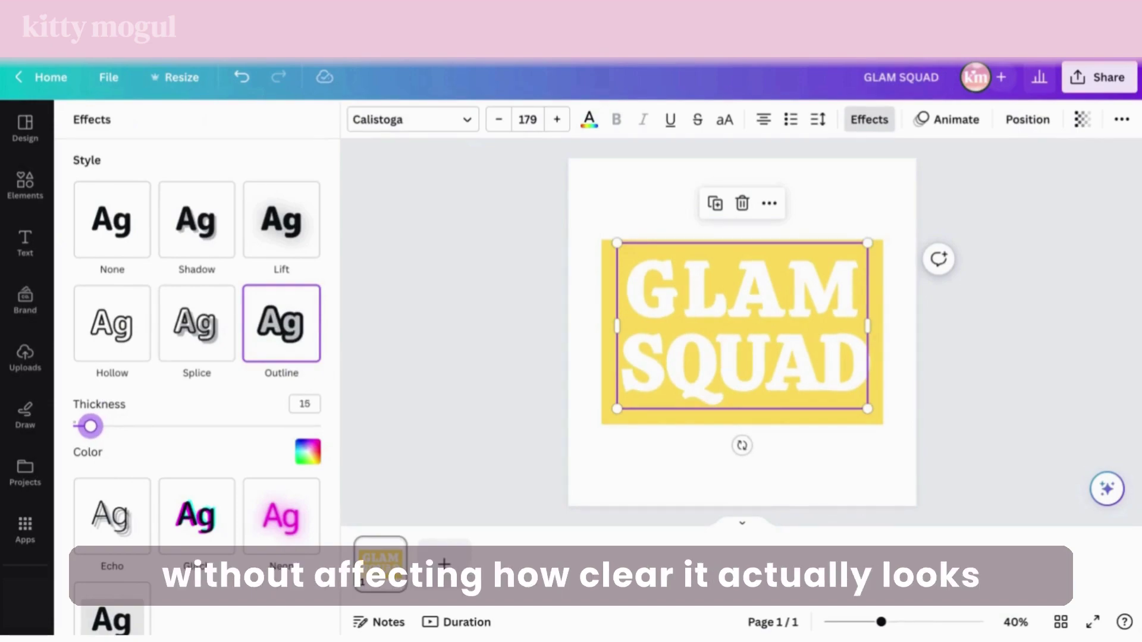
Step: Download the finished GLAM SQUAD design as a PNG file
left_click(397, 430)
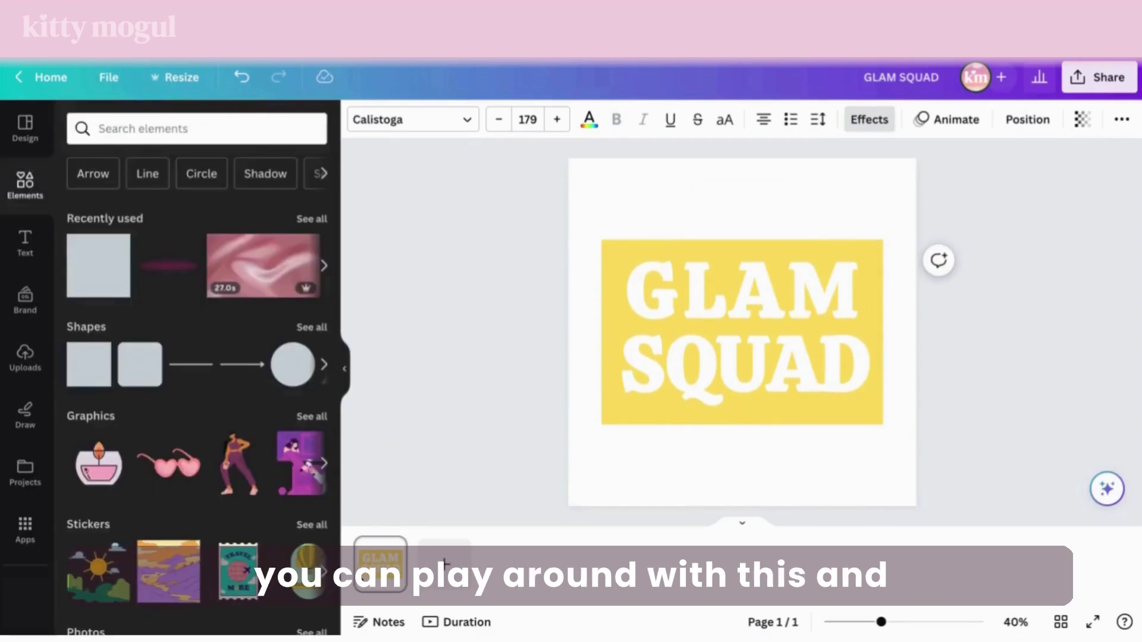
left_click(680, 466)
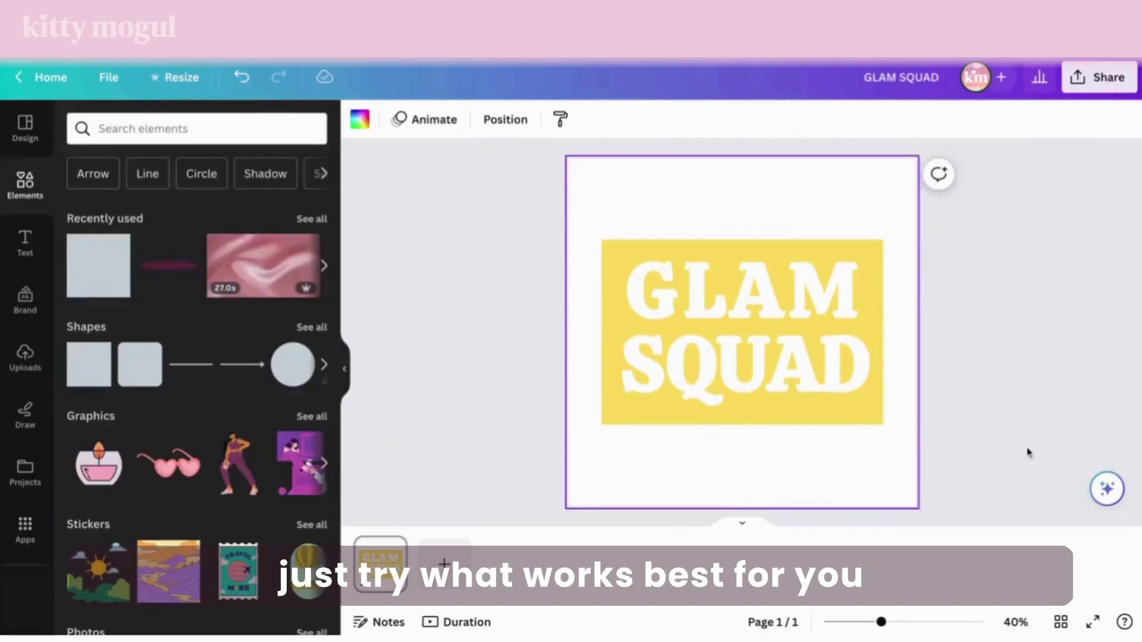
left_click(1108, 87)
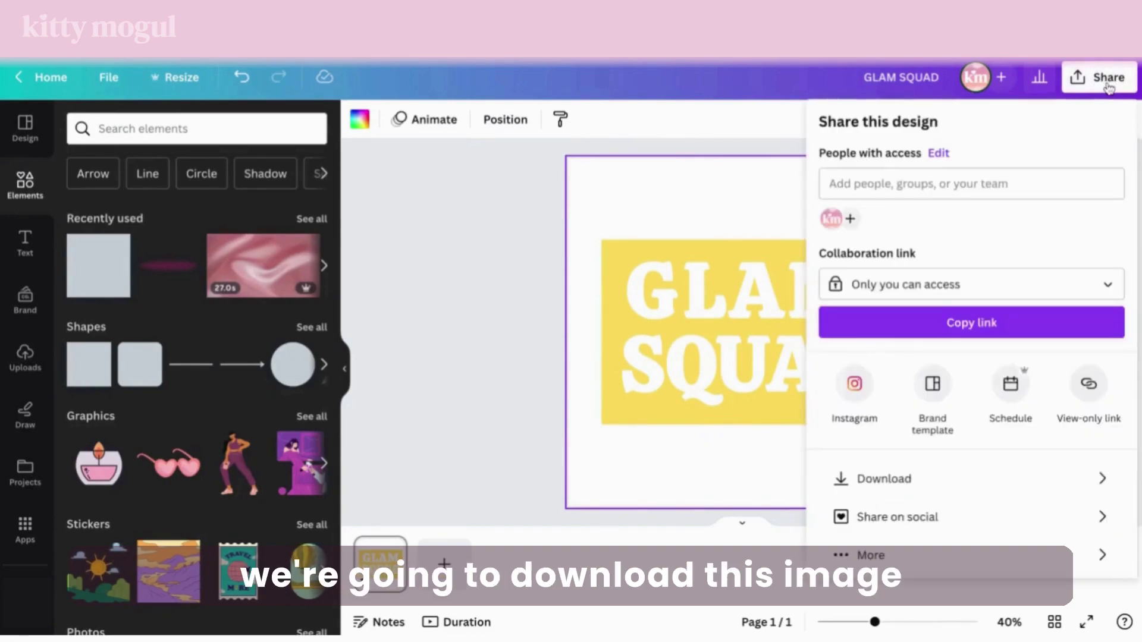
left_click(1007, 483)
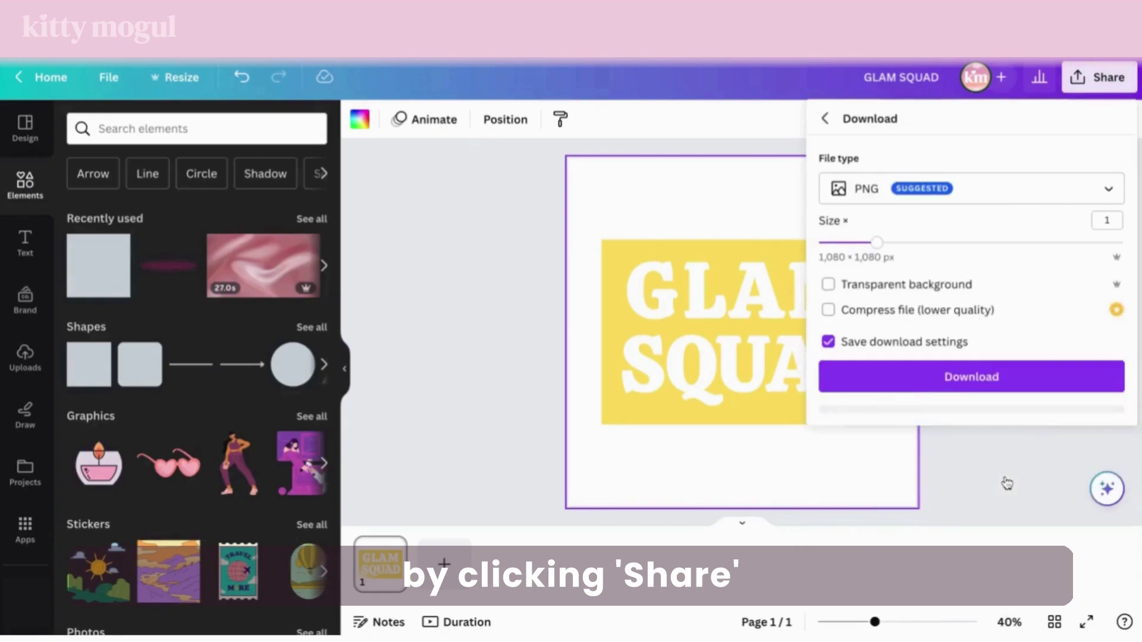
left_click(1014, 384)
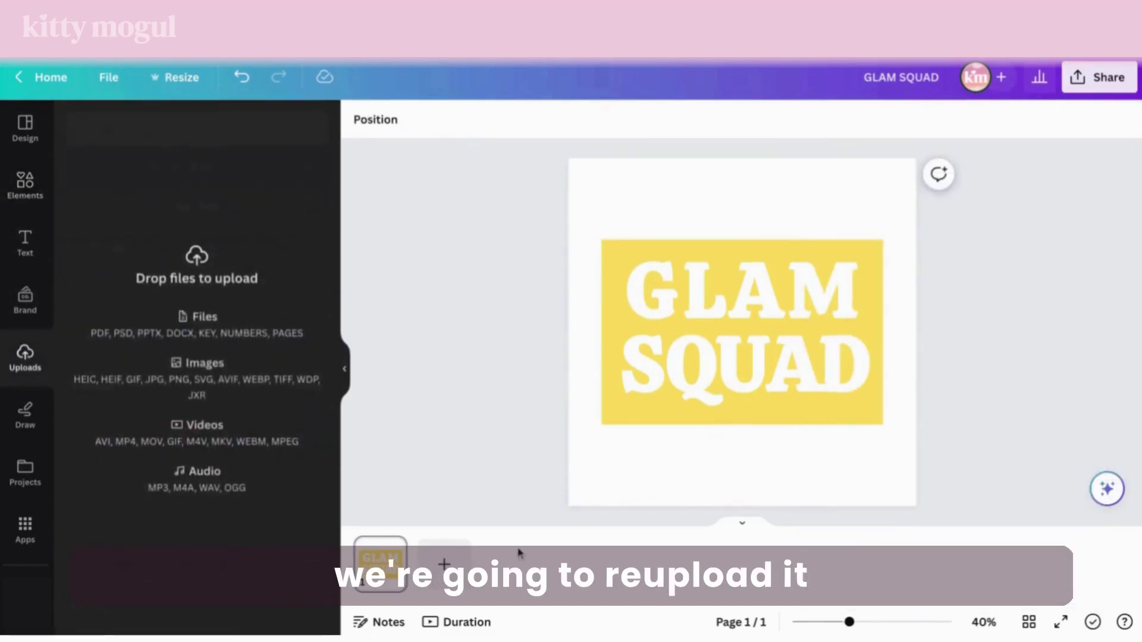
Step: Upload the downloaded GLAM SQUAD image and place it on a new second page
left_click_drag(519, 553, 519, 553)
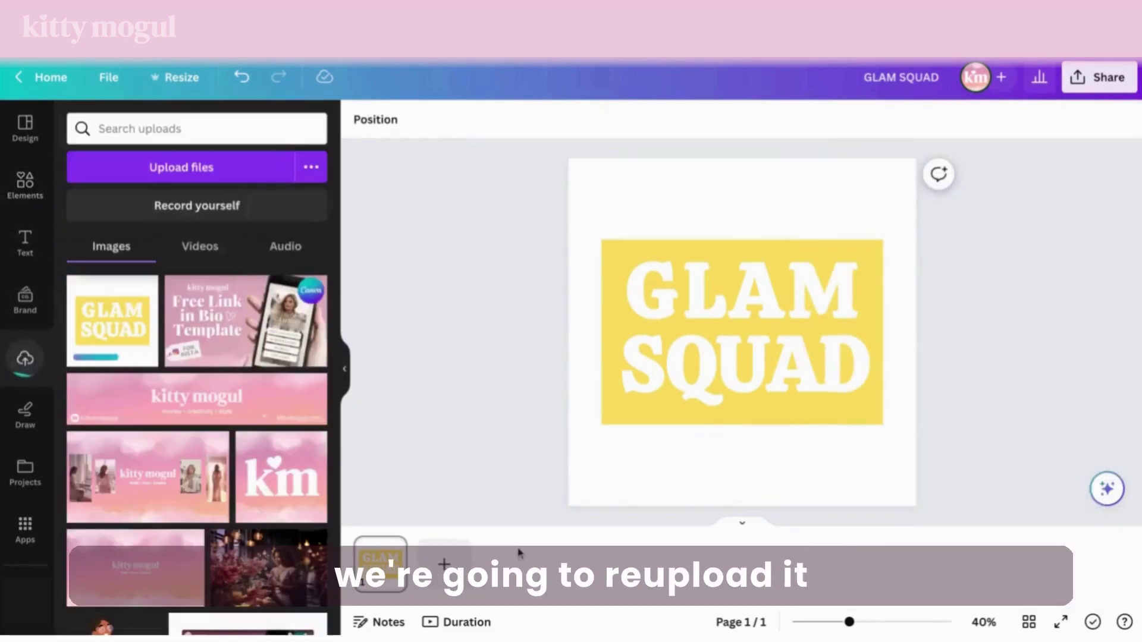
left_click(443, 564)
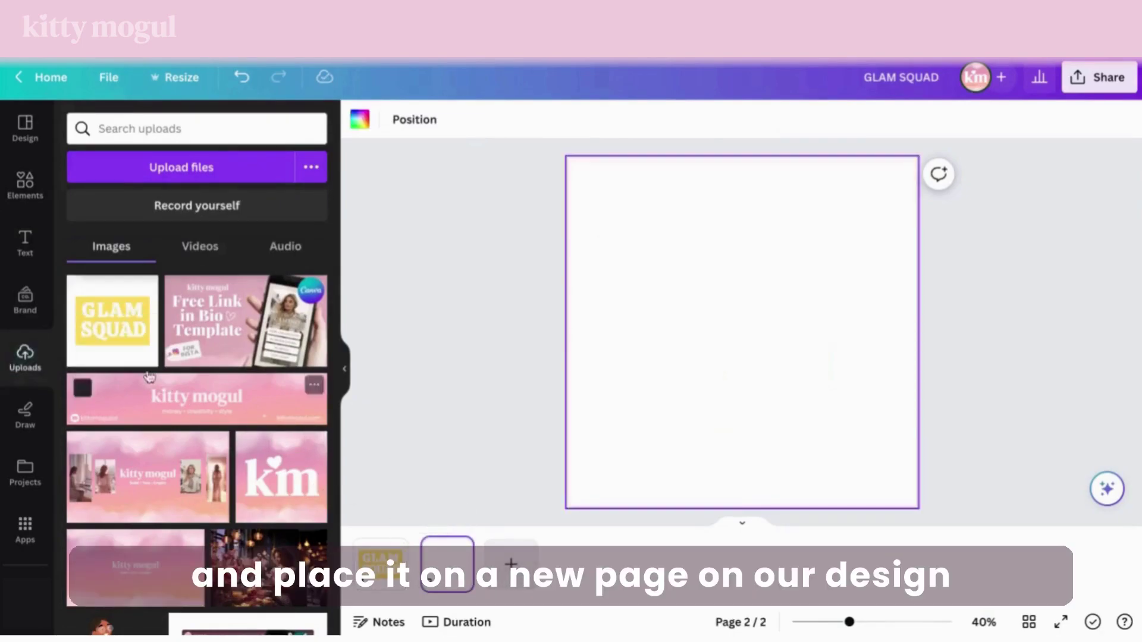
left_click(121, 353)
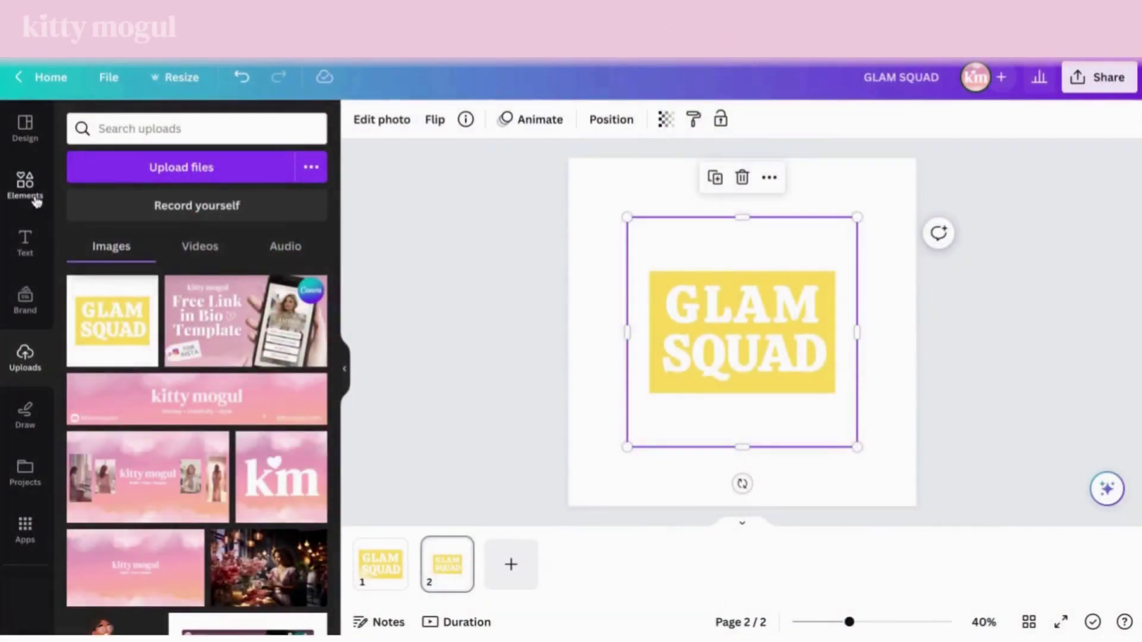
Step: Search the elements for "glitter" photos and place a pink glitter texture over the GLAM SQUAD image
left_click(36, 196)
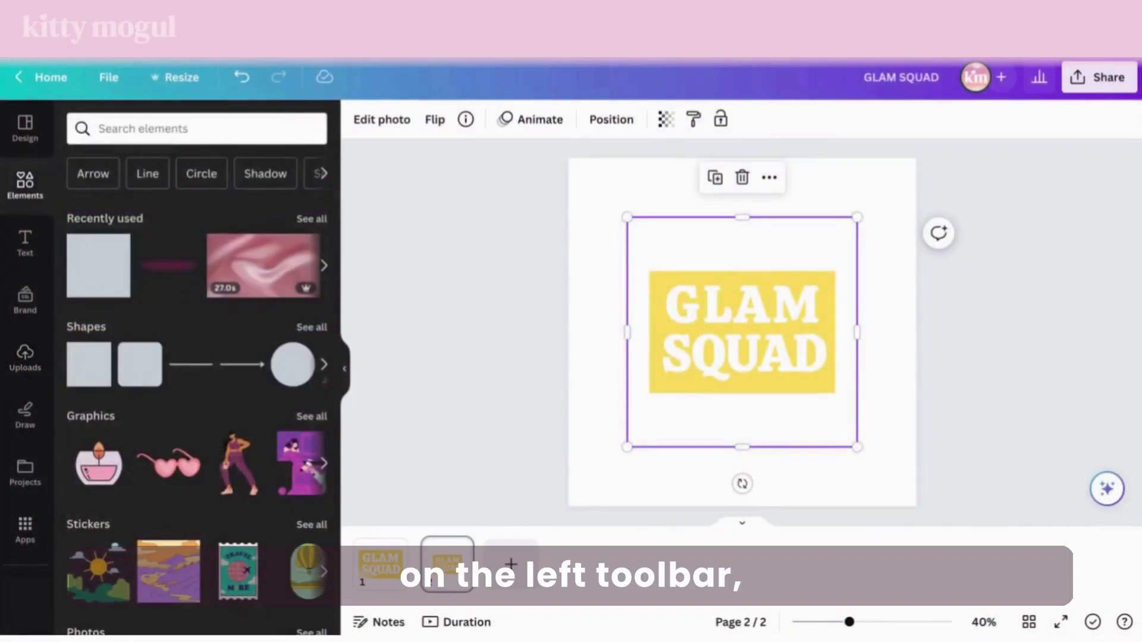
left_click(114, 134)
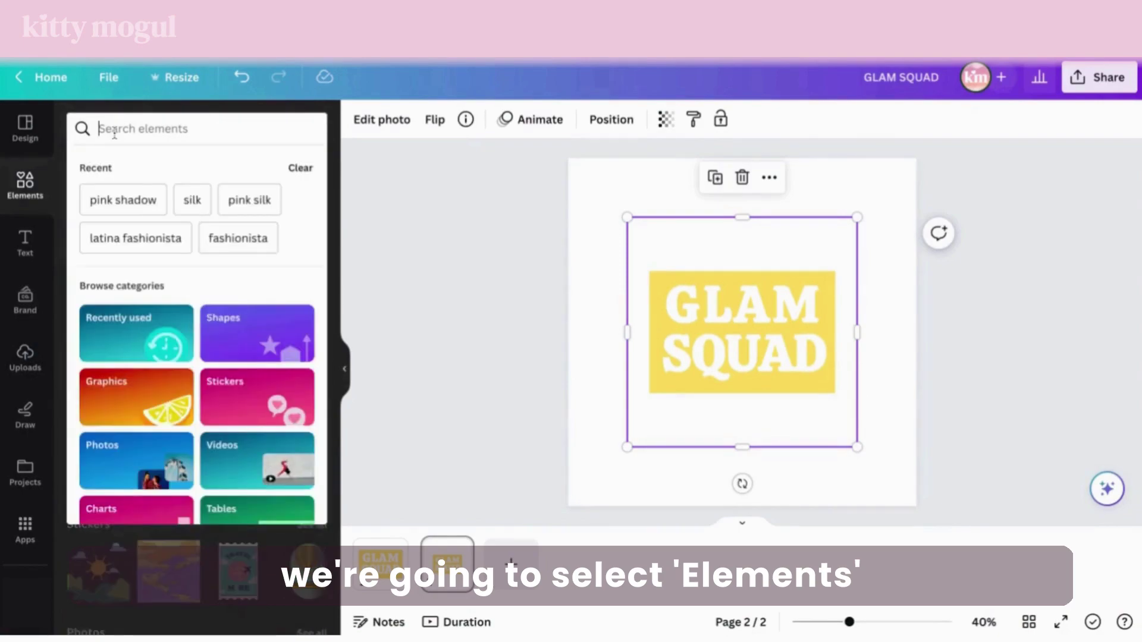
type("glitt")
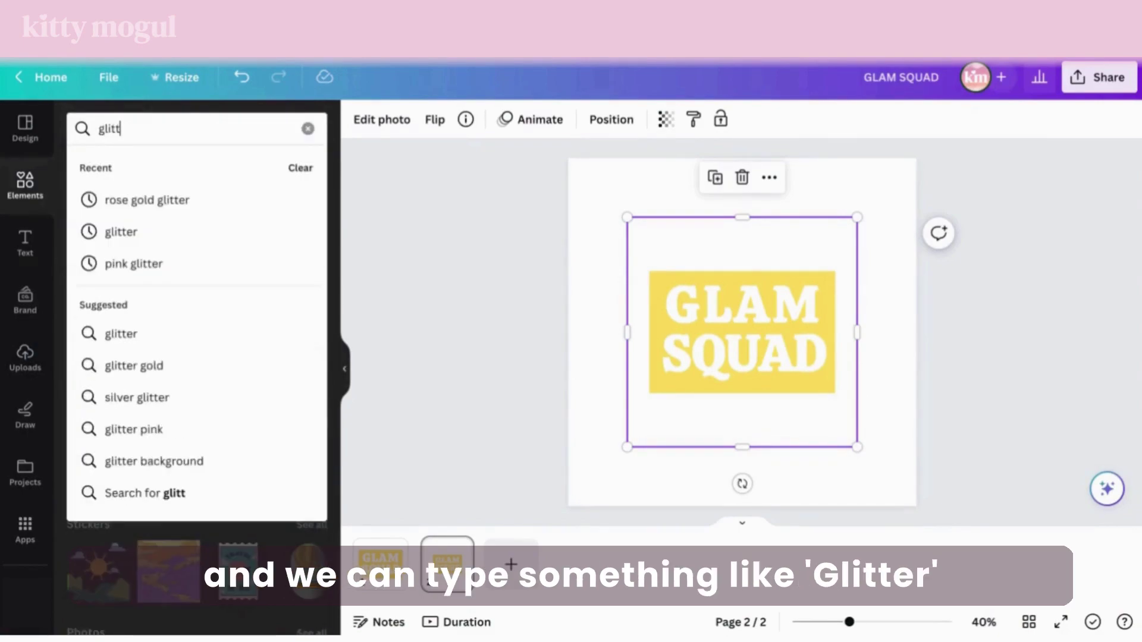
type("er")
key("Return")
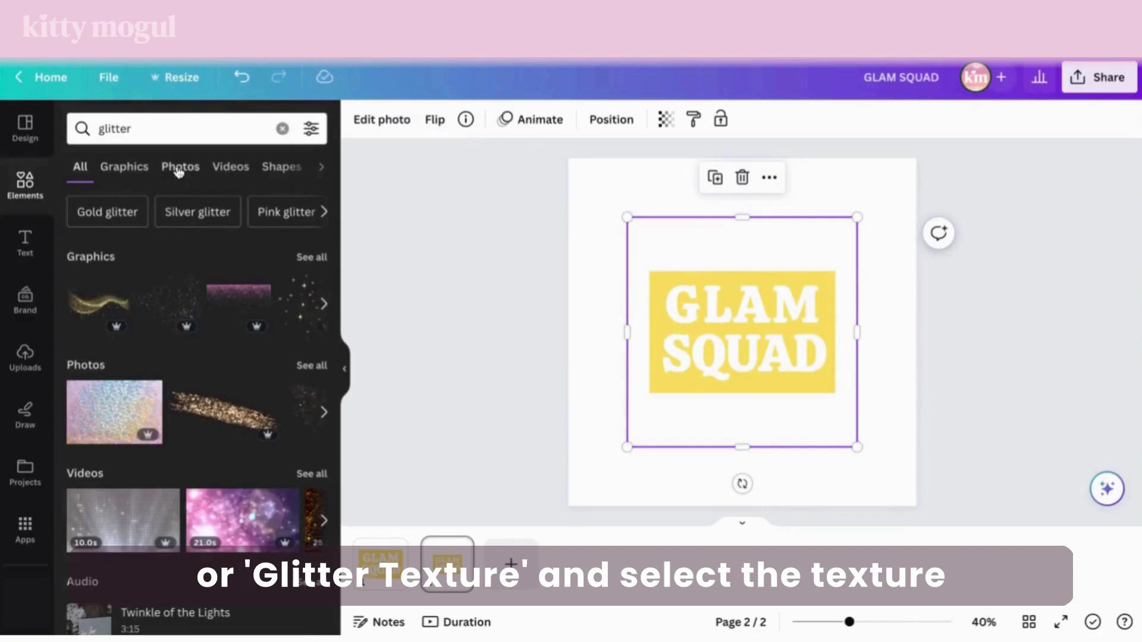
left_click(179, 169)
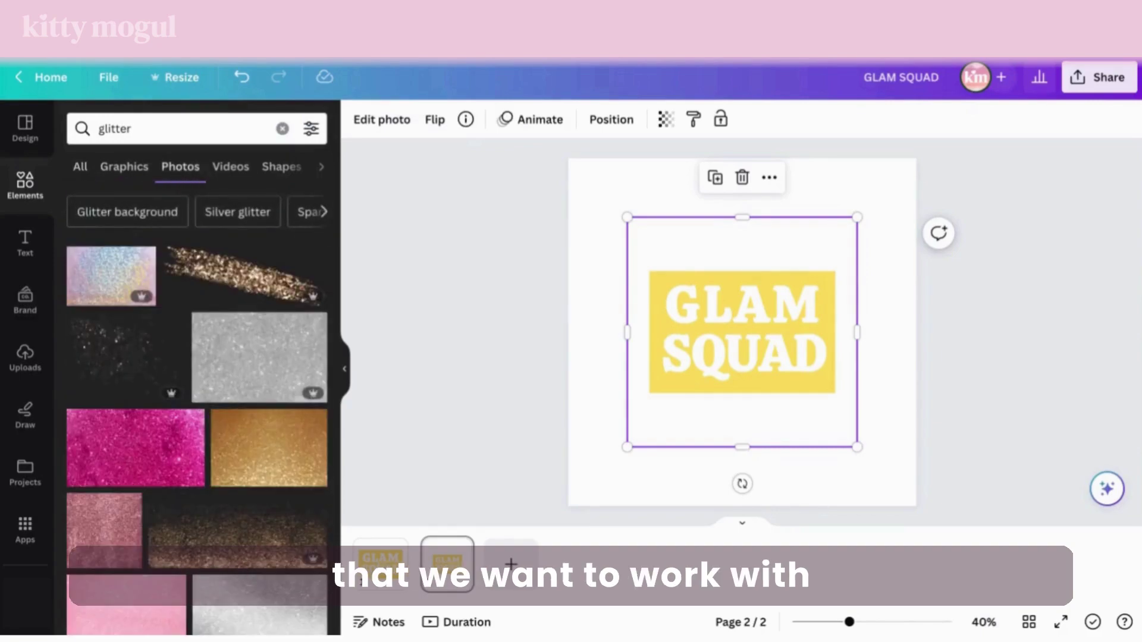
scroll(147, 428, "down", 5)
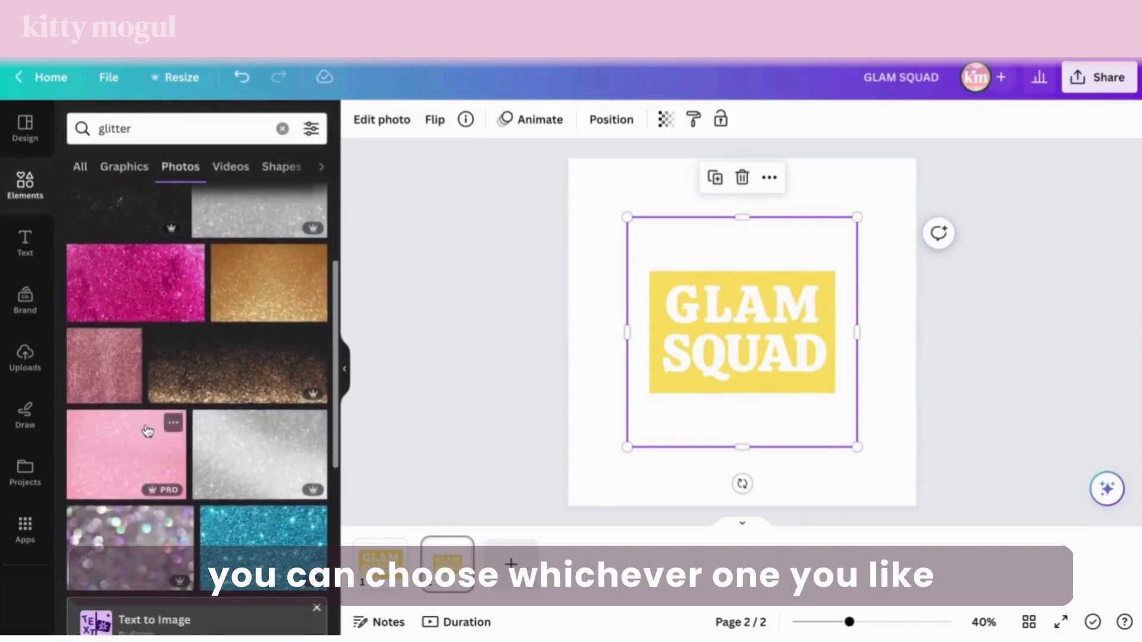
scroll(147, 429, "down", 3)
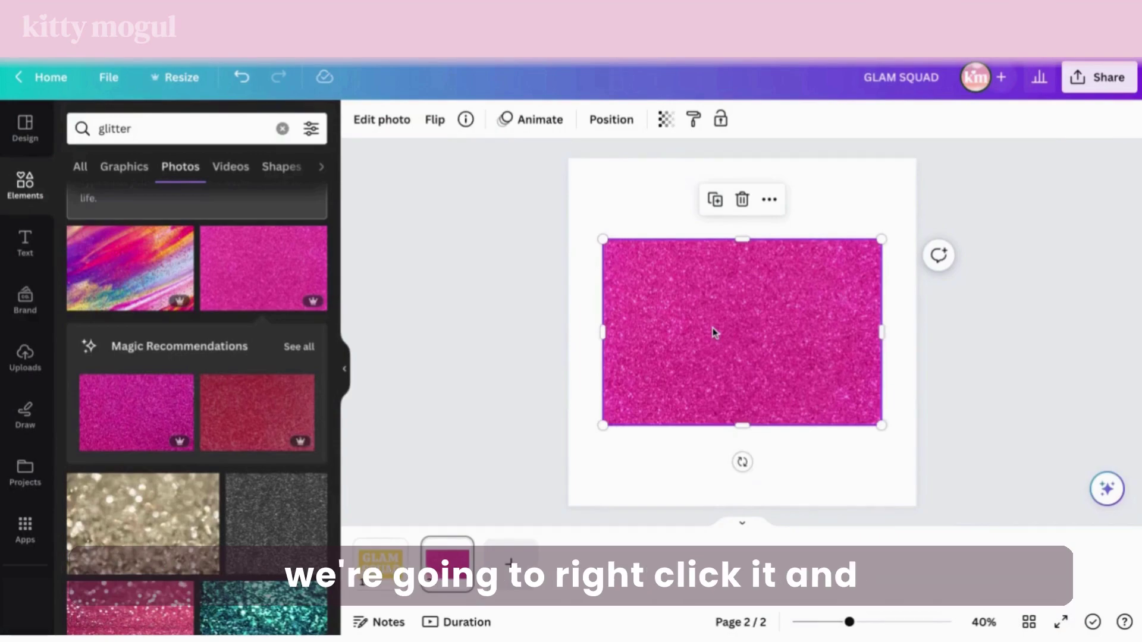
Step: Send the pink glitter photo to the back behind the GLAM SQUAD image
right_click(714, 329)
mouse_move(791, 364)
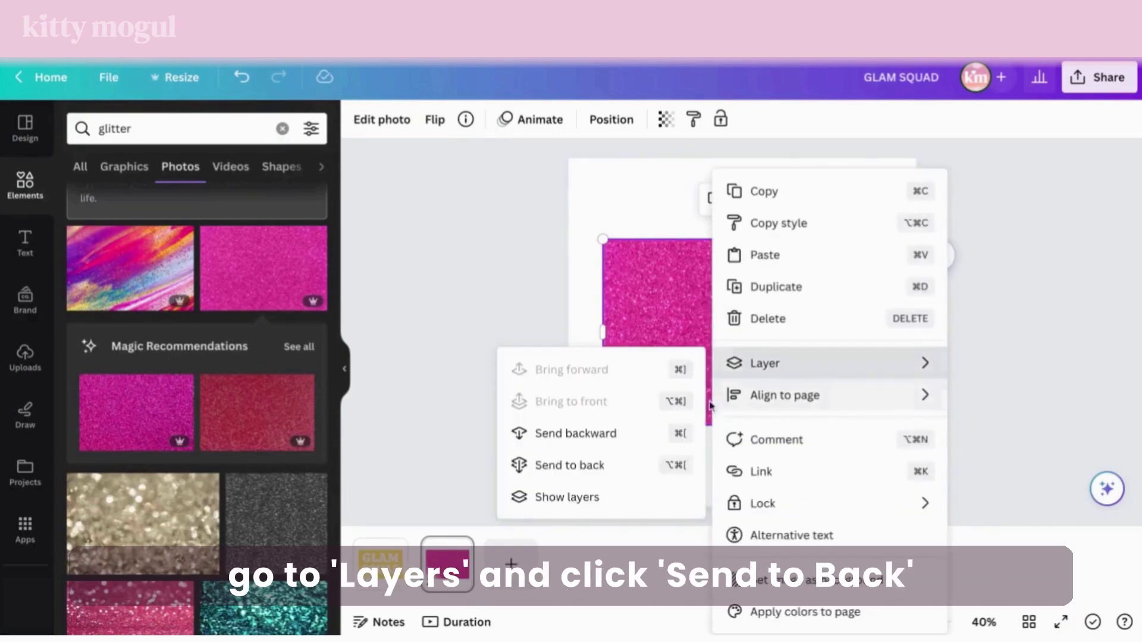
left_click(638, 466)
Step: Remove the background of the GLAM SQUAD image with BG Remover so the glitter fills the letters
left_click(637, 437)
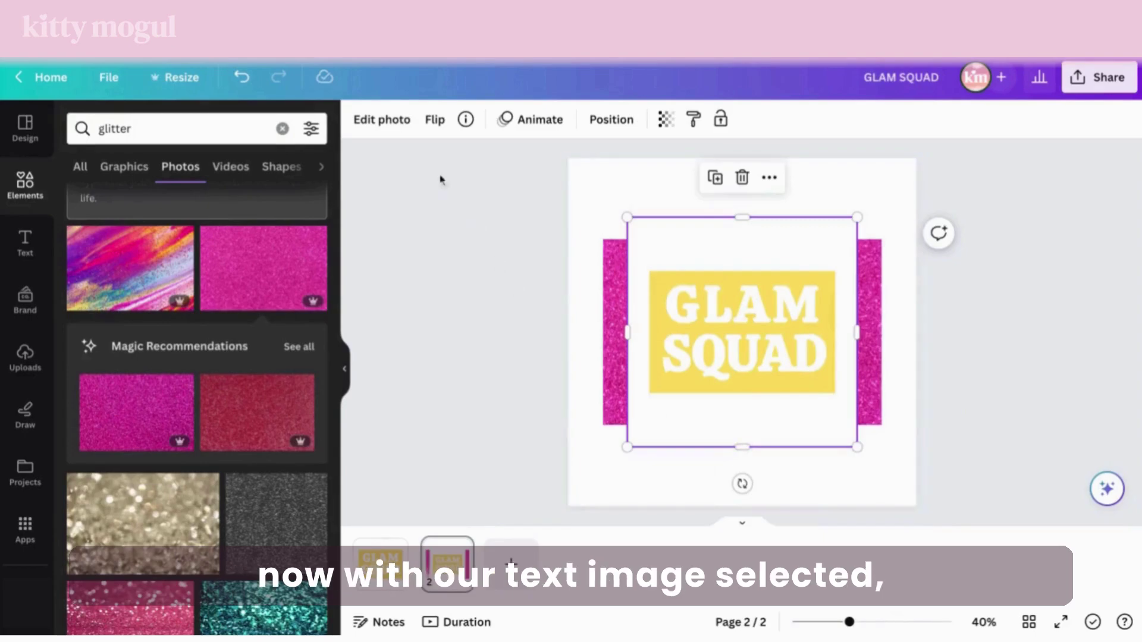
left_click(403, 132)
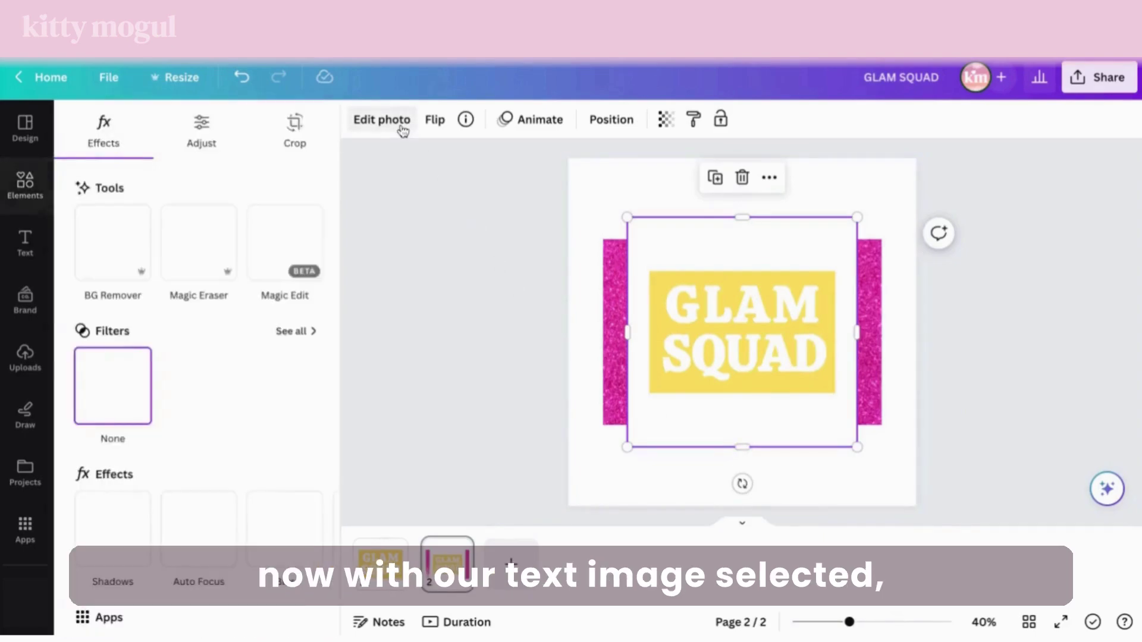
left_click(107, 273)
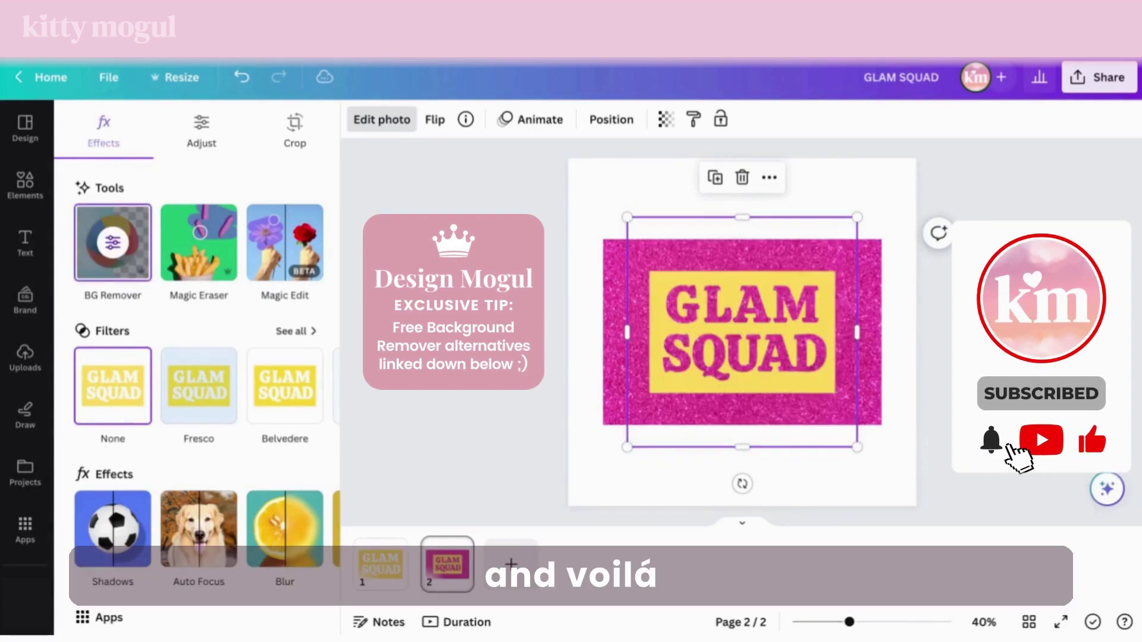
Step: Crop all four sides of the pink glitter photo so it sits just inside the yellow rectangle's edges
left_click(615, 404)
left_click_drag(742, 425, 742, 390)
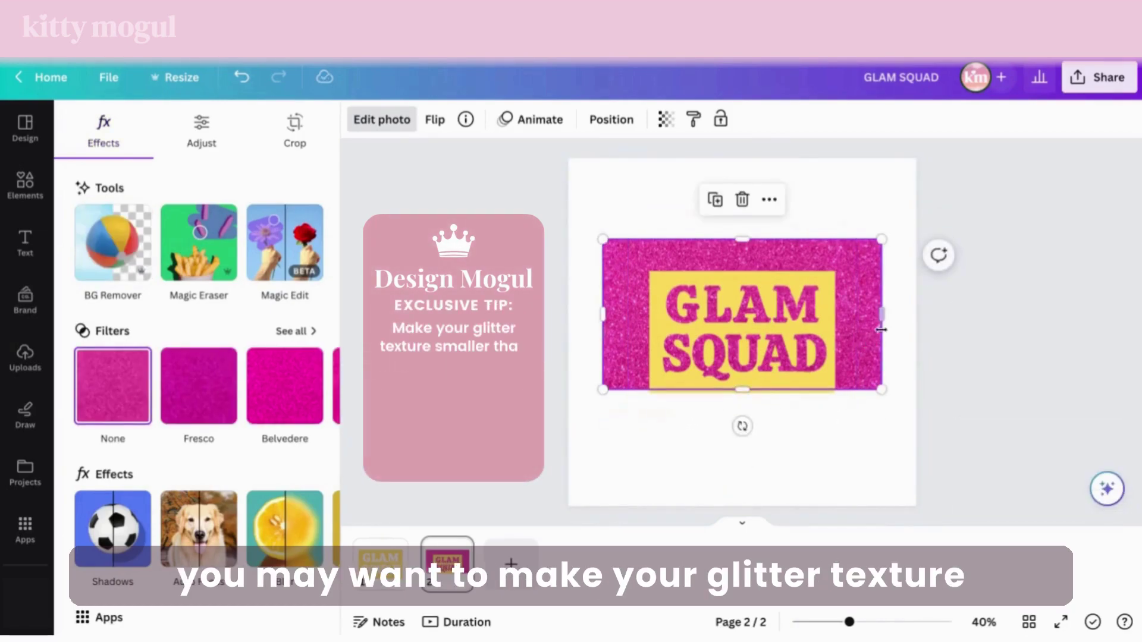
left_click_drag(882, 319, 849, 319)
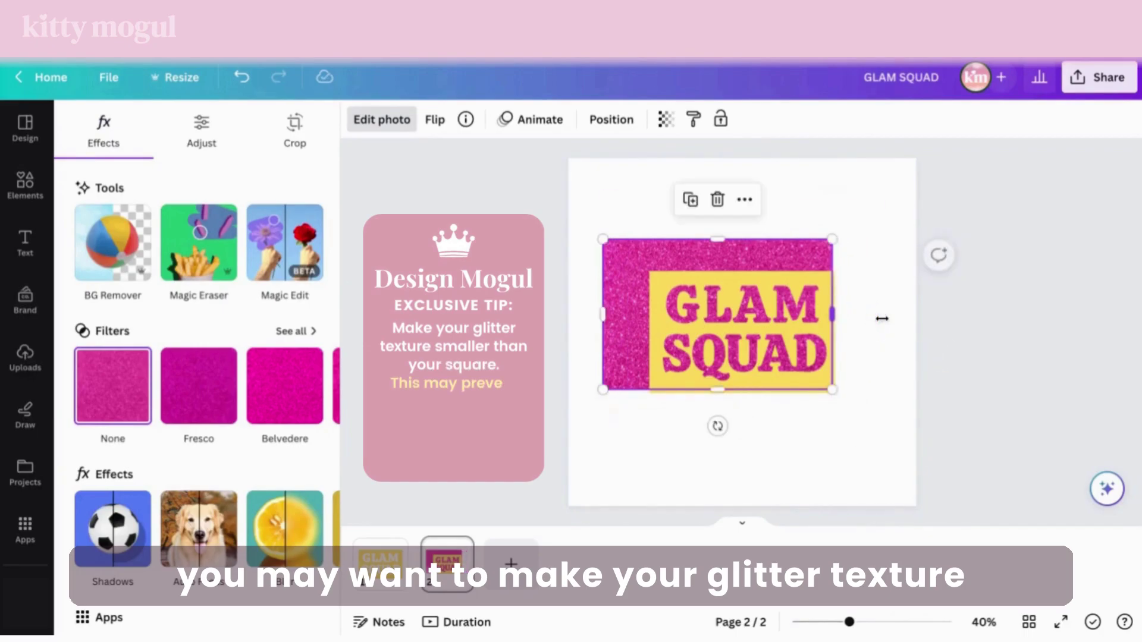
left_click_drag(721, 241, 721, 261)
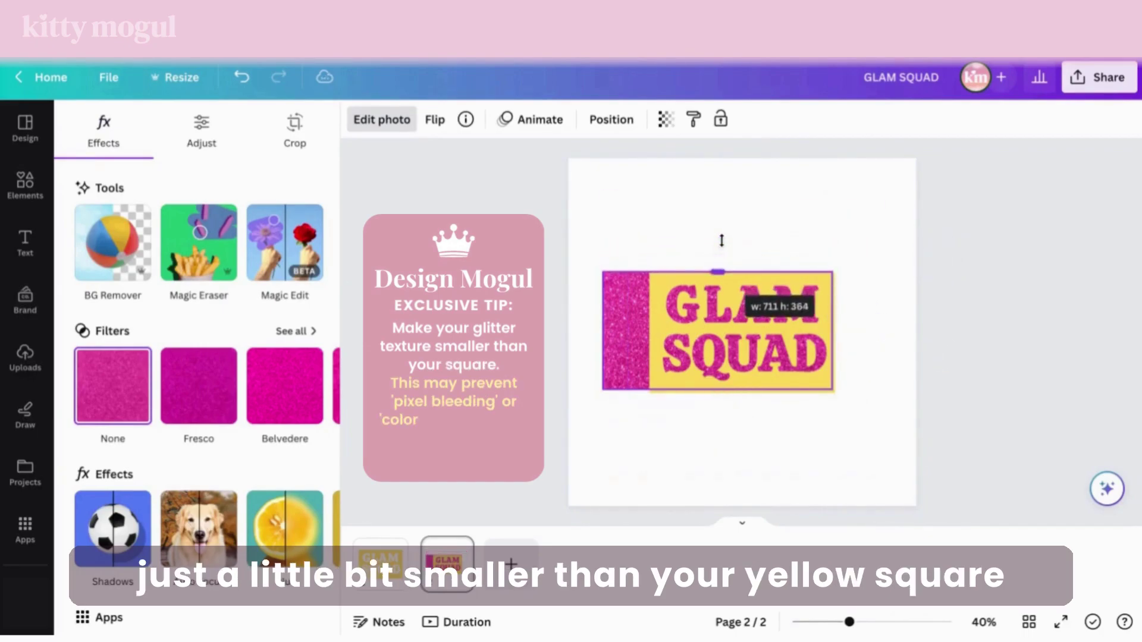
left_click_drag(602, 332, 627, 331)
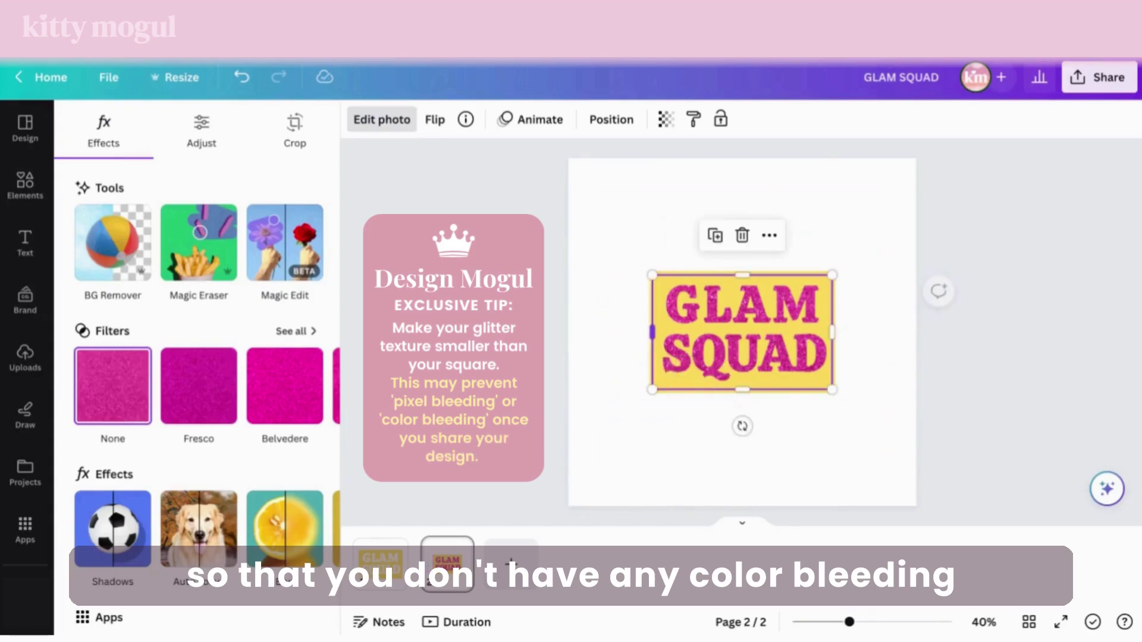
Step: Group the glitter photo with the GLAM SQUAD image and paste a copy into the Natural beauty treatment instagram post design
left_click(642, 357)
mouse_move(849, 622)
left_mouse_down()
mouse_move(867, 622)
mouse_move(857, 623)
left_mouse_up()
left_click_drag(953, 265, 830, 409)
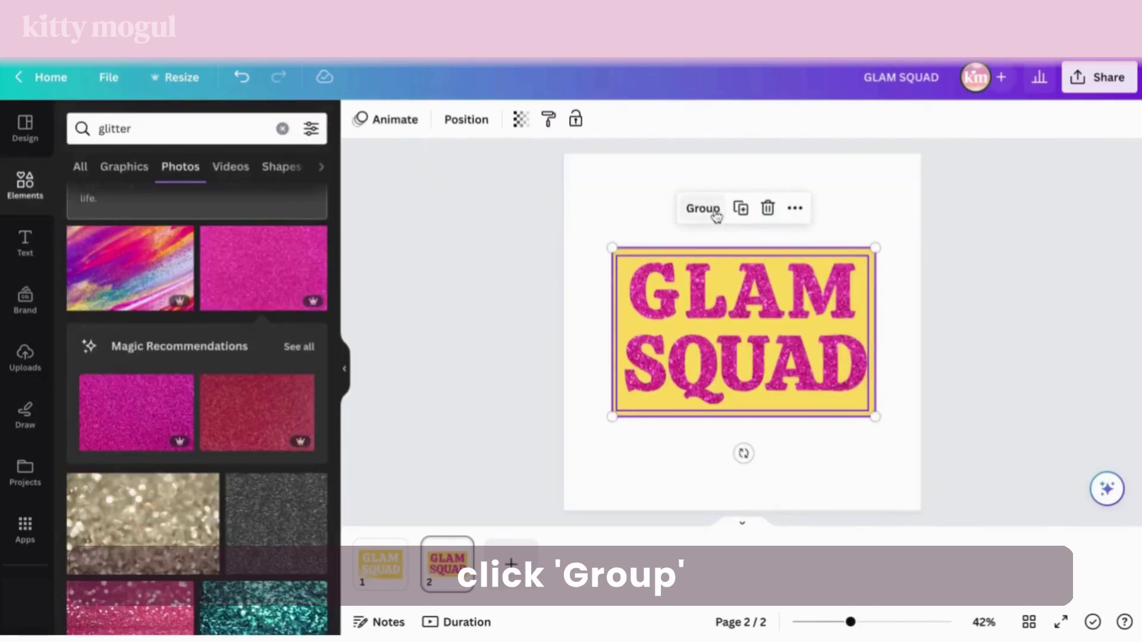
left_click(703, 208)
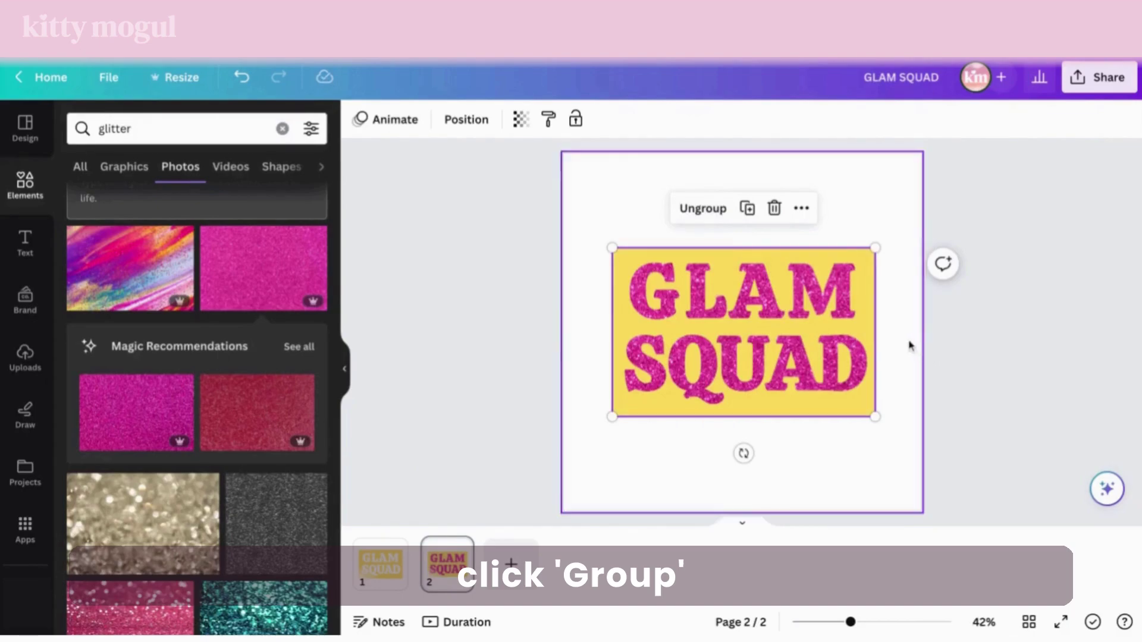
left_click(801, 208)
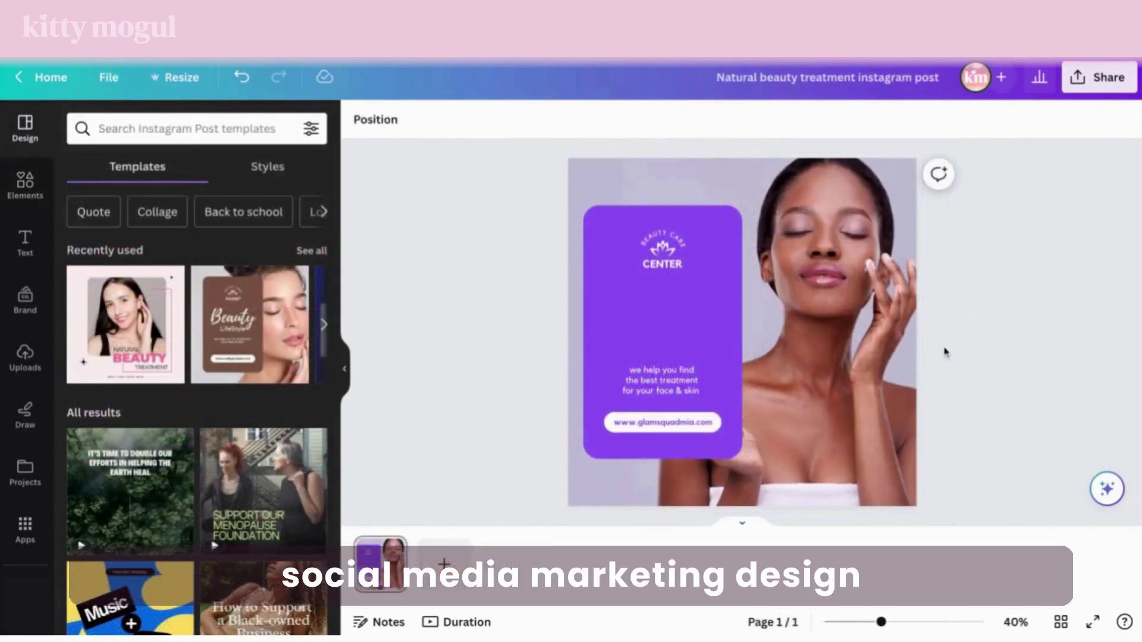
key("super+v")
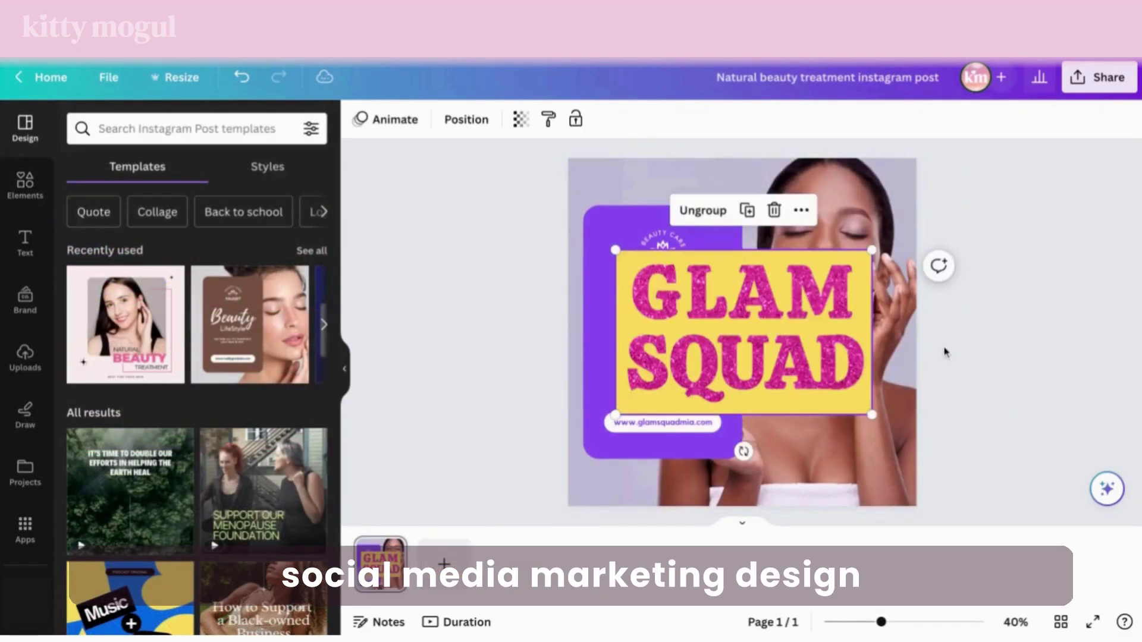
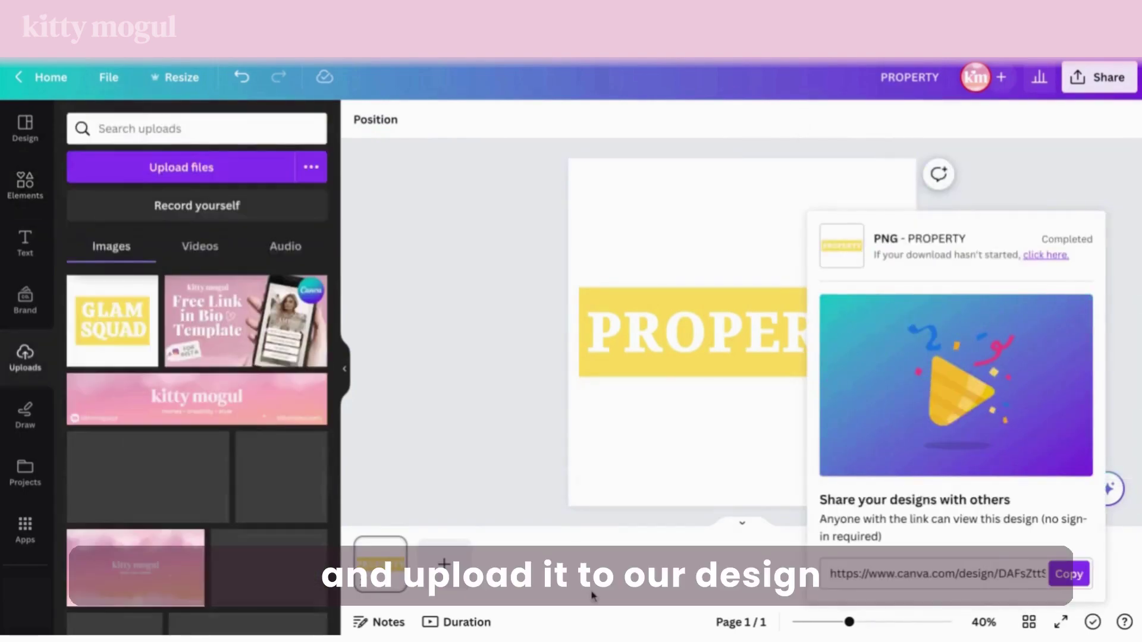
Step: Add a second page to the PROPERTY design and place the uploaded PROPERTY image on it
left_click(444, 564)
left_click(114, 319)
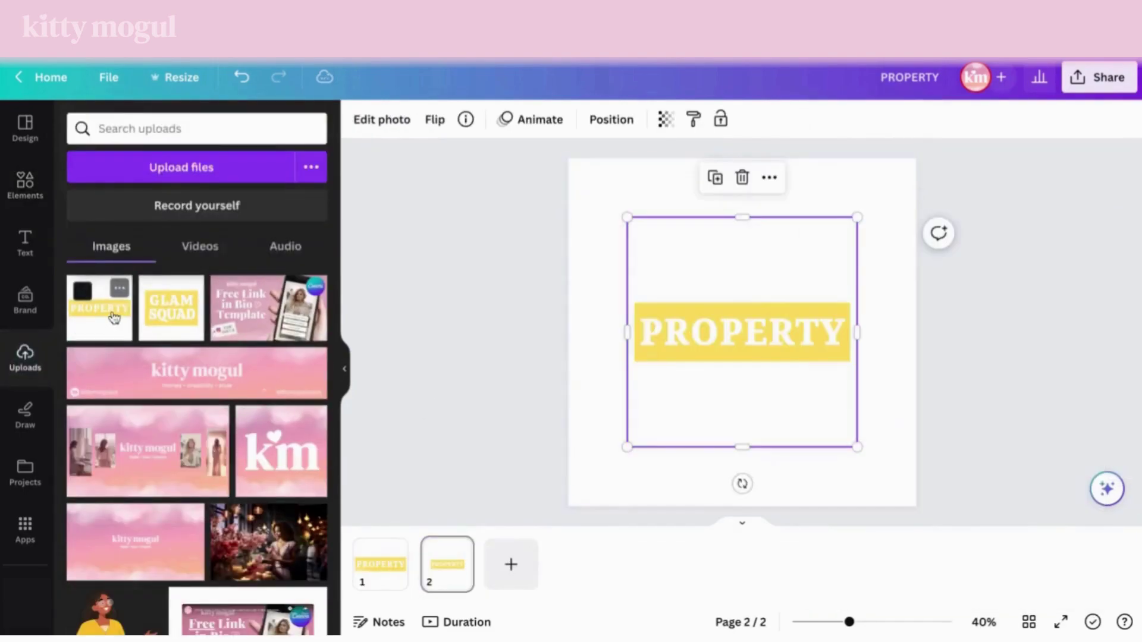
Step: Enlarge the PROPERTY image to nearly the page width and crop its height to the yellow rectangle
left_click_drag(857, 446, 890, 489)
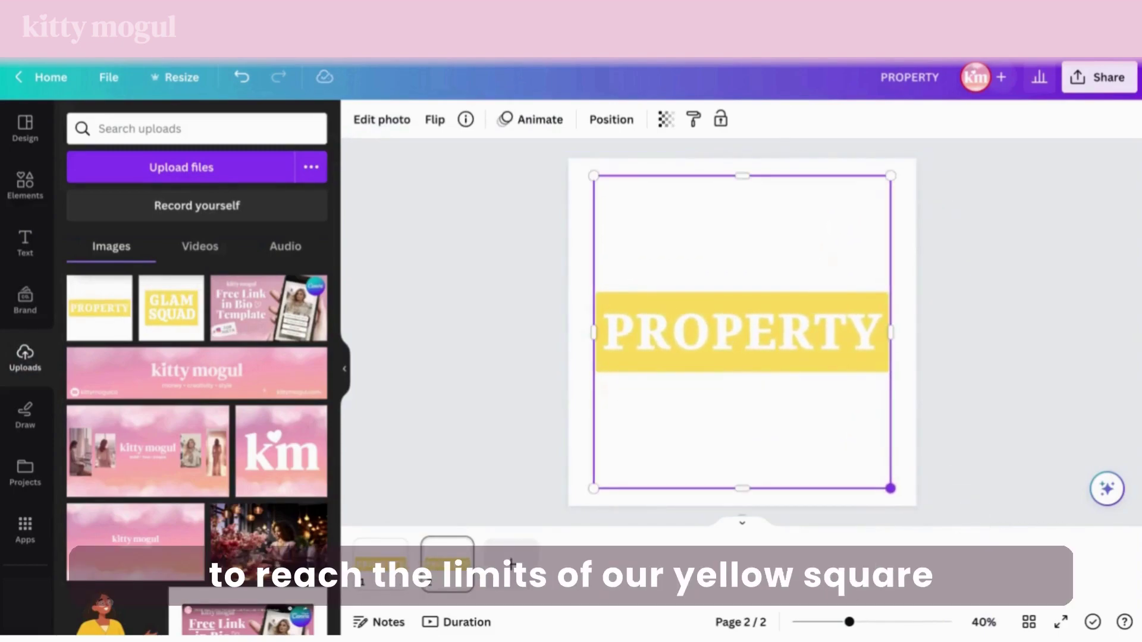
left_click_drag(755, 490, 742, 371)
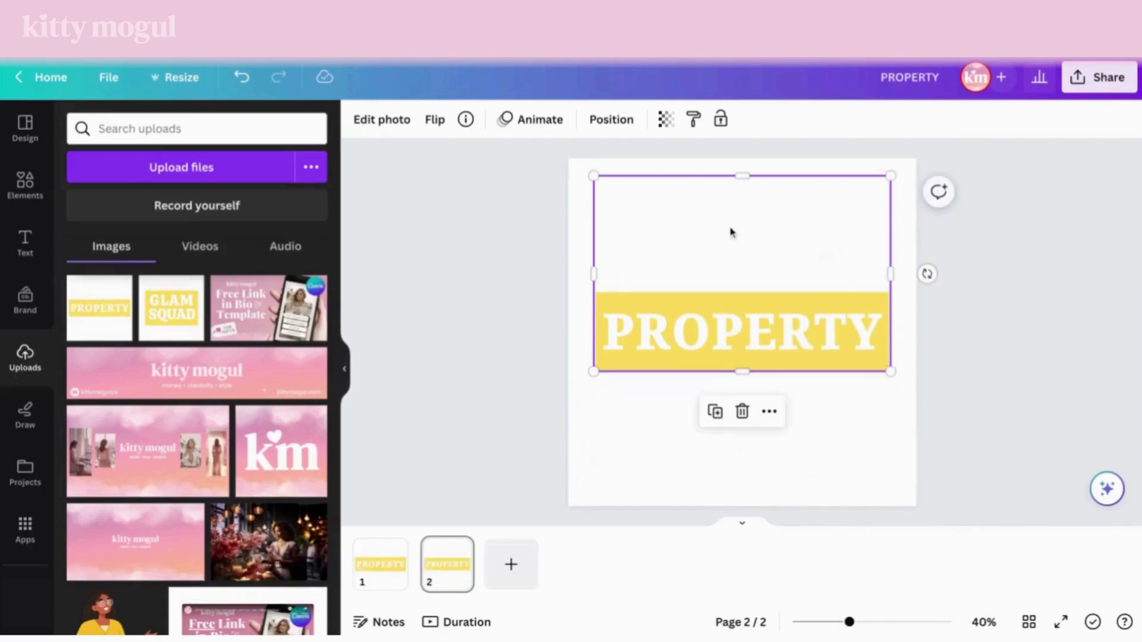
left_click_drag(743, 176, 742, 294)
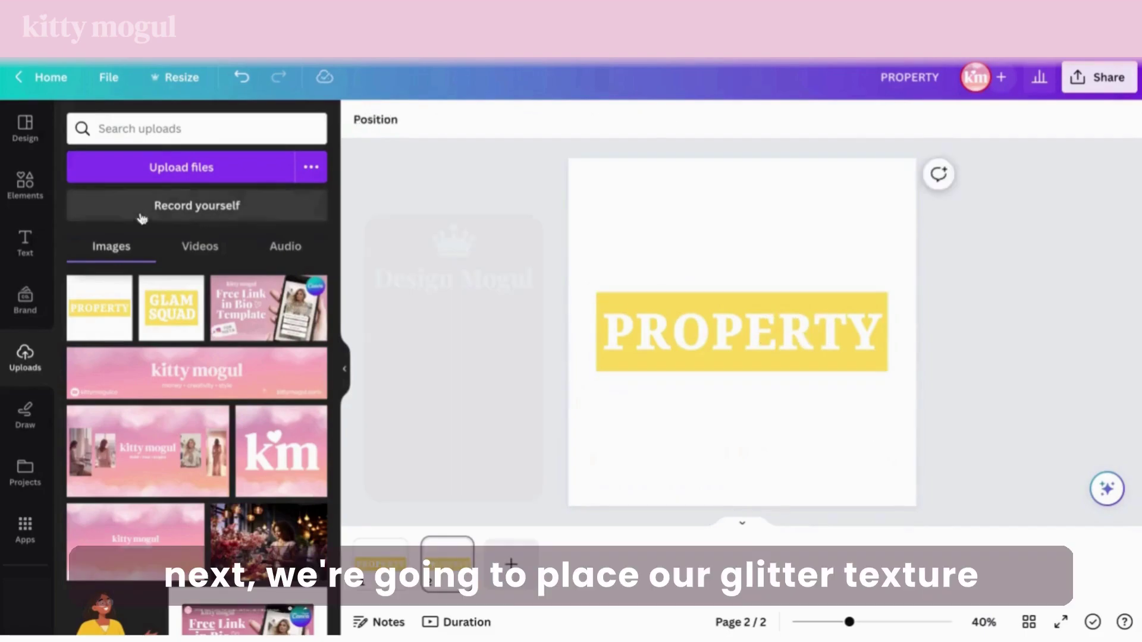
Step: Search the photo elements for "glitter gold" and place a gold glitter photo over the PROPERTY image on page 2
left_click(35, 189)
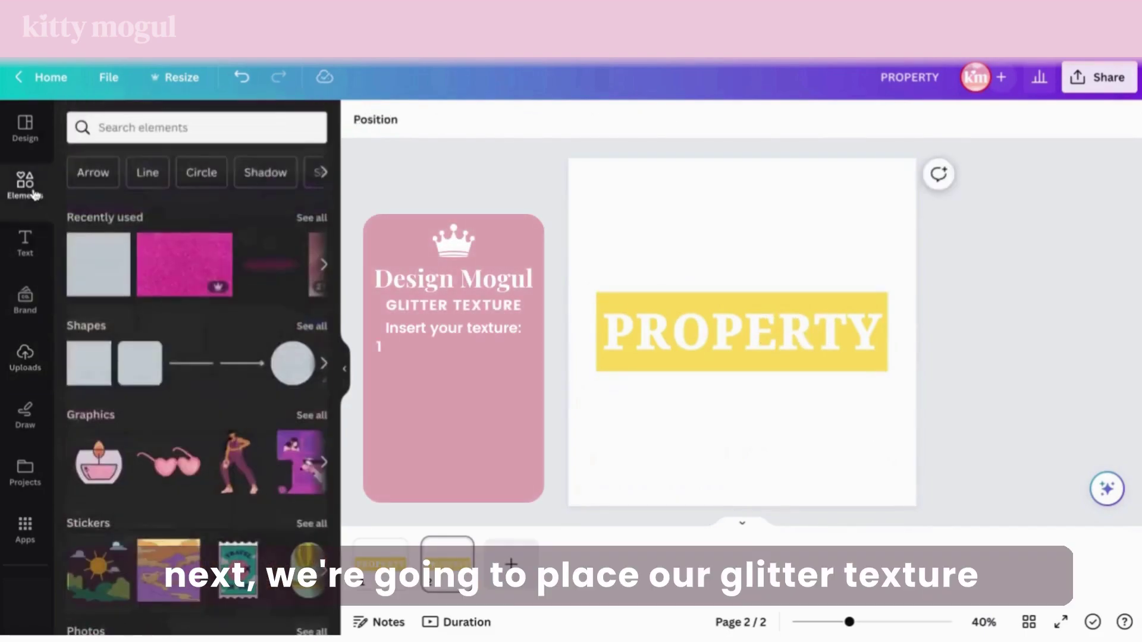
left_click(137, 129)
type("glitt")
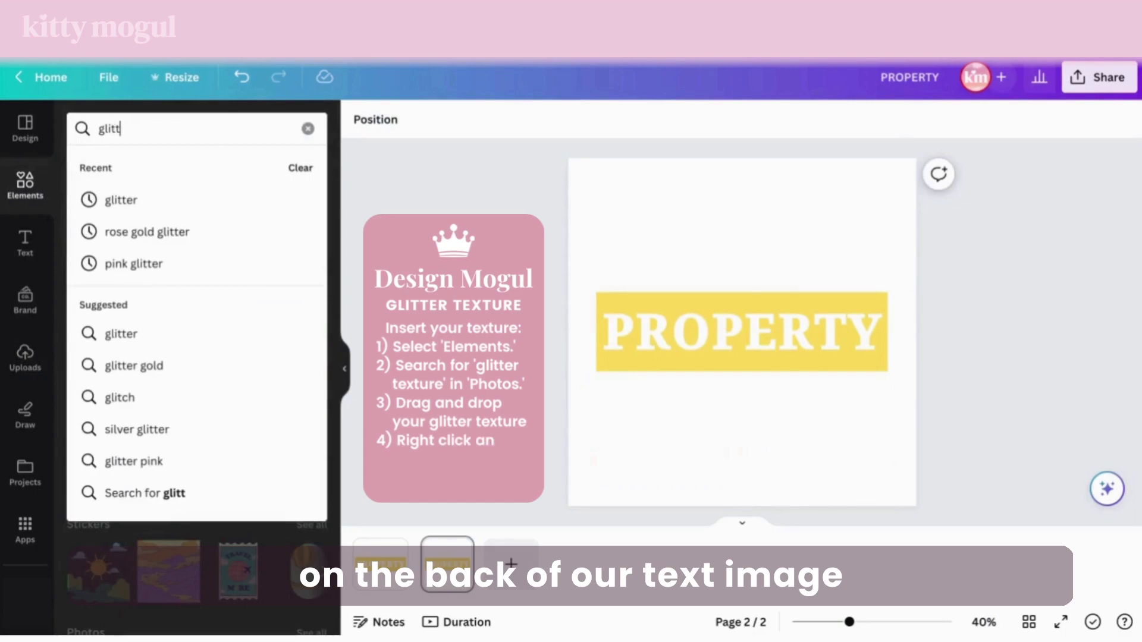
type("er gold")
key("Return")
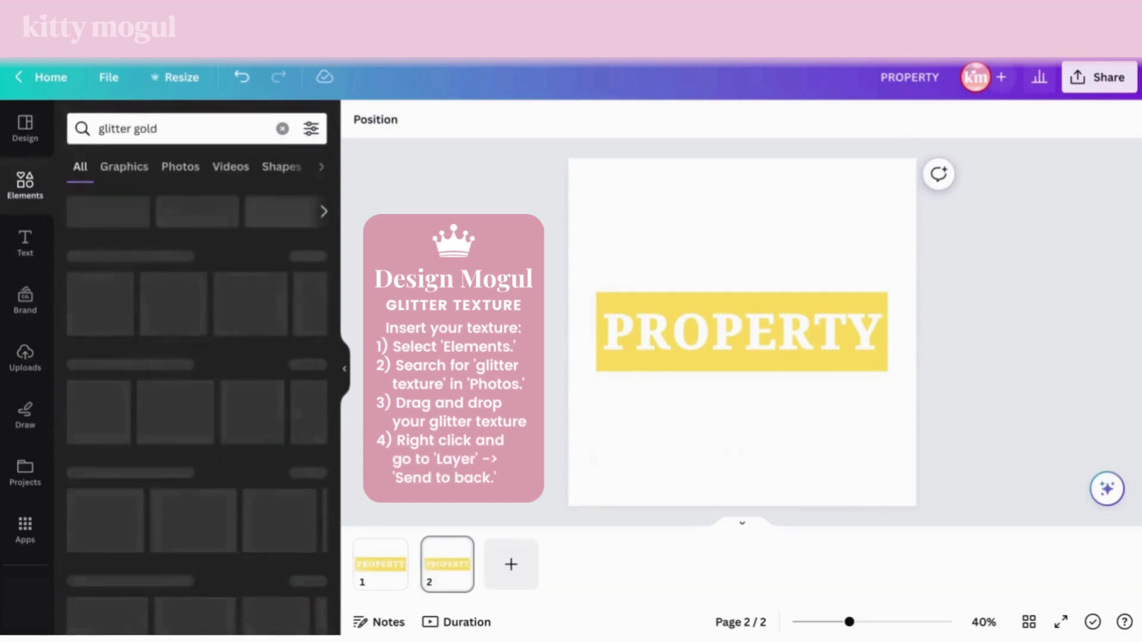
left_click(177, 169)
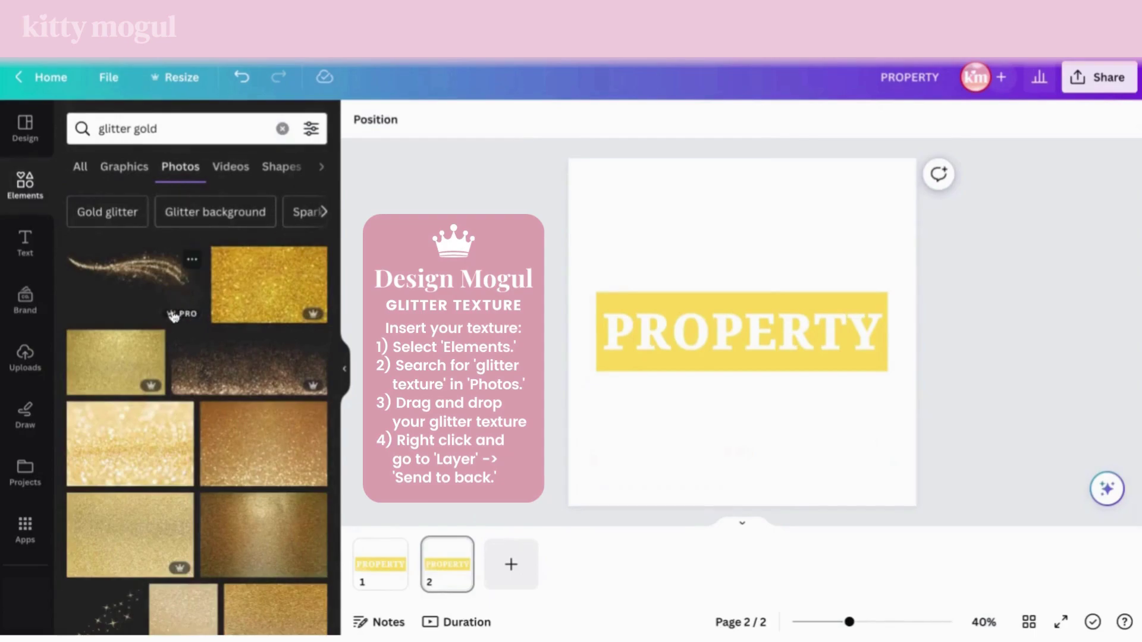
left_click_drag(137, 357, 666, 400)
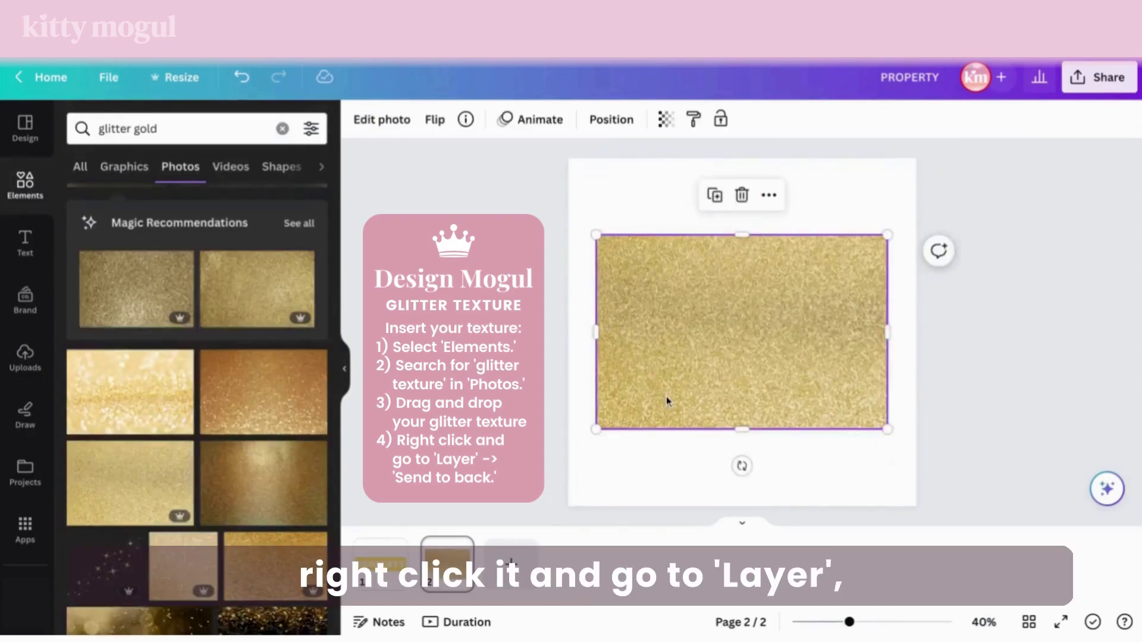
Step: Send the gold glitter photo to the back and crop its top and bottom to just inside the yellow rectangle
right_click(652, 362)
mouse_move(729, 363)
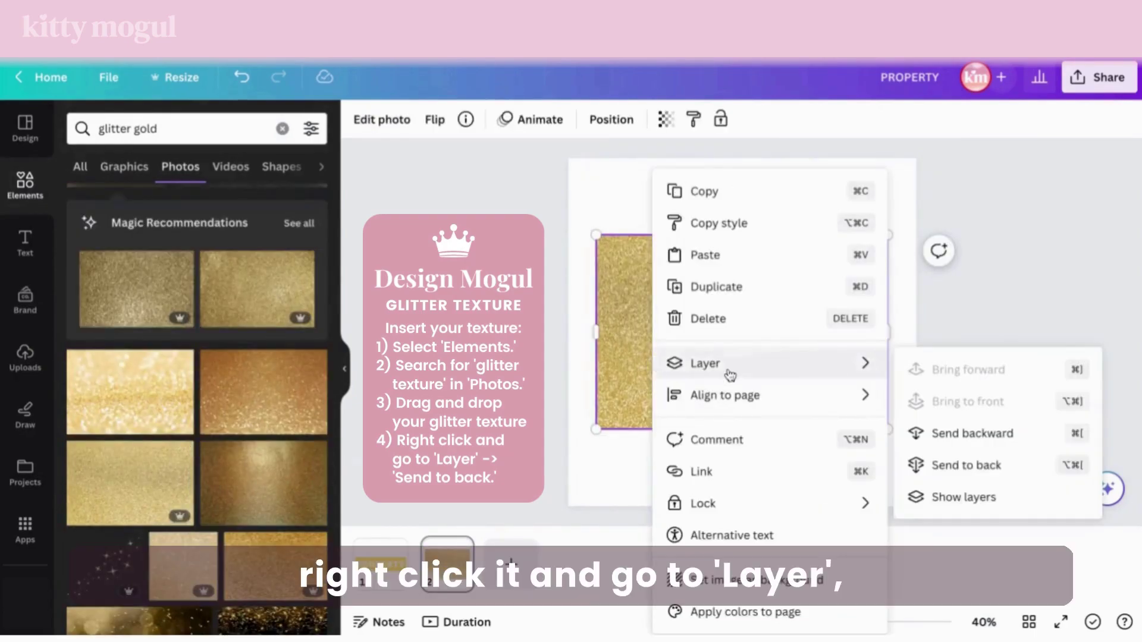
left_click(916, 465)
left_click(853, 455)
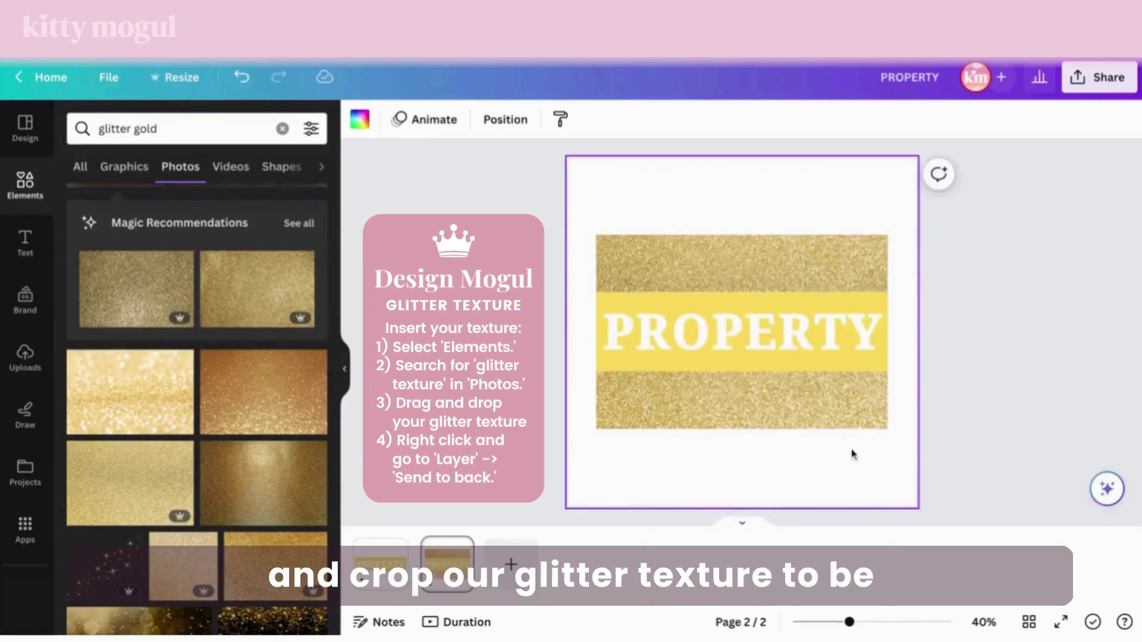
left_click(784, 409)
left_click_drag(742, 429, 742, 427)
left_click_drag(741, 236, 742, 299)
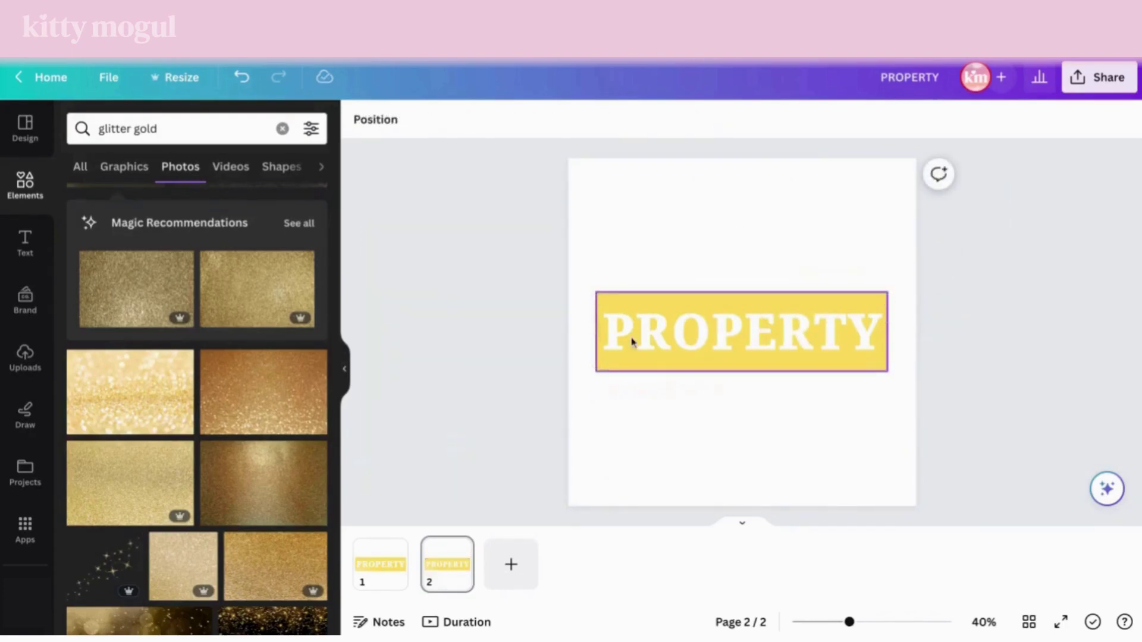
Step: Remove the background of the PROPERTY image on page 2 with BG Remover
left_click(632, 341)
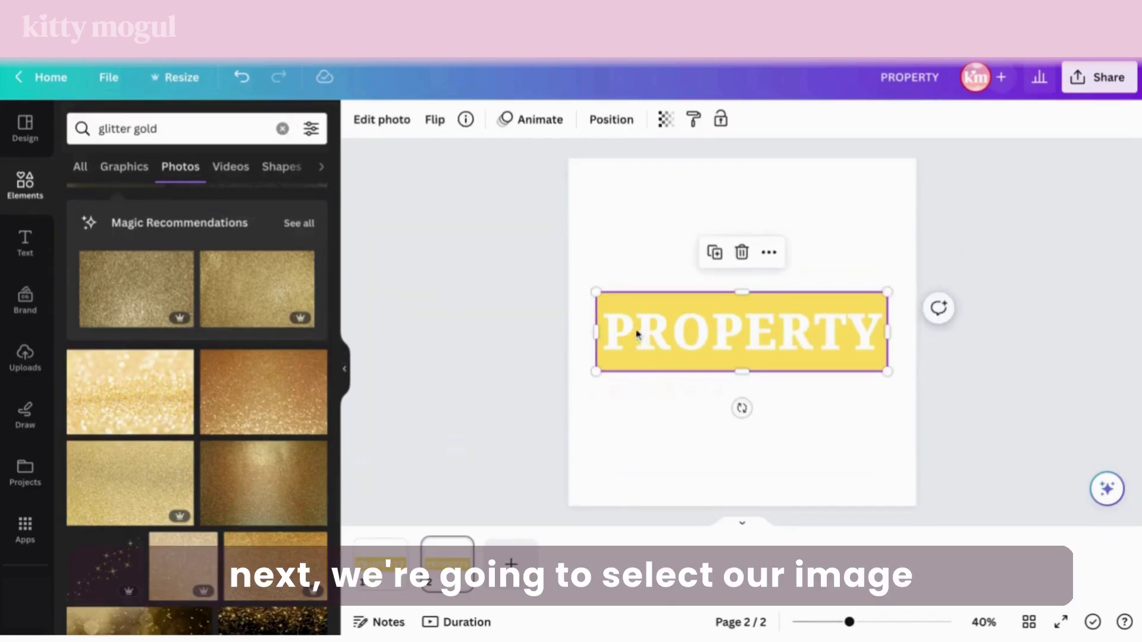
left_click(411, 129)
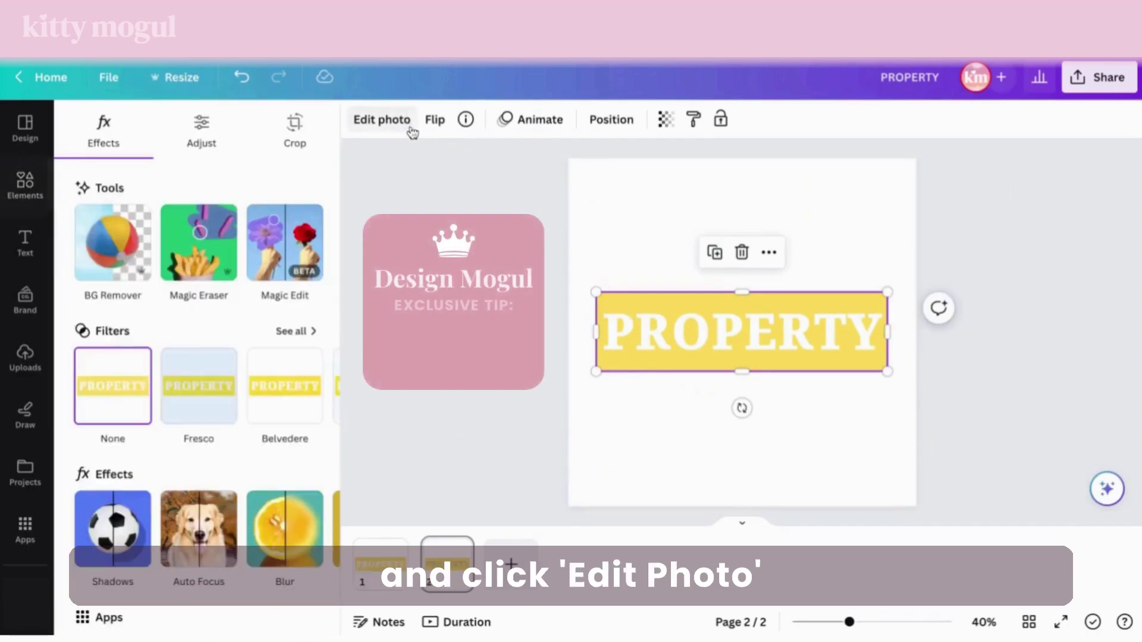
left_click(144, 253)
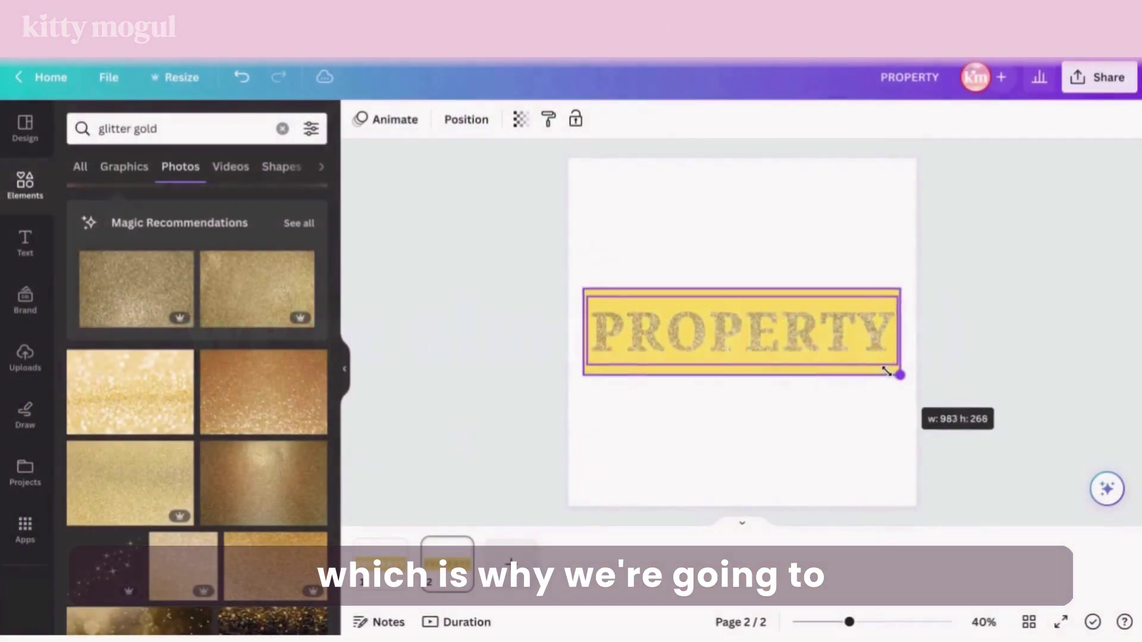
Step: Enlarge the glitter-filled PROPERTY group to about 983 × 268 and set the page background to the document's yellow
left_click_drag(896, 375, 901, 376)
left_click(998, 340)
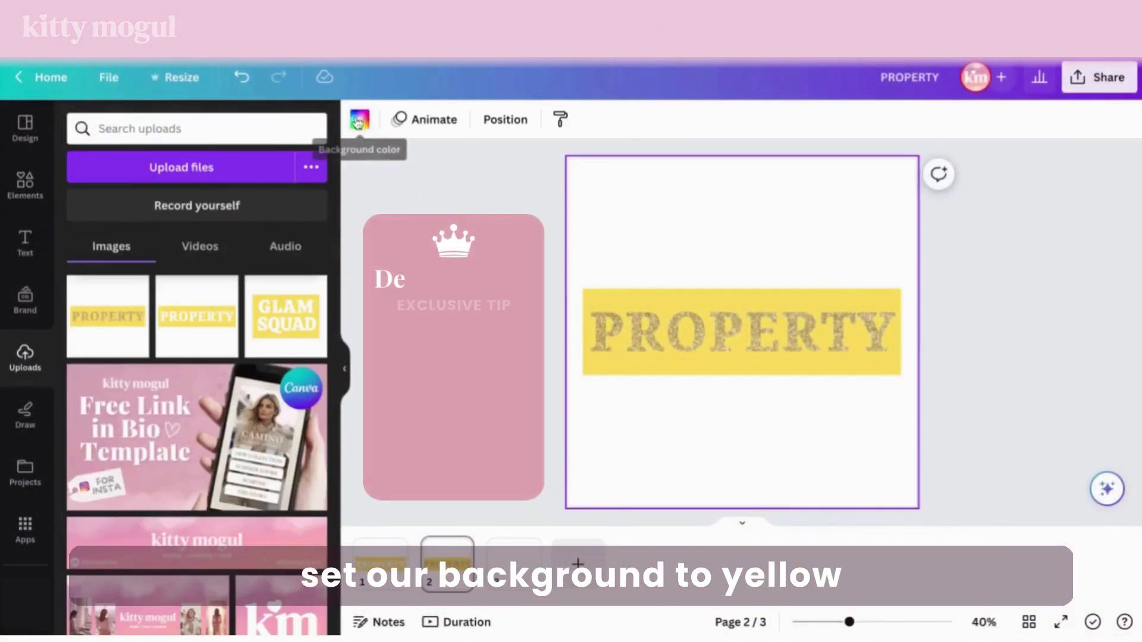
left_click(359, 119)
left_click(138, 221)
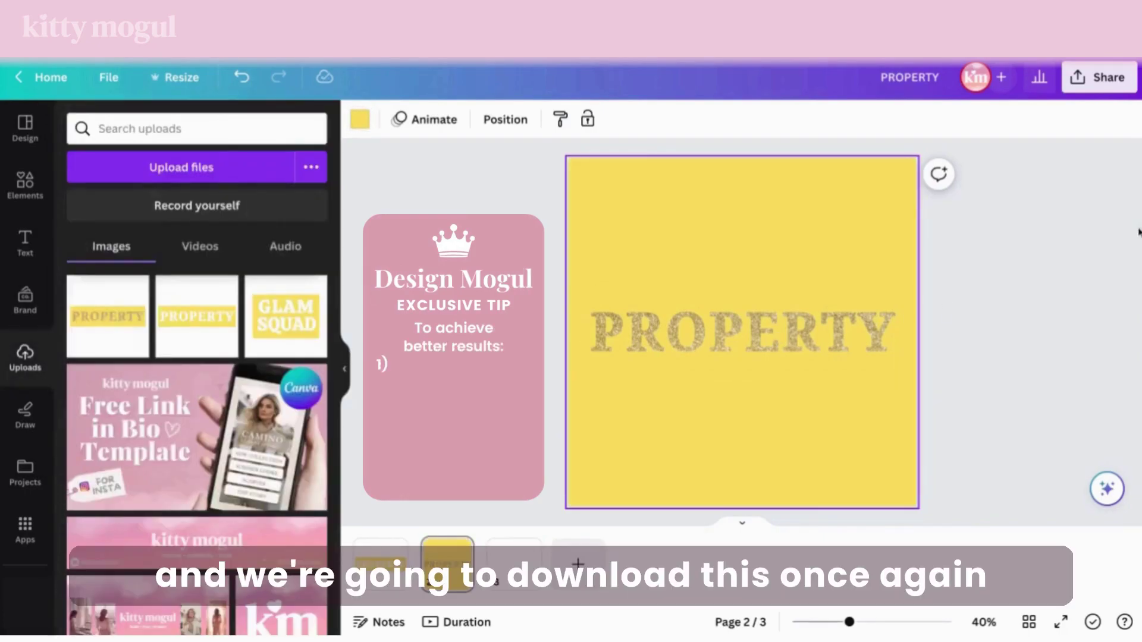
Step: Download only the current page, page 2, as a PNG at size 2
left_click(1130, 83)
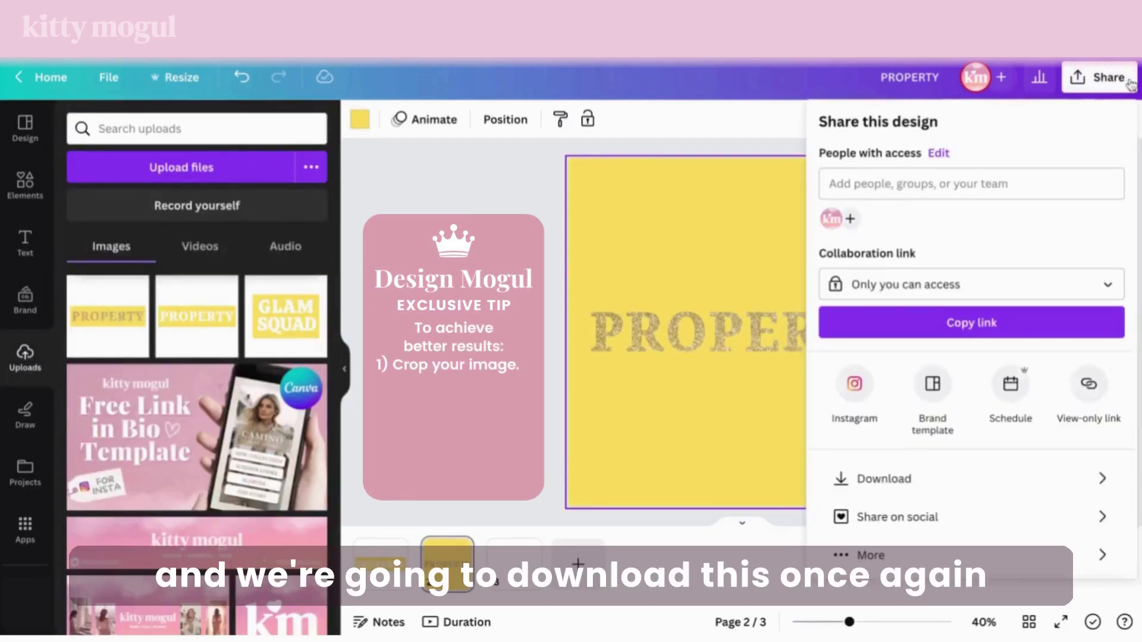
left_click(982, 480)
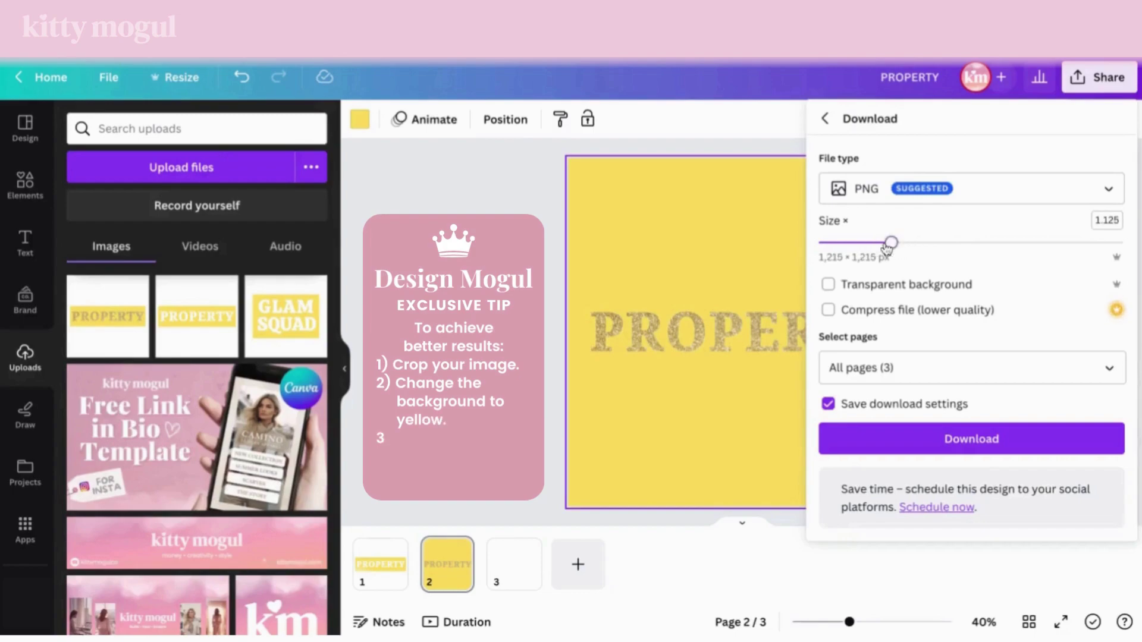
left_click(1110, 370)
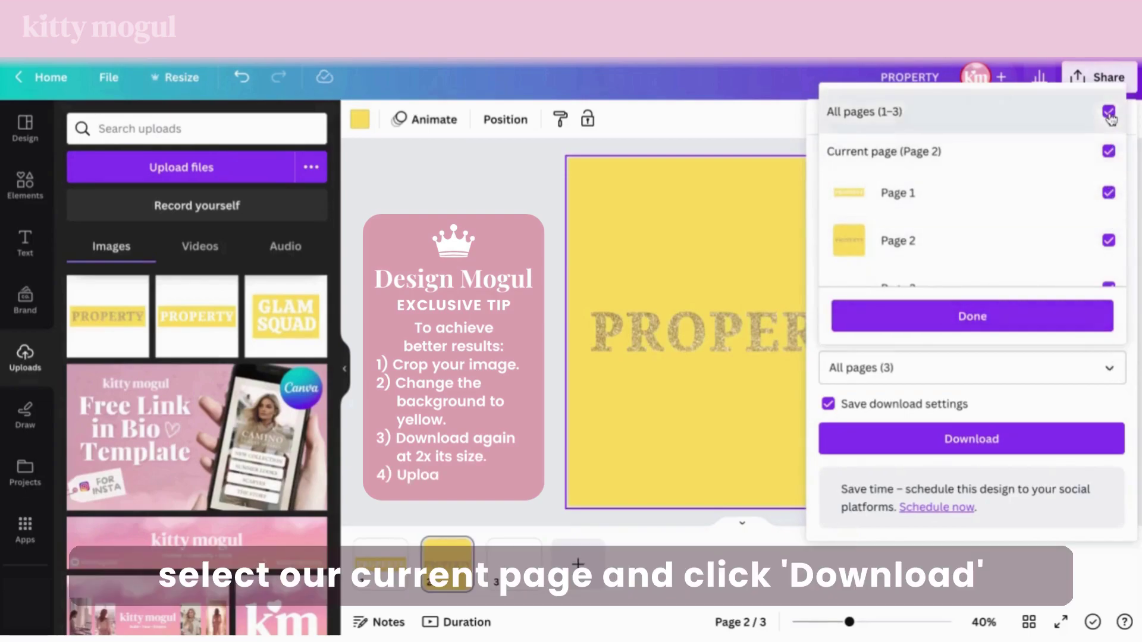
left_click(1109, 112)
left_click(1109, 151)
left_click(1065, 315)
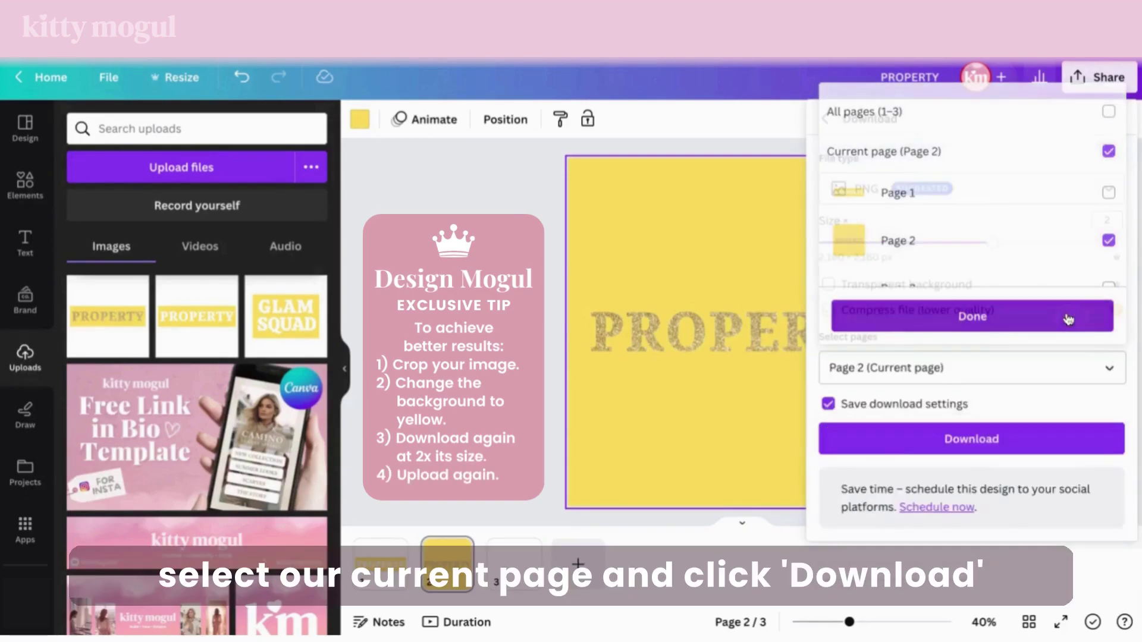
left_click(1032, 450)
left_click_drag(196, 452, 196, 393)
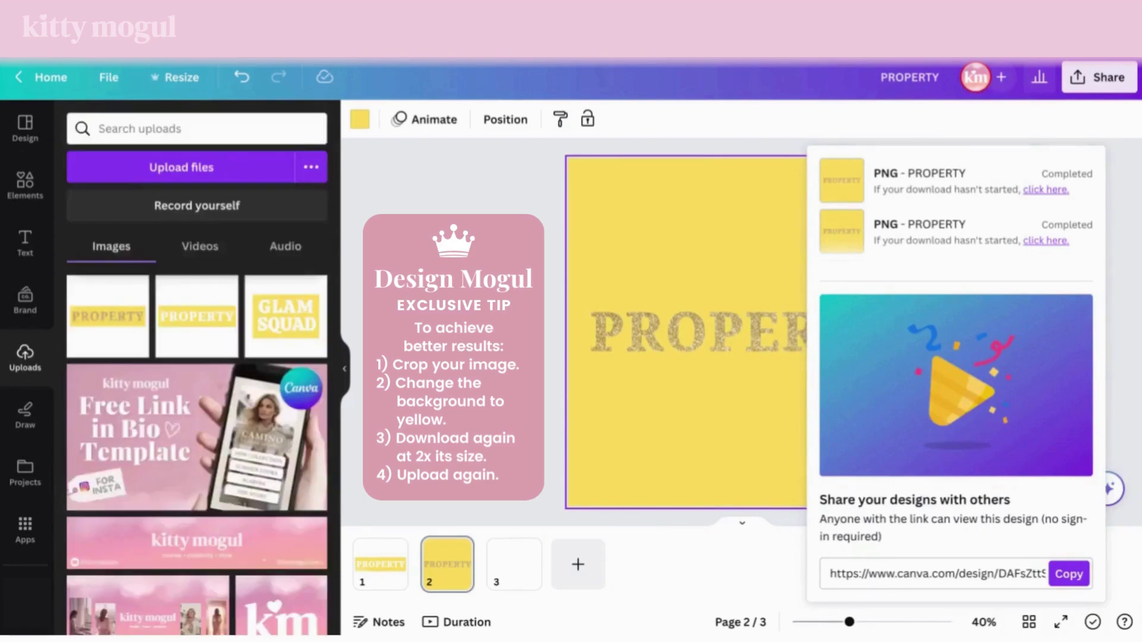
Step: Place the newly uploaded yellow glitter PROPERTY image on page 3 so it nearly fills the page
left_click(506, 503)
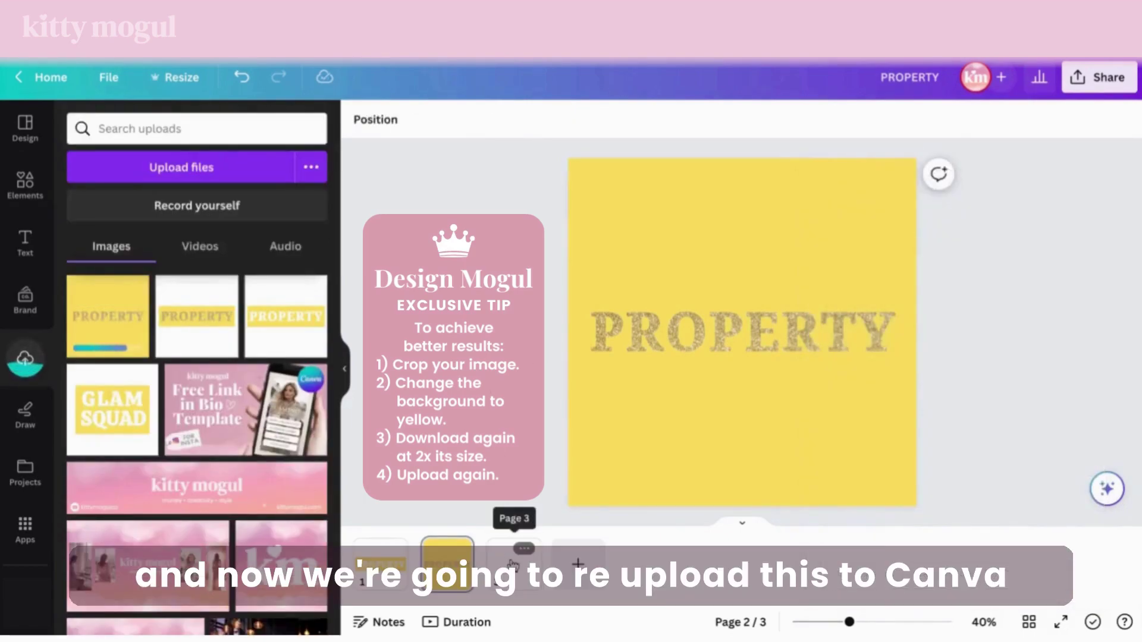
left_click(519, 586)
left_click(107, 316)
left_click_drag(872, 461, 870, 461)
Step: Set the background color of page 3 to black
left_click(910, 440)
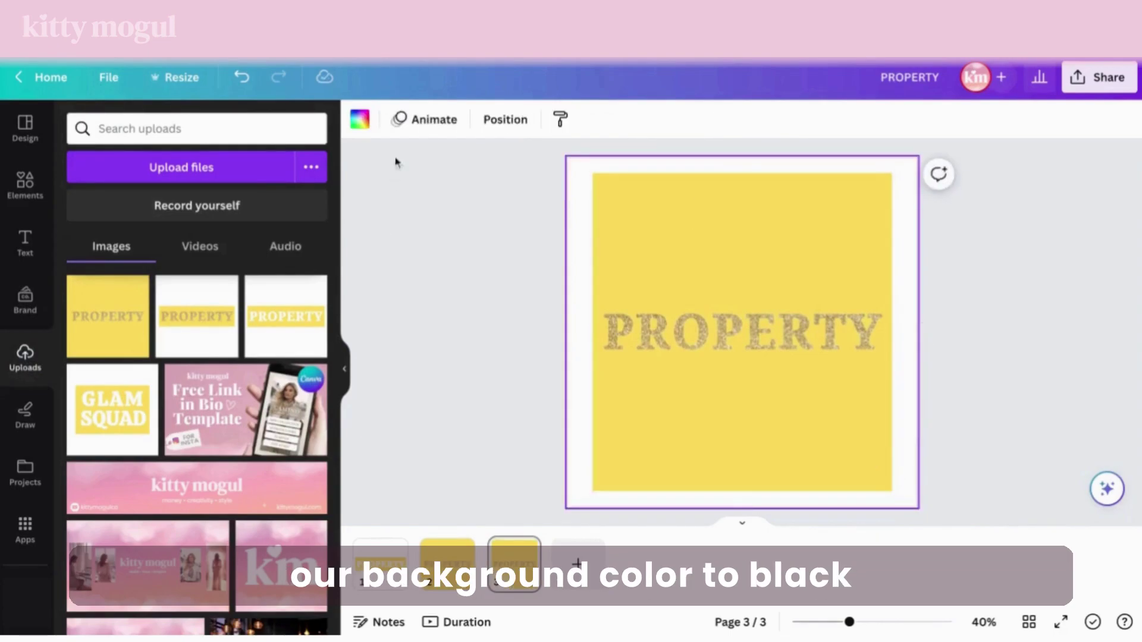
left_click(358, 121)
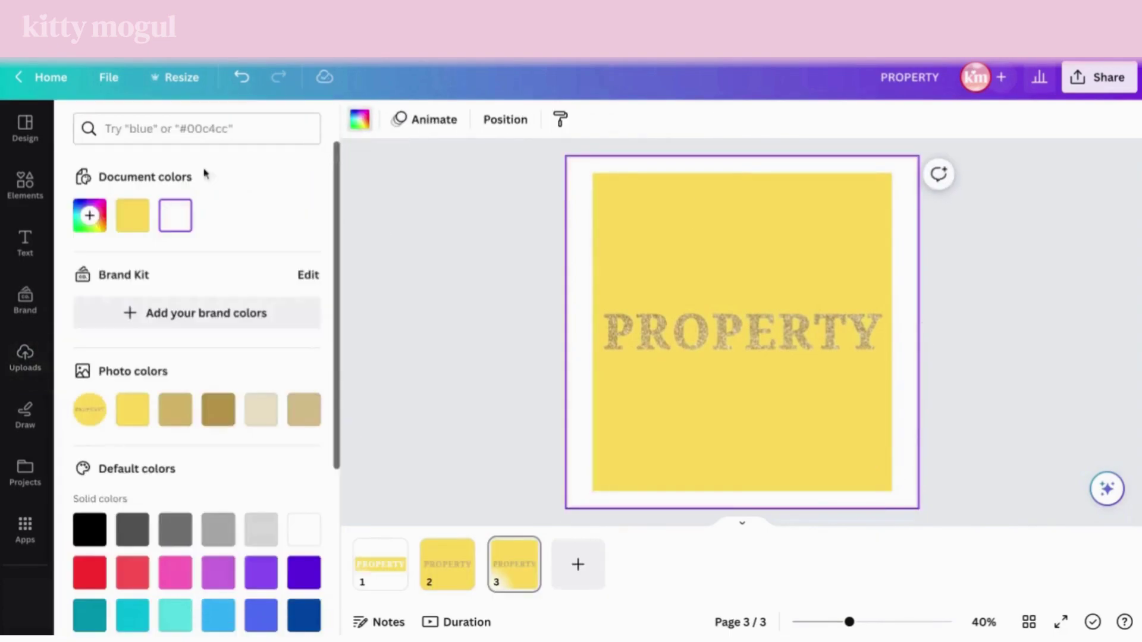
left_click(84, 538)
Step: Remove the yellow background from the glitter PROPERTY image on page 3 with BG Remover
left_click(676, 402)
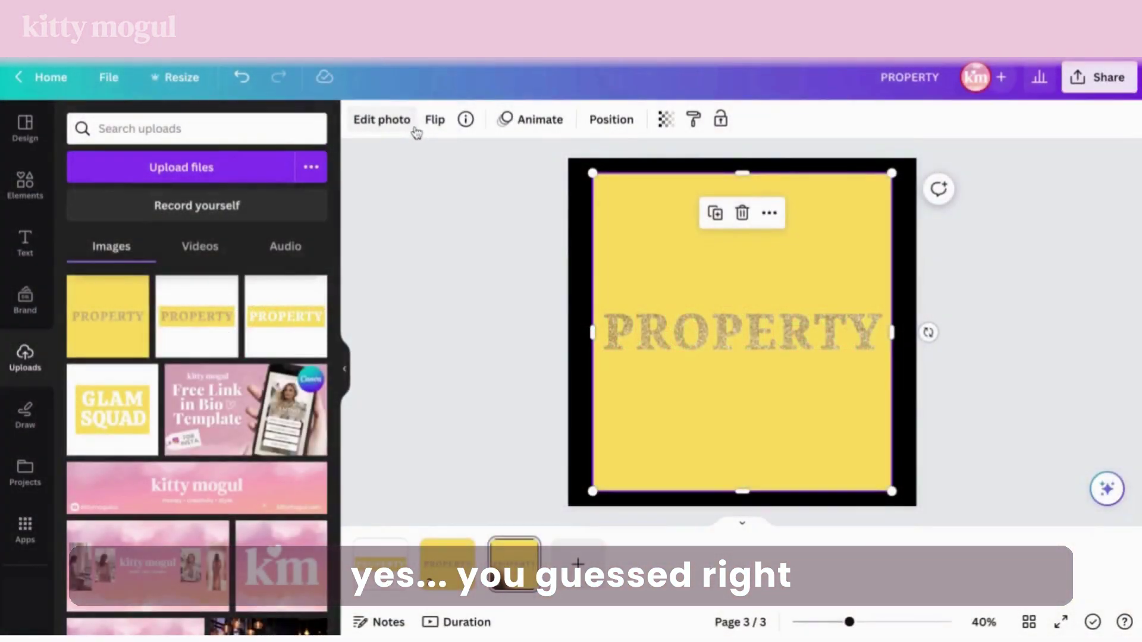
left_click(410, 130)
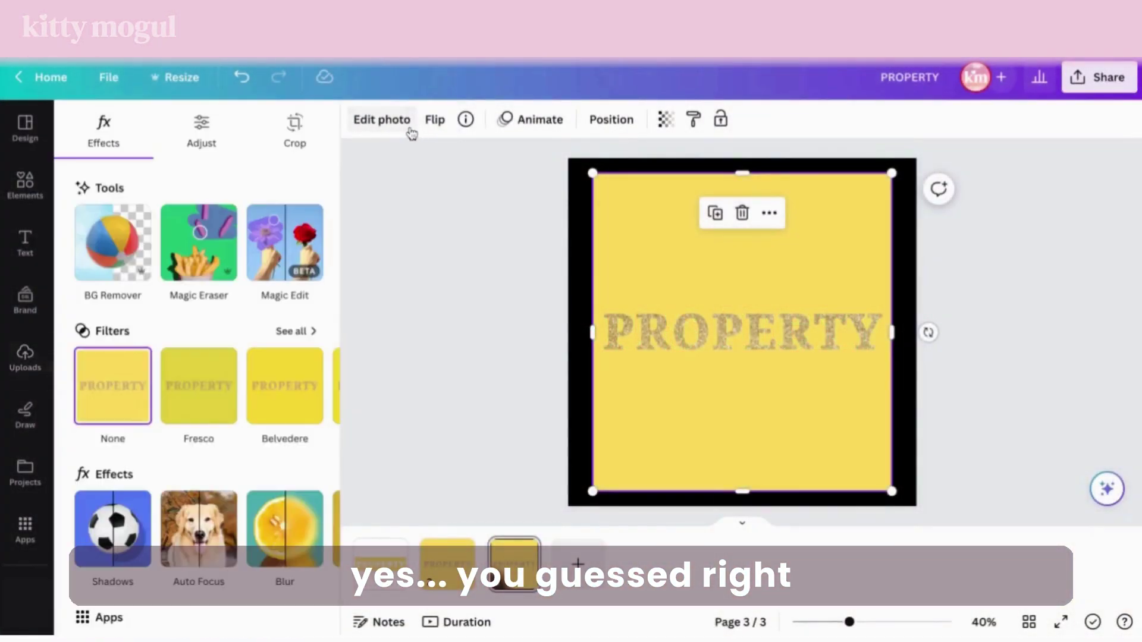
left_click(134, 282)
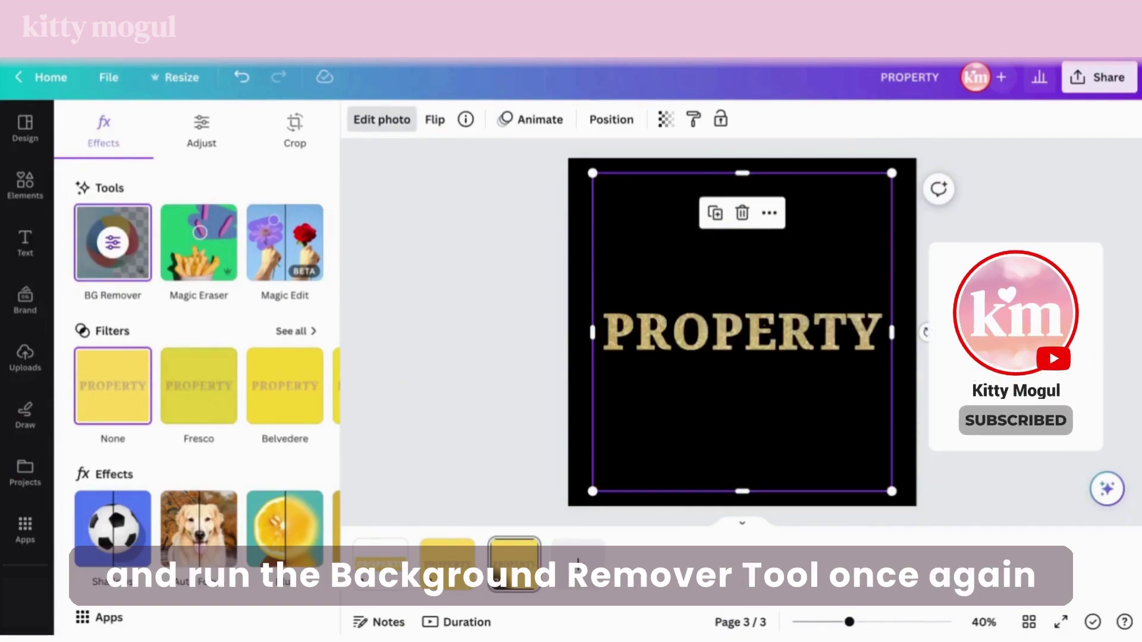
key("Escape")
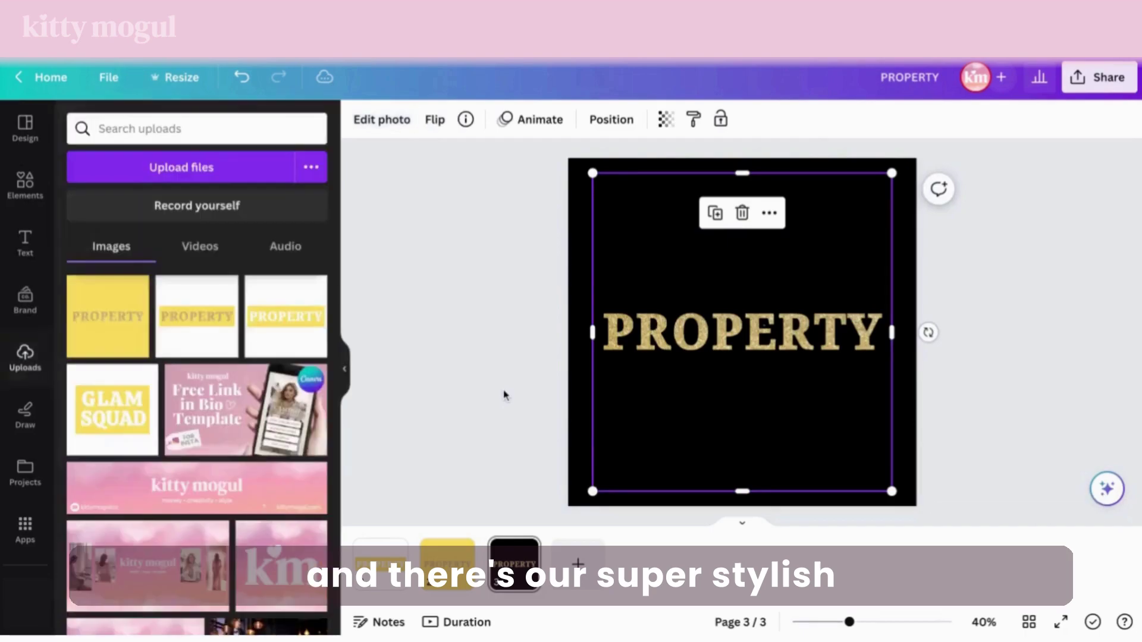
left_click(503, 395)
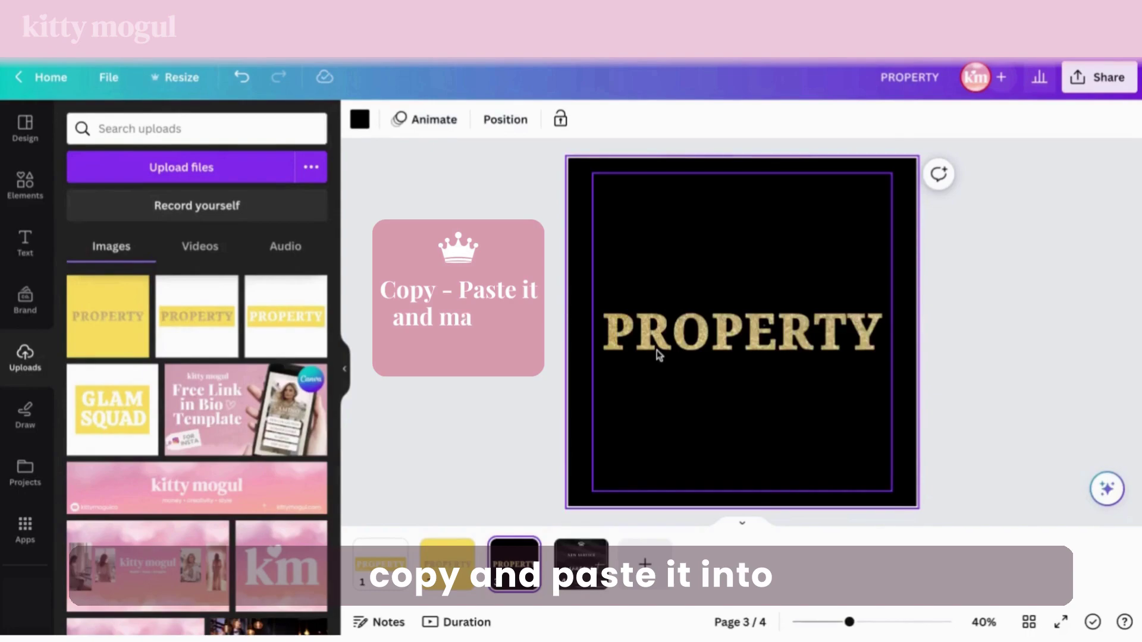
Step: Crop the PROPERTY image's top and bottom to the lettering and fit a slightly smaller copy between NEW SERVICE and management on page 4
left_click(657, 351)
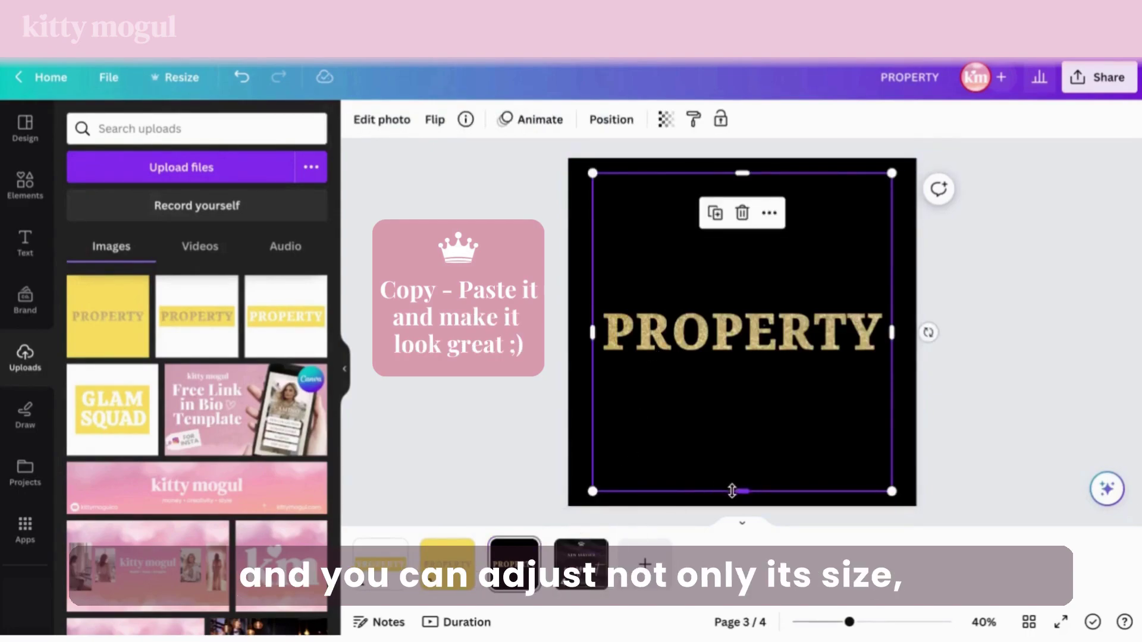
left_click_drag(733, 492, 733, 364)
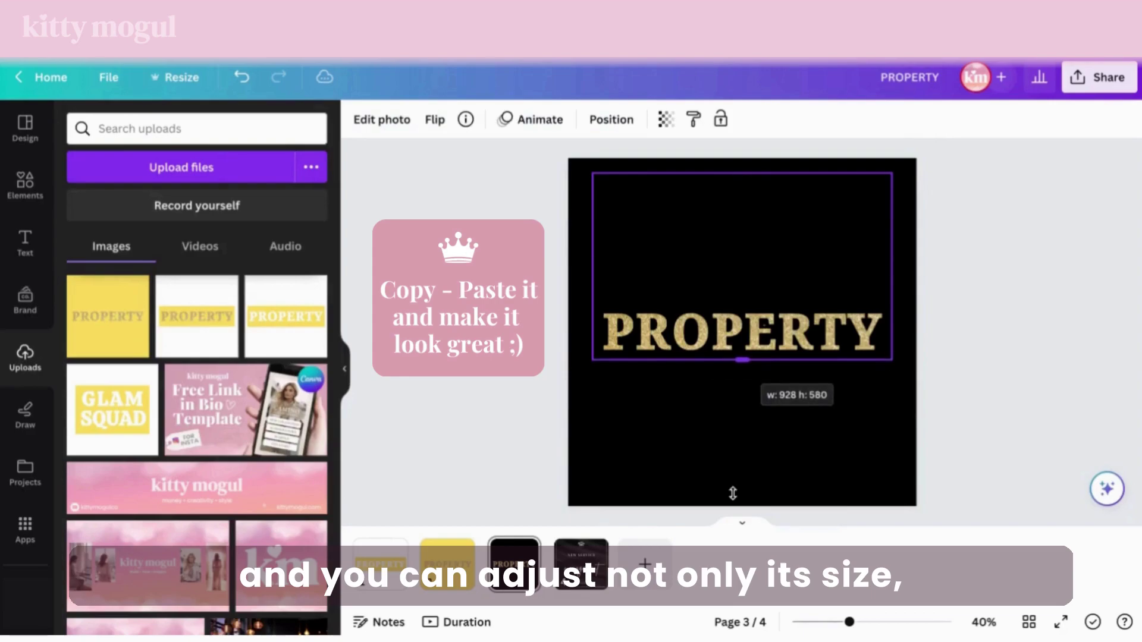
left_click_drag(733, 493, 733, 359)
left_click_drag(742, 173, 741, 280)
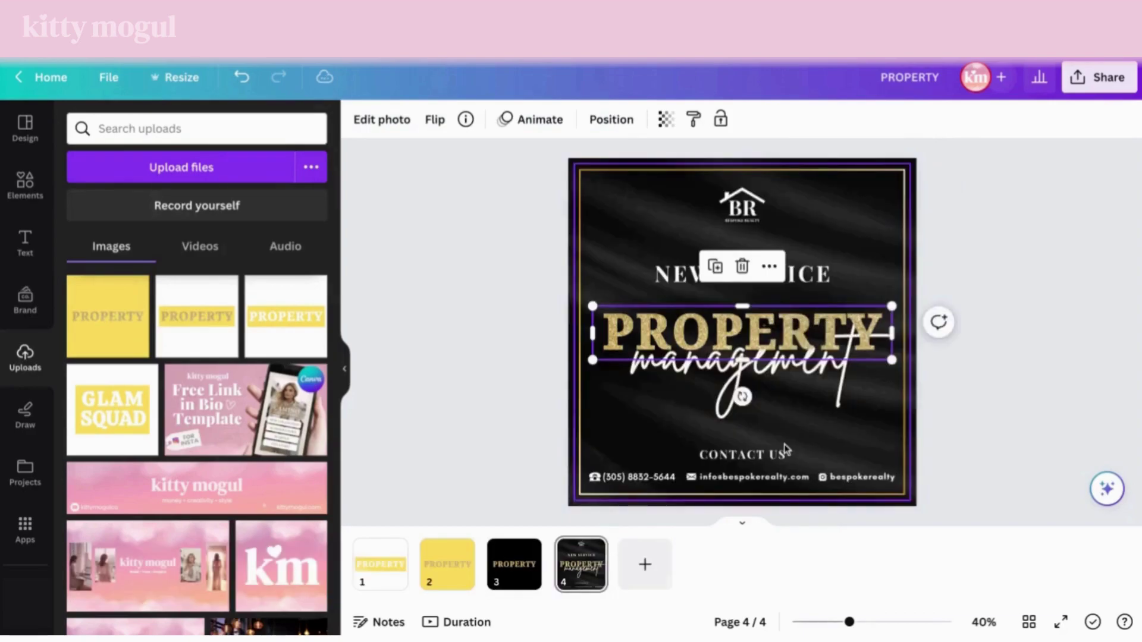
left_click_drag(893, 362, 850, 342)
left_click_drag(849, 622, 864, 623)
Step: Adjust the PROPERTY image on page 4 by raising its temperature, setting contrast to 12 and increasing the saturation
left_click(654, 315)
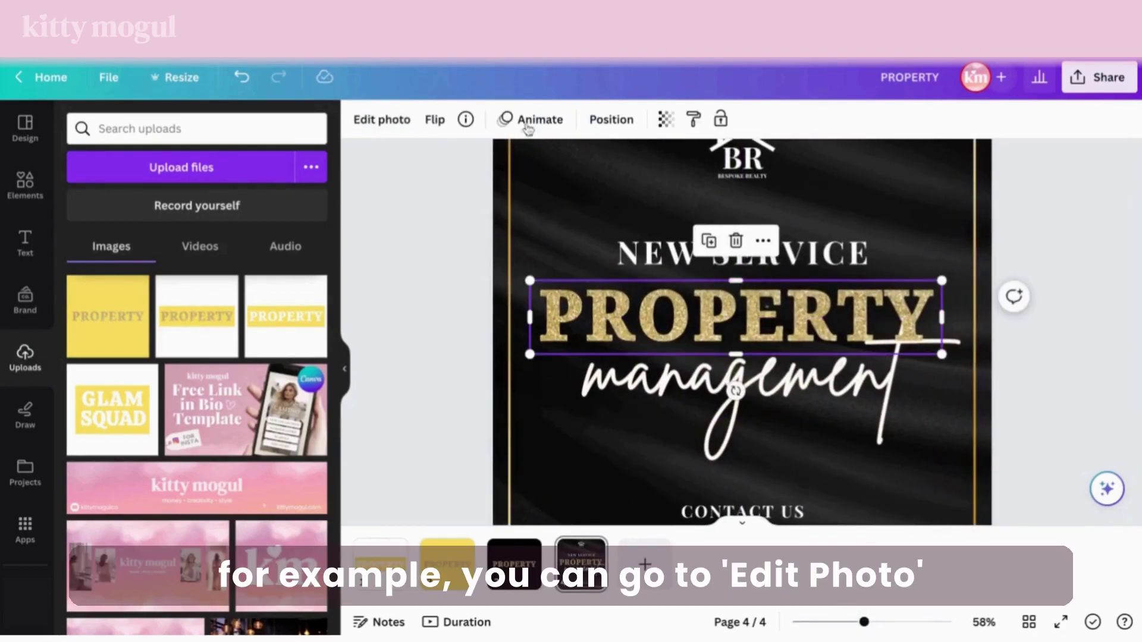
left_click(401, 119)
left_click(218, 145)
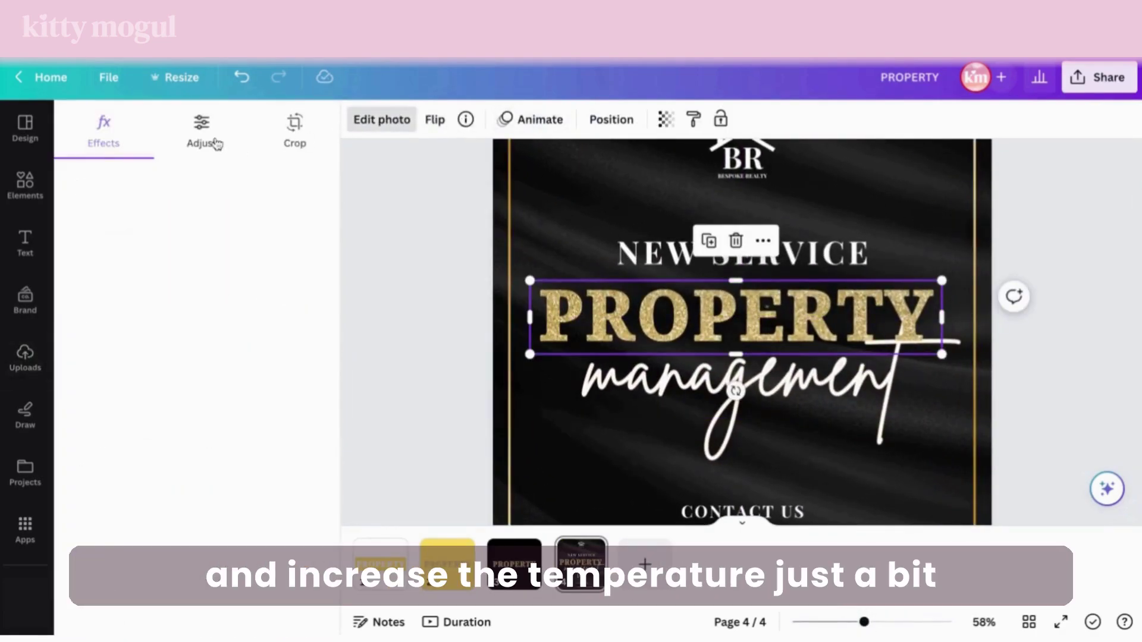
left_click_drag(197, 299, 205, 305)
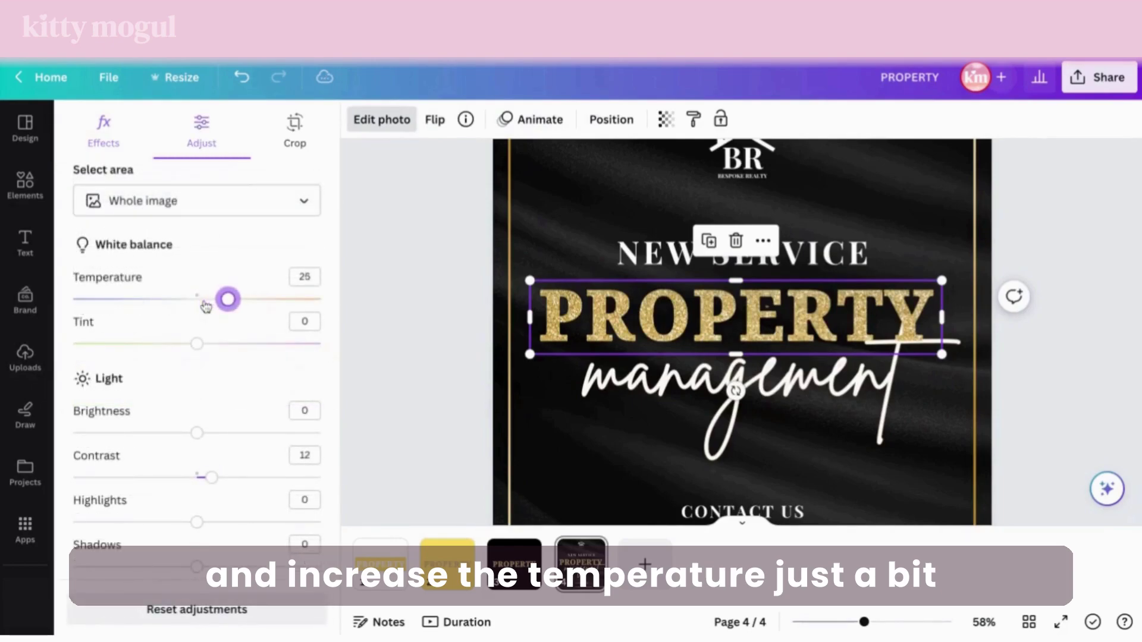
double_click(238, 299)
left_click_drag(201, 474, 202, 480)
scroll(224, 412, "down", 5)
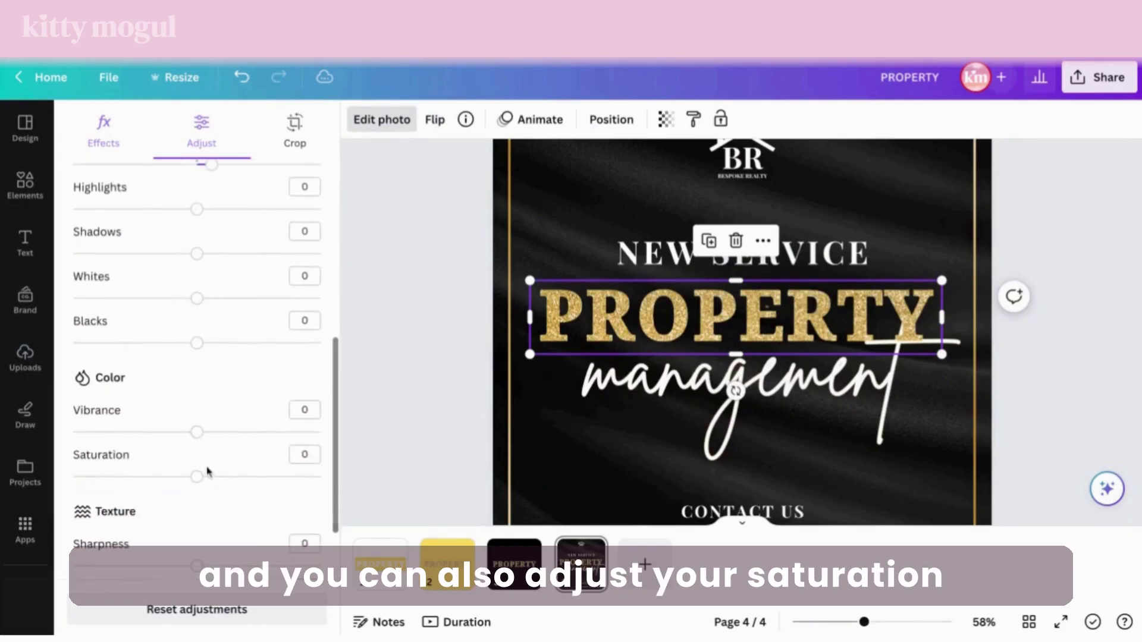
left_click_drag(203, 480, 204, 479)
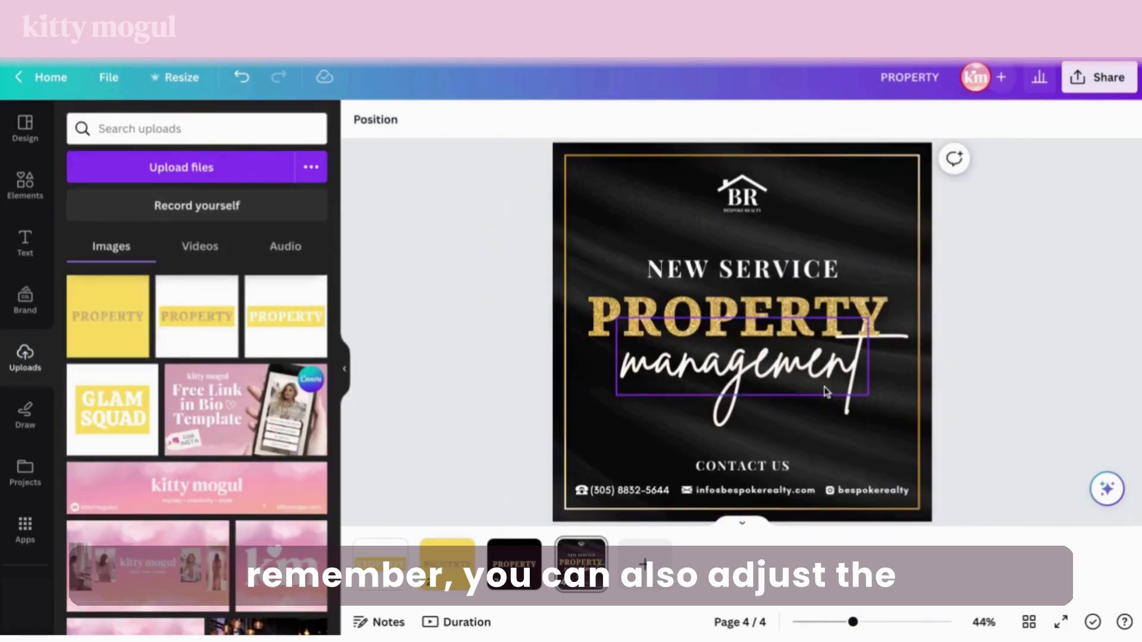
Step: Move the management text's layer above the PROPERTY image in the layer order on page 4
left_click(826, 391)
left_click(1028, 121)
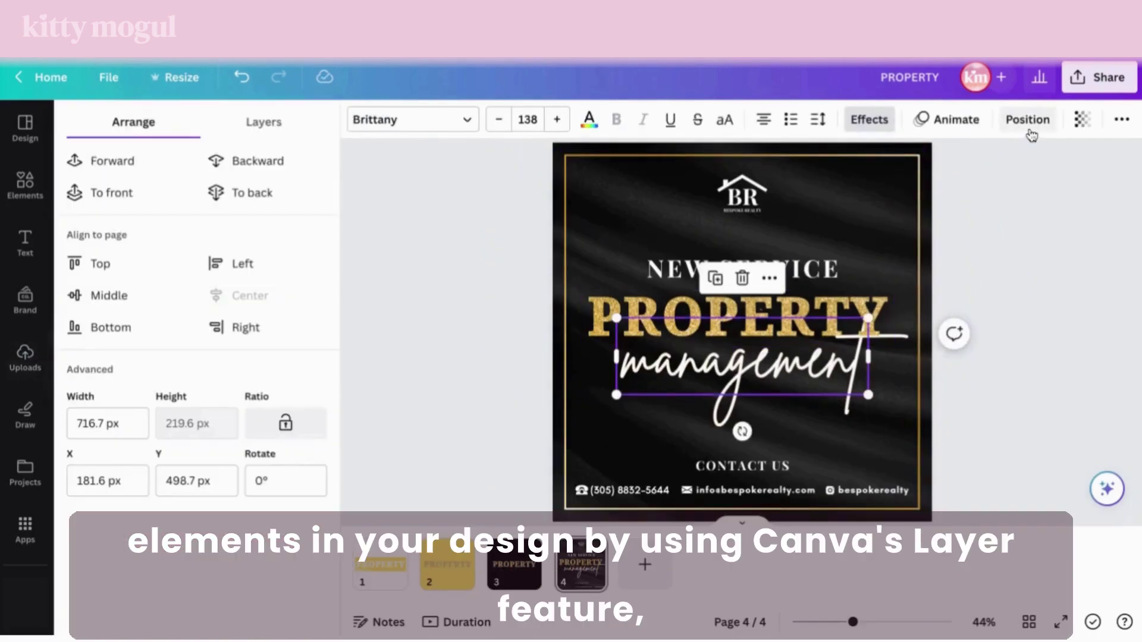
left_click(295, 127)
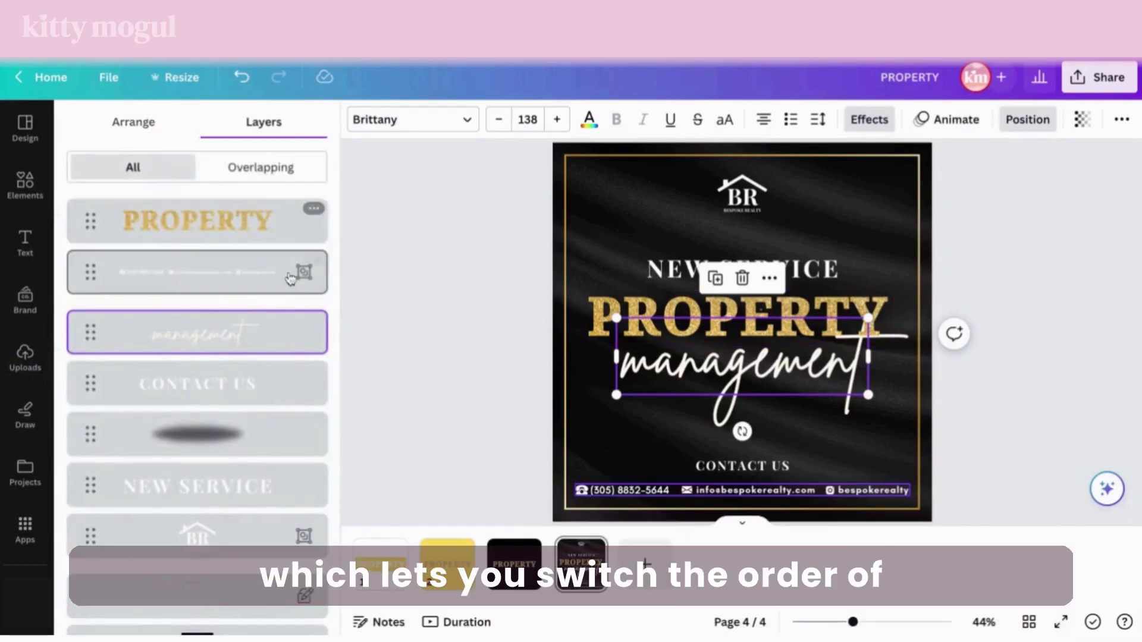
left_click_drag(284, 339, 269, 224)
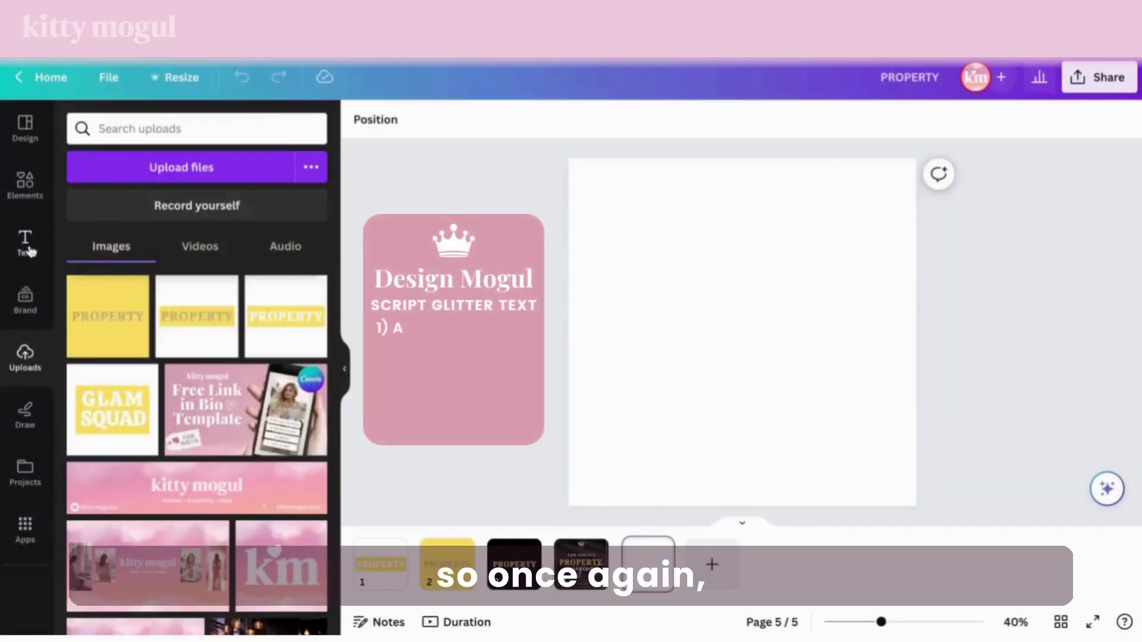
Step: Add a heading to the blank page 5 with the text "just"
left_click(26, 251)
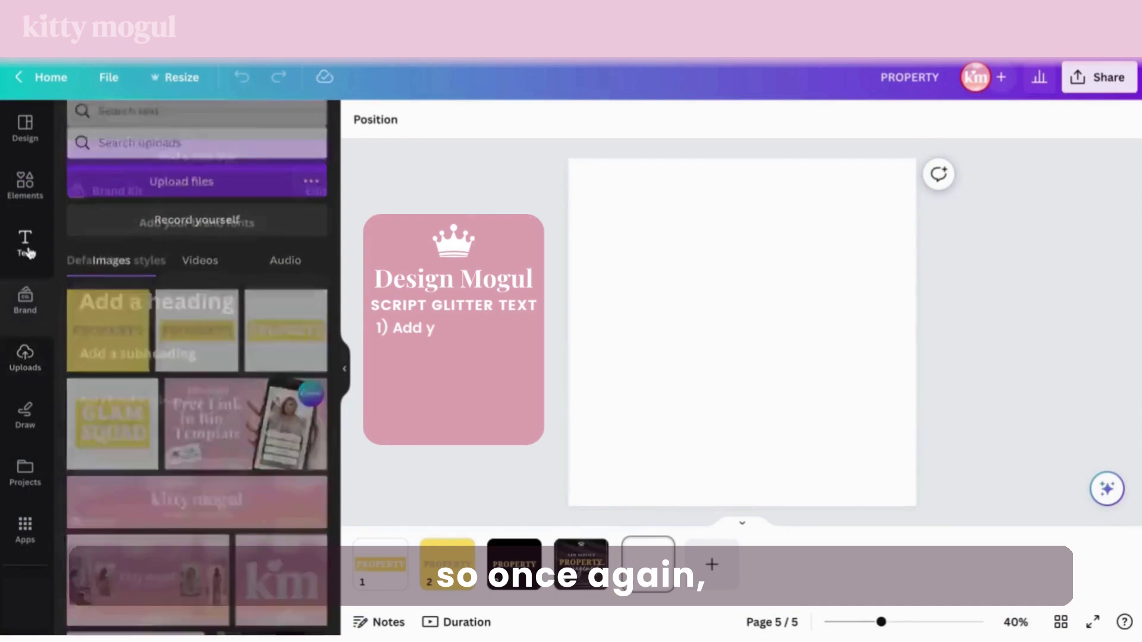
left_click(268, 328)
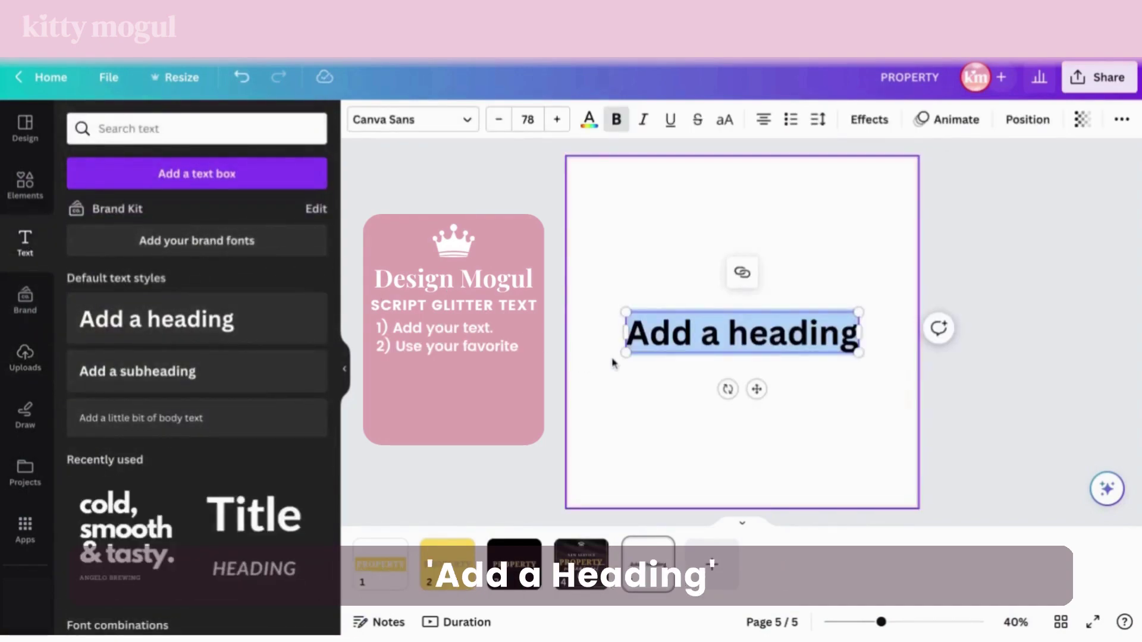
type("just")
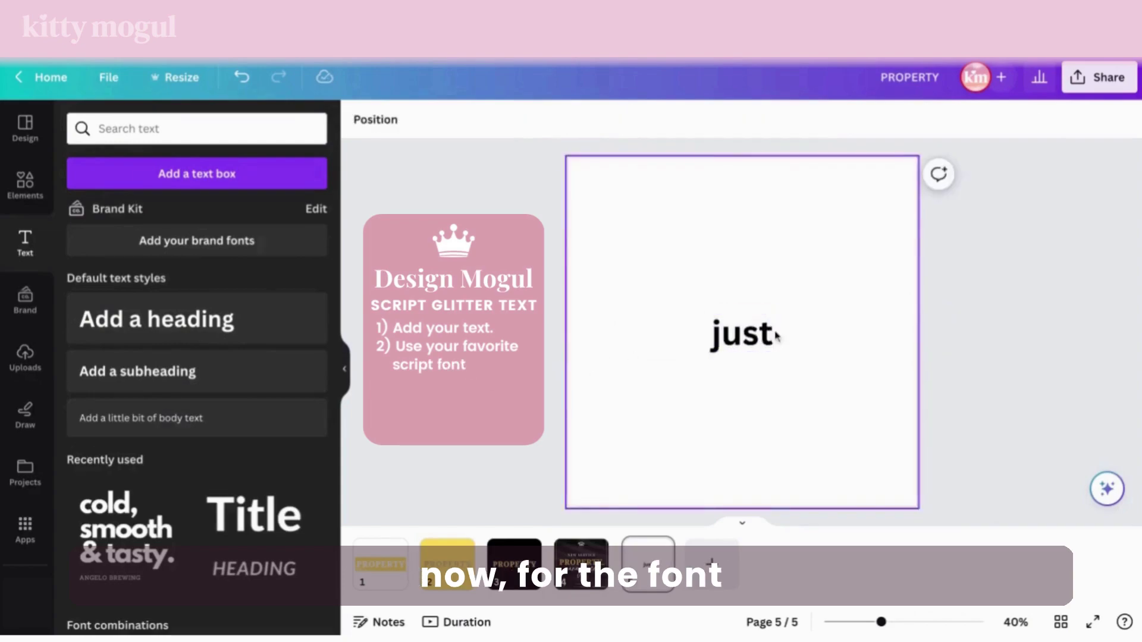
key("Escape")
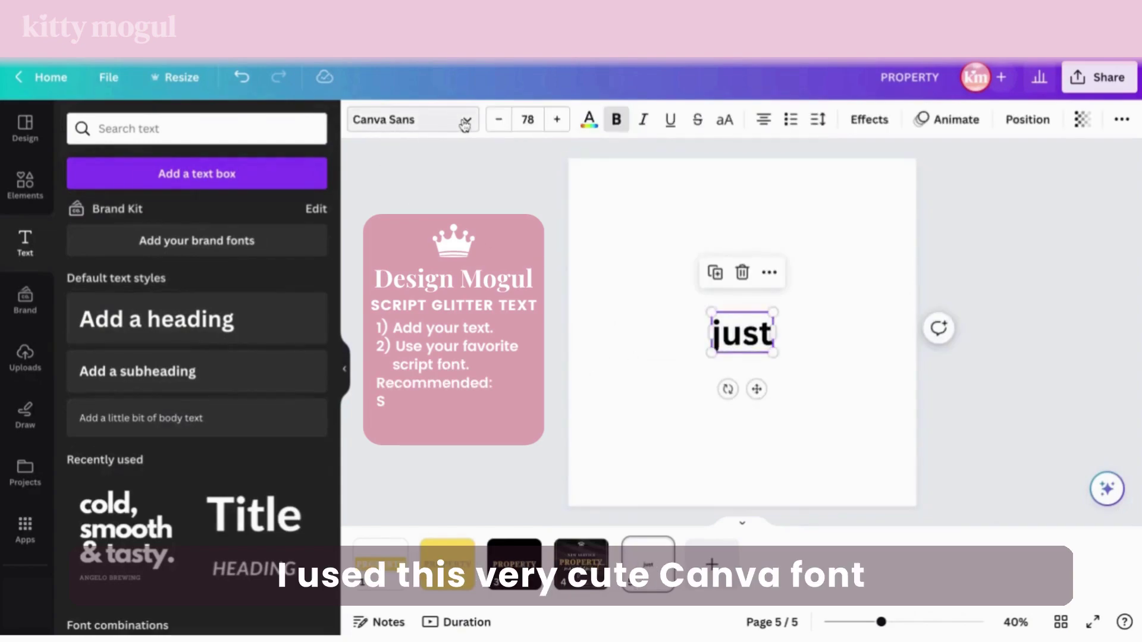
Step: Search the fonts for "sulu script" and apply Sulu Script to the just text
left_click(464, 123)
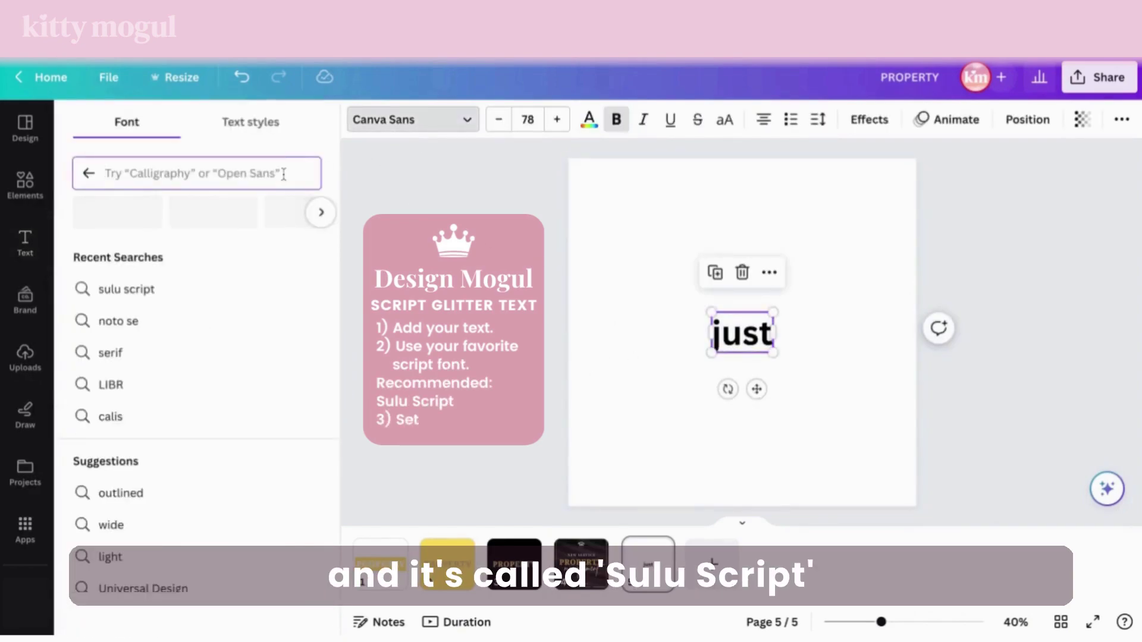
type("sulu s")
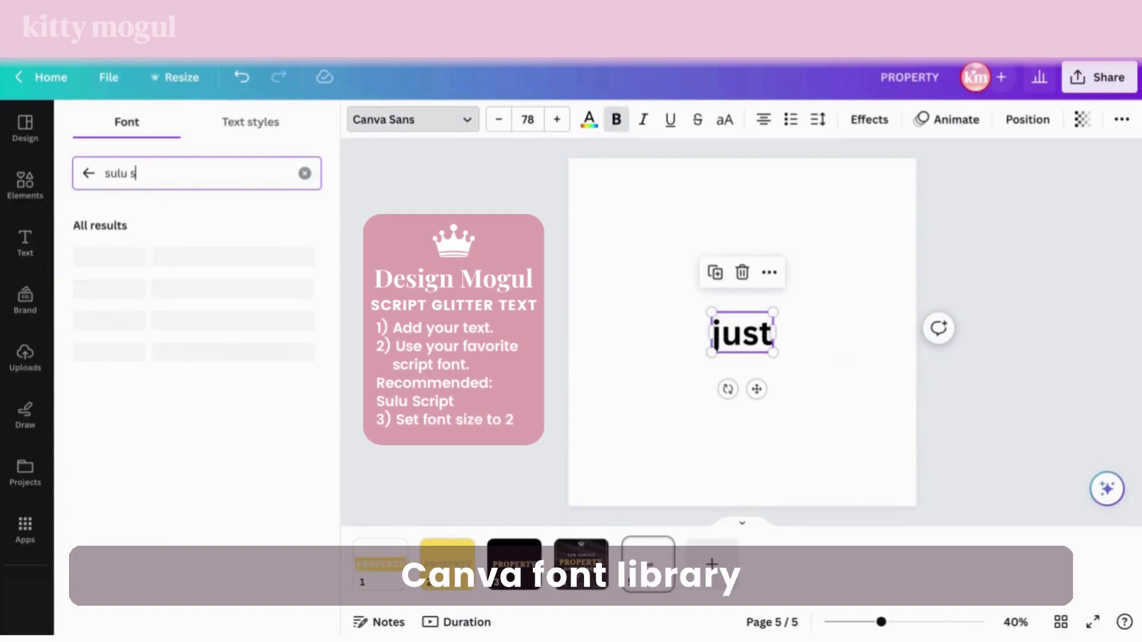
type("cript")
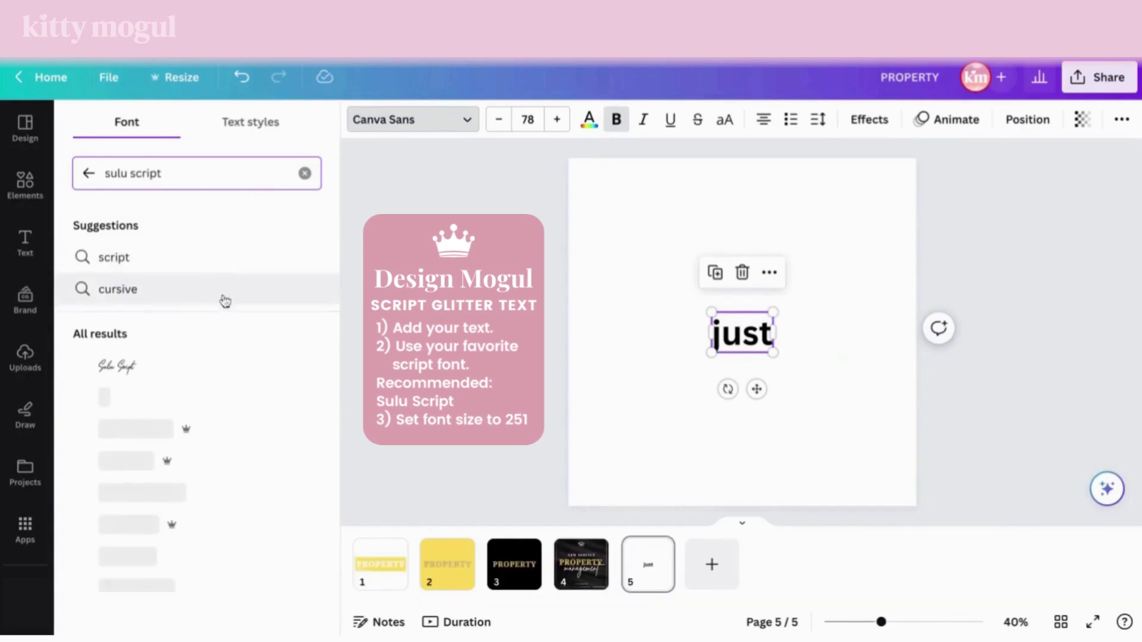
left_click(257, 373)
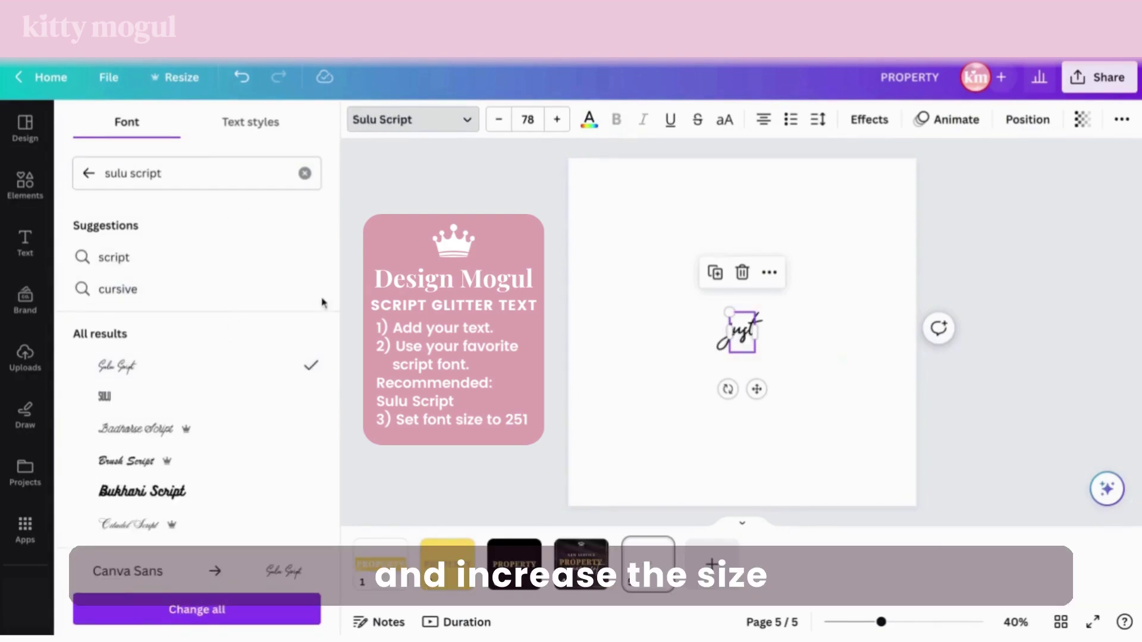
Step: Set the just text's font size to 251 and move it up to the middle of the page
left_click(557, 119)
left_click(557, 119)
left_click(557, 120)
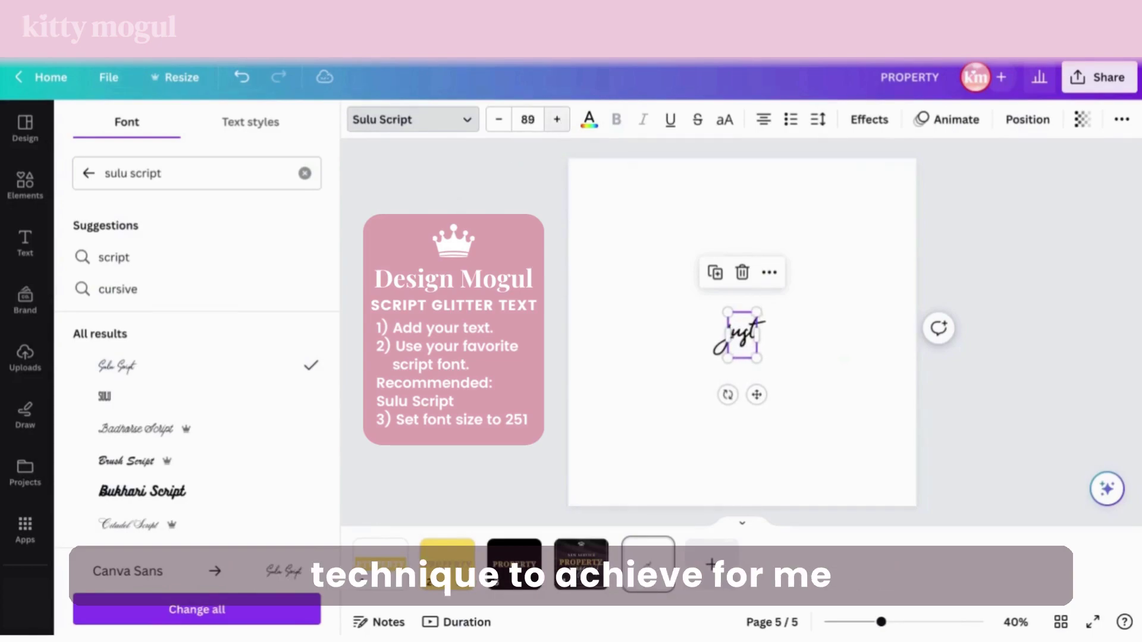
left_click(537, 121)
type("2")
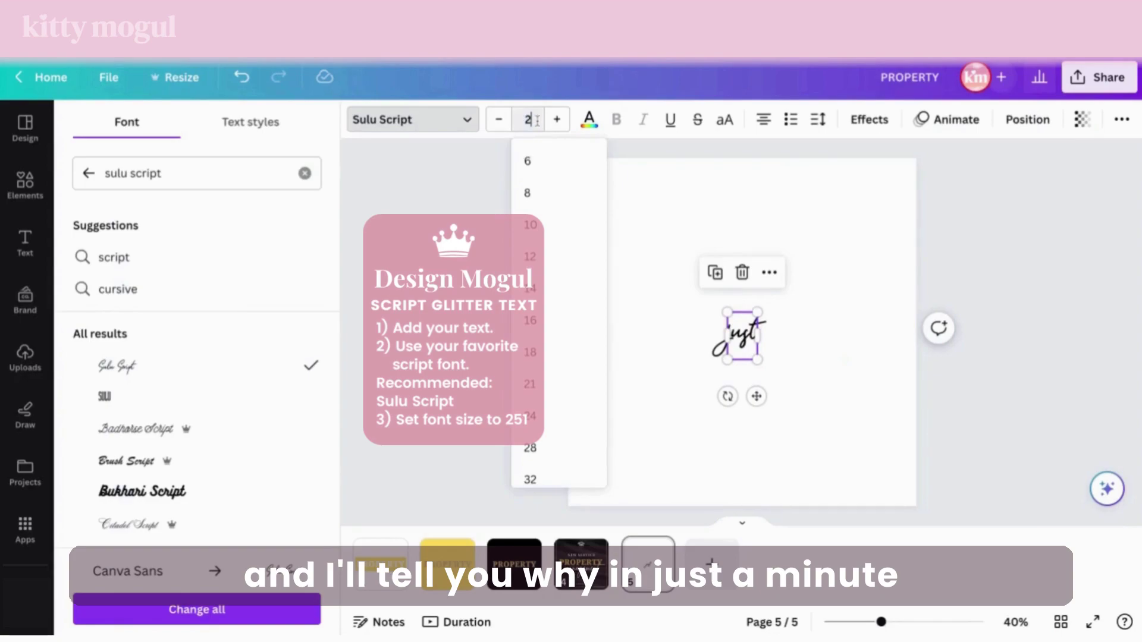
type("51")
key("Return")
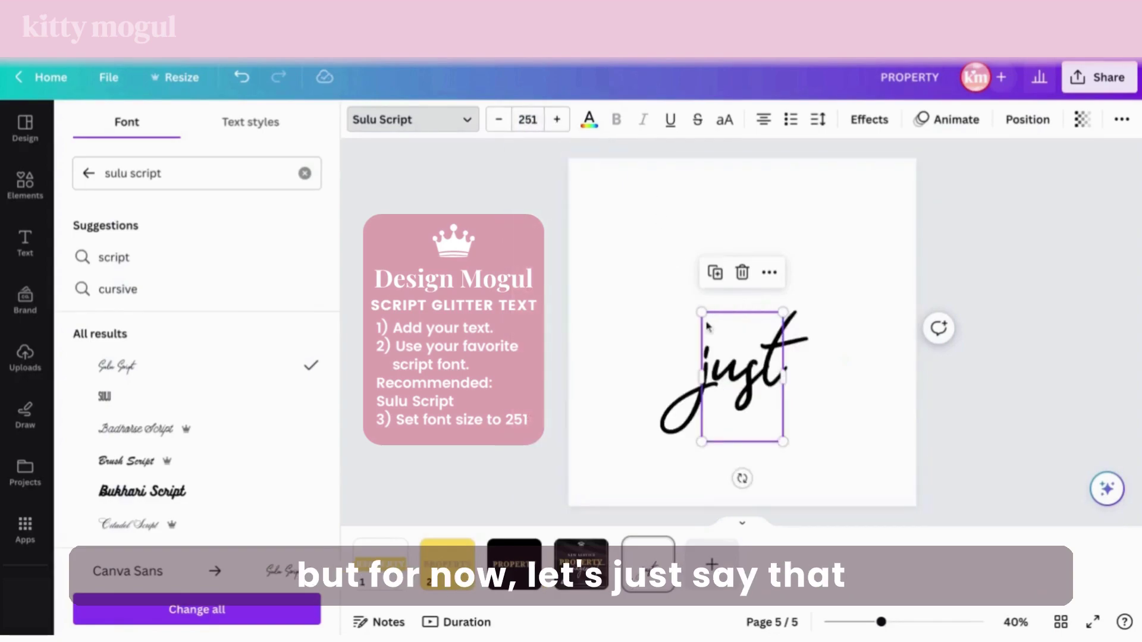
left_click_drag(745, 367, 746, 328)
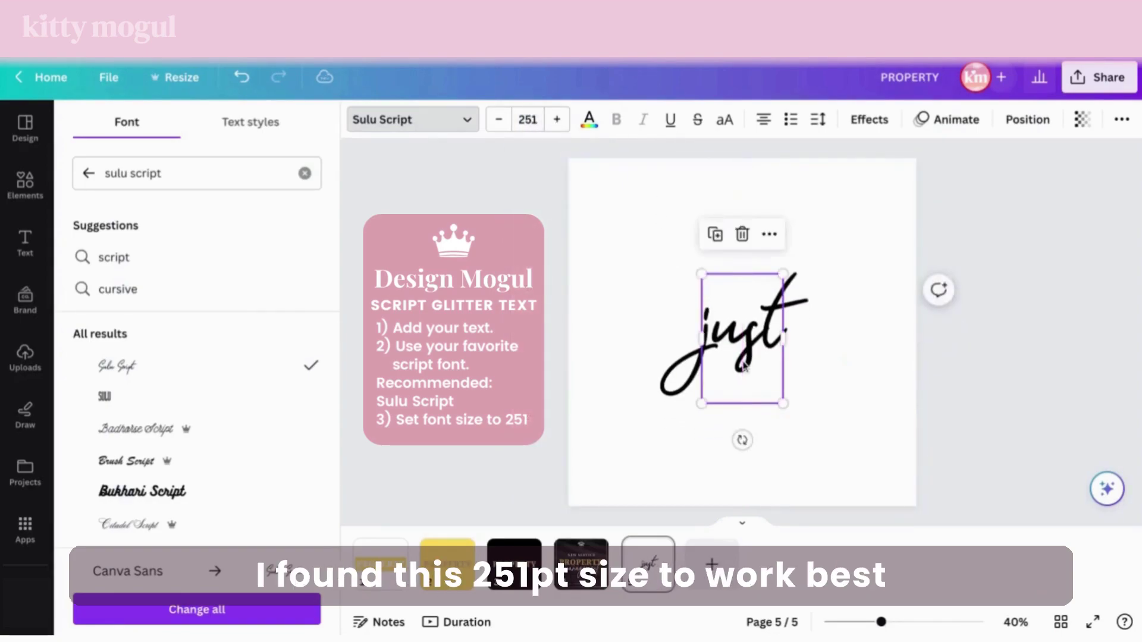
key("Escape")
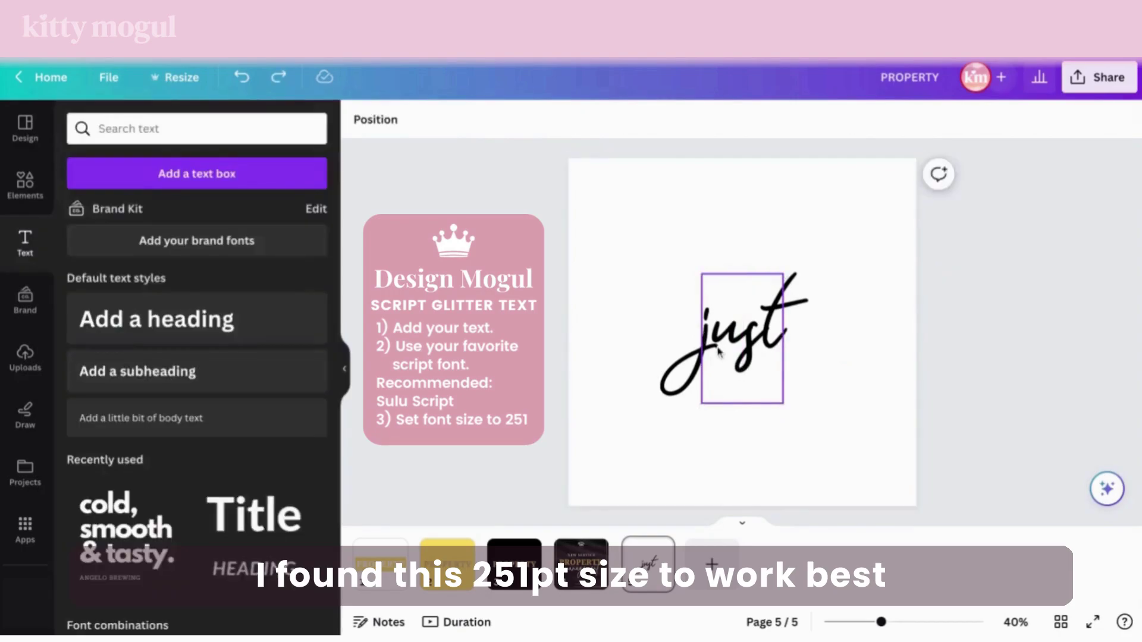
Step: Add a yellow square over the just text and stretch it into a rectangle about 895 px wide and 453 px high
left_click(25, 186)
left_click(106, 287)
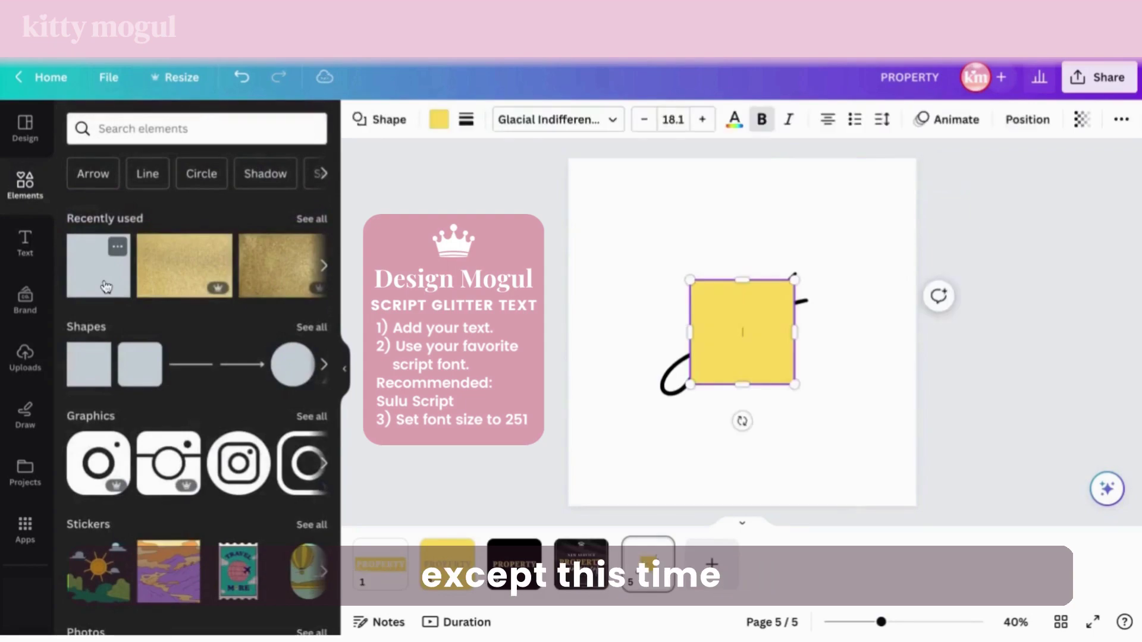
left_click_drag(690, 332, 691, 340)
left_click_drag(613, 332, 563, 332)
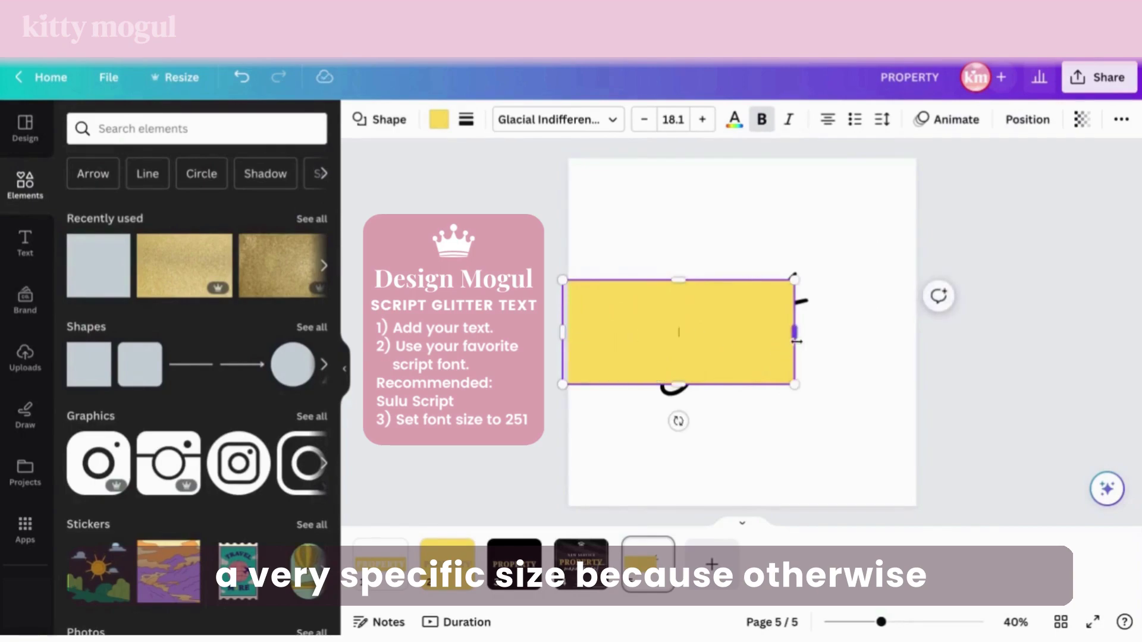
left_click_drag(796, 342, 854, 341)
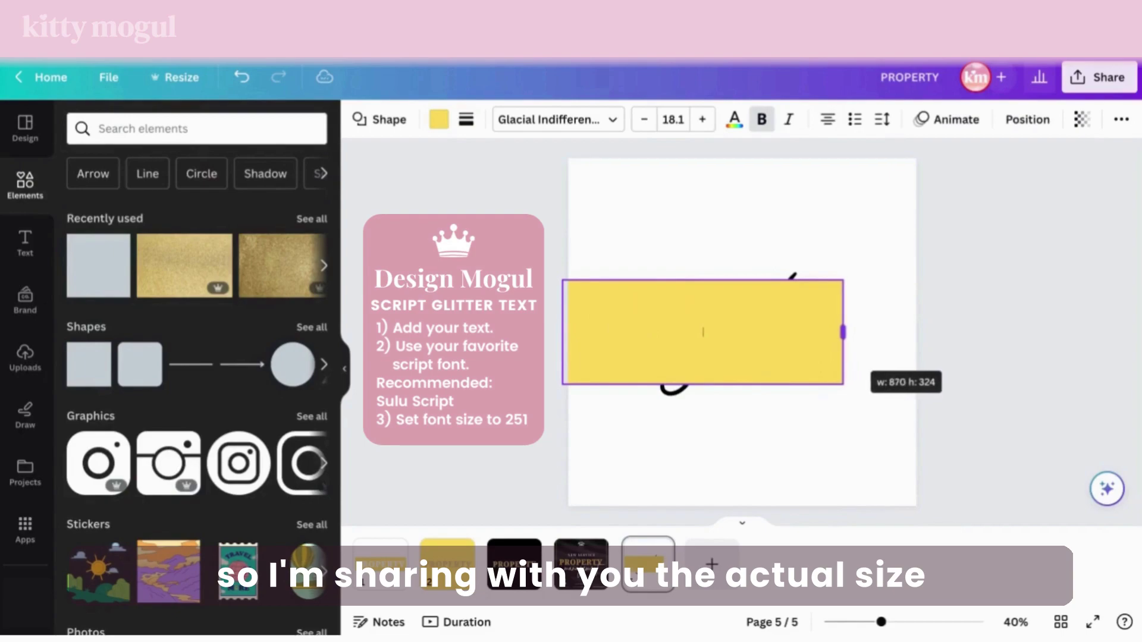
left_click_drag(843, 332, 850, 332)
left_click_drag(707, 384, 707, 426)
left_click(856, 248)
left_click(778, 327)
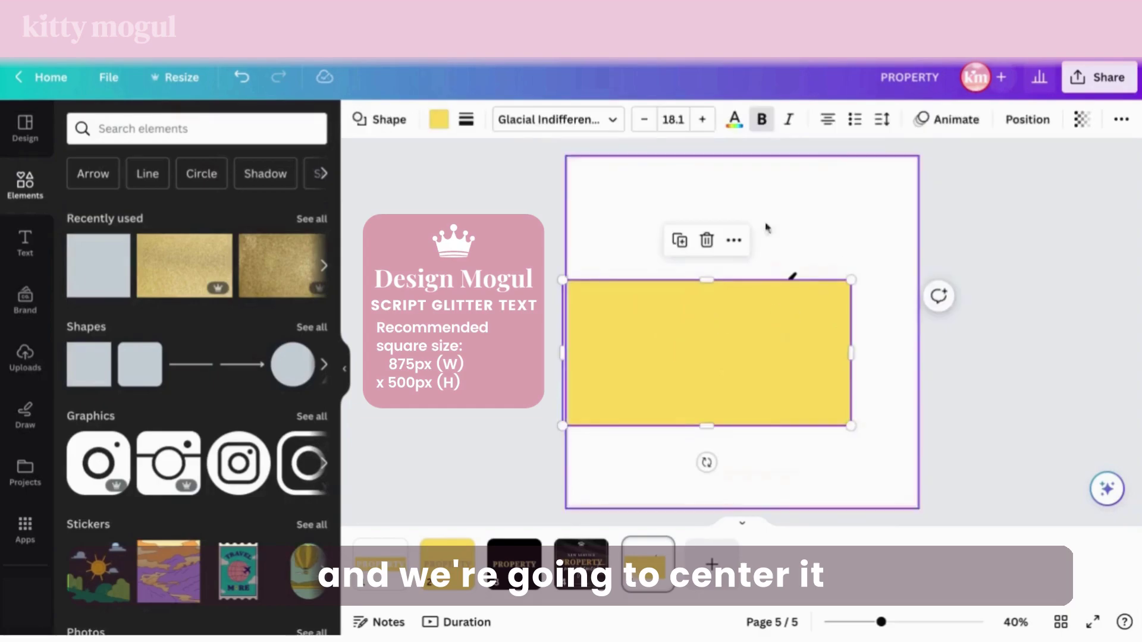
Step: Align the yellow rectangle to the page's center and middle, and send it to the back behind the just text
left_click(1025, 120)
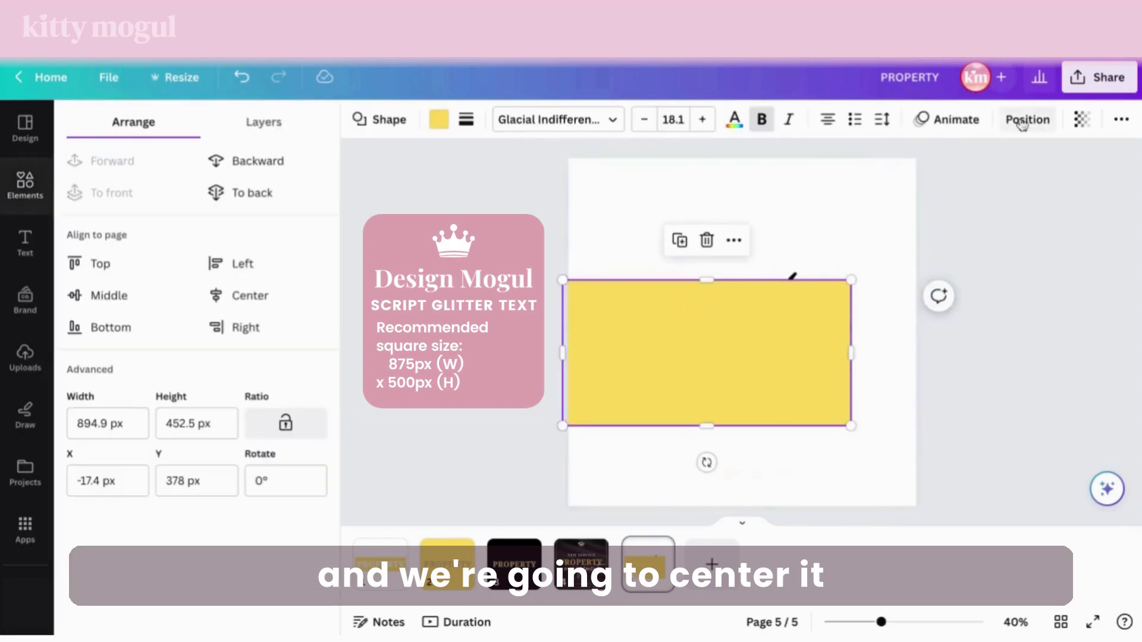
left_click(248, 302)
left_click(156, 311)
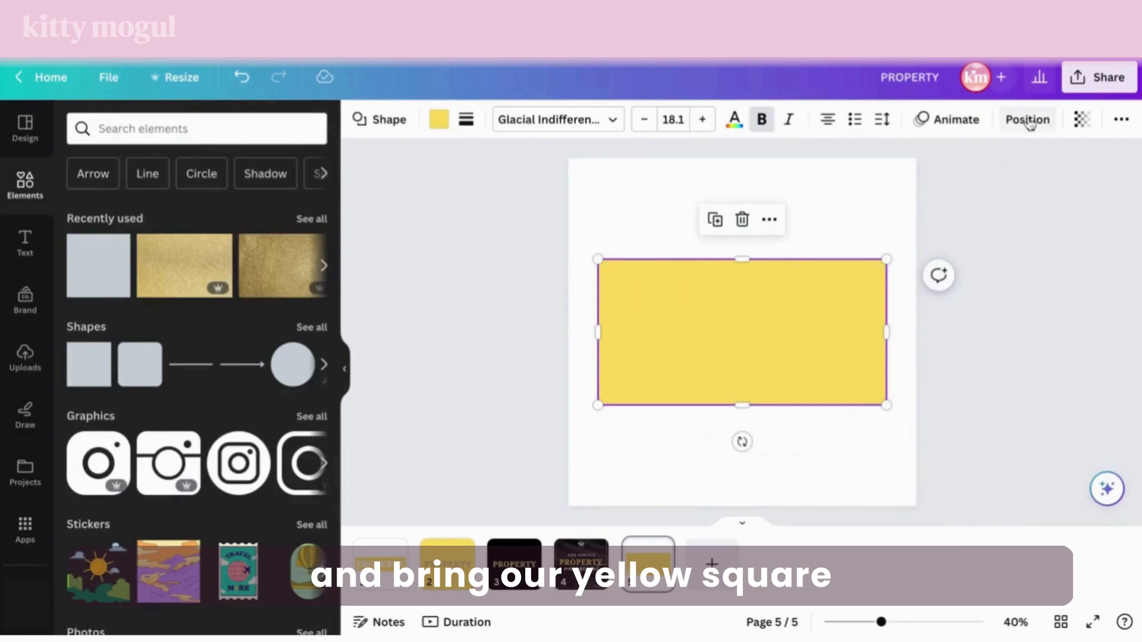
left_click(1028, 120)
left_click(266, 193)
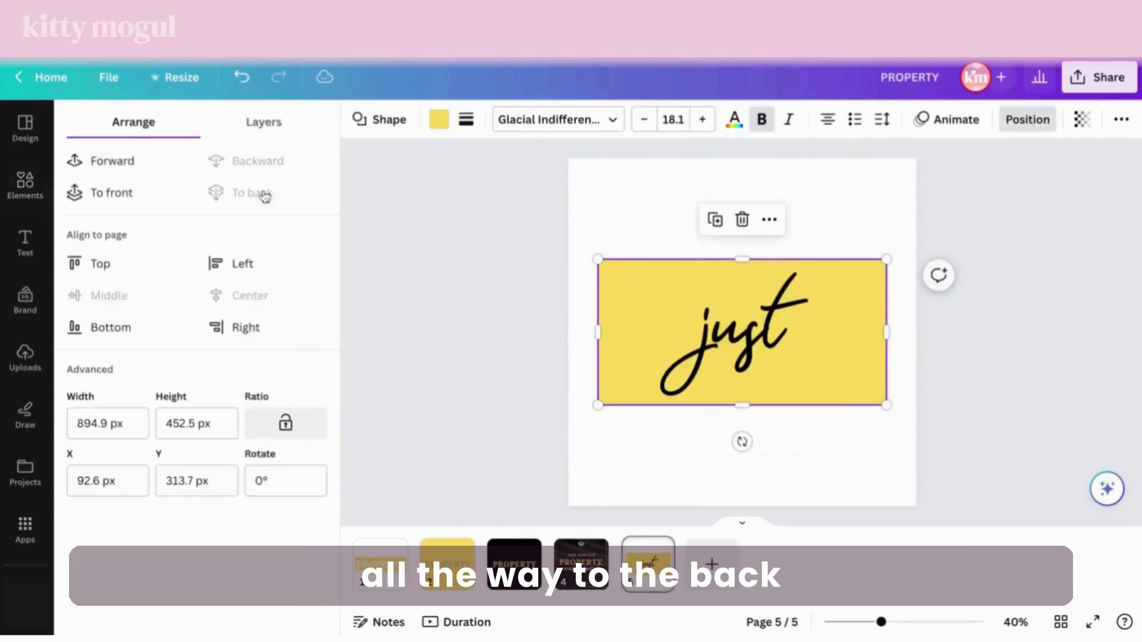
Step: Change the color of the just text to white
left_click(693, 328)
left_click(588, 122)
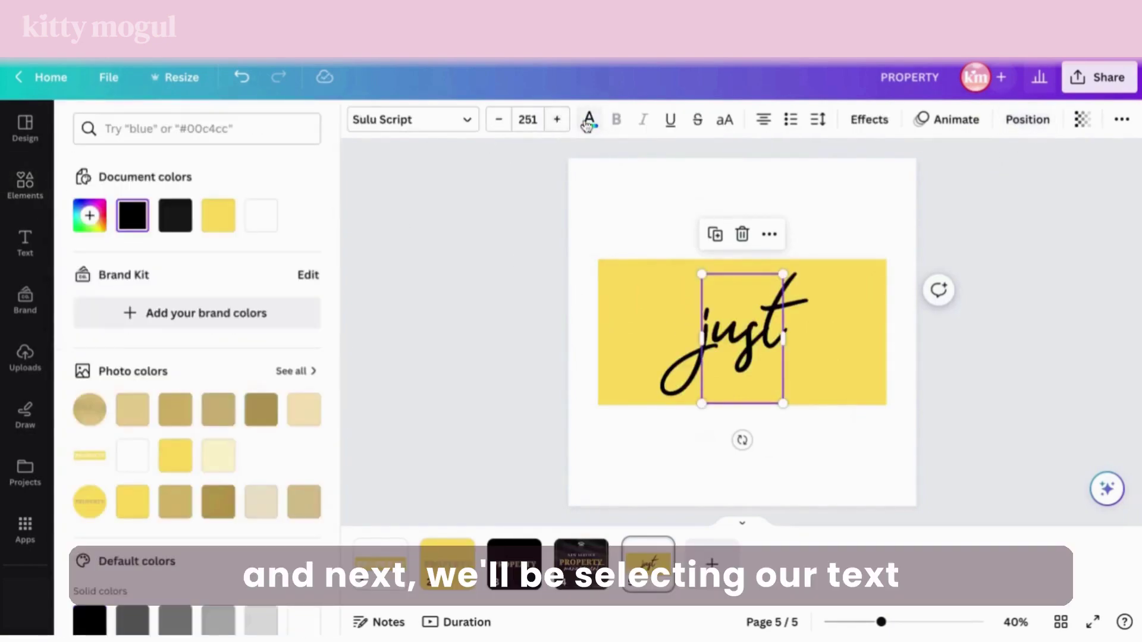
left_click(259, 218)
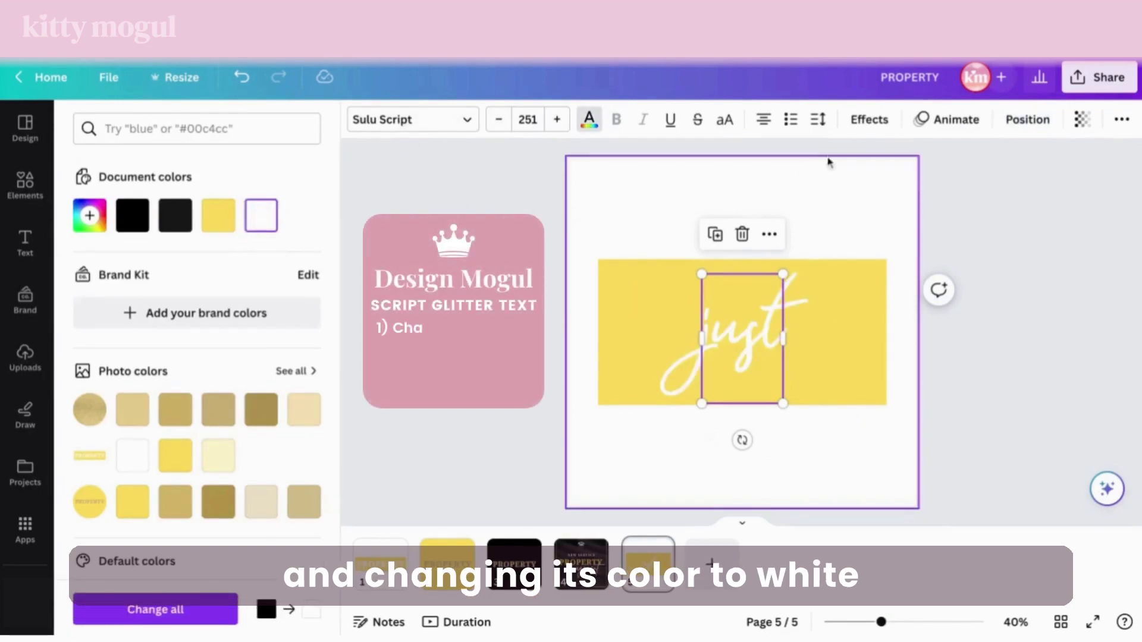
Step: Add an Outline effect to the just text in white with a thickness of 8
left_click(866, 121)
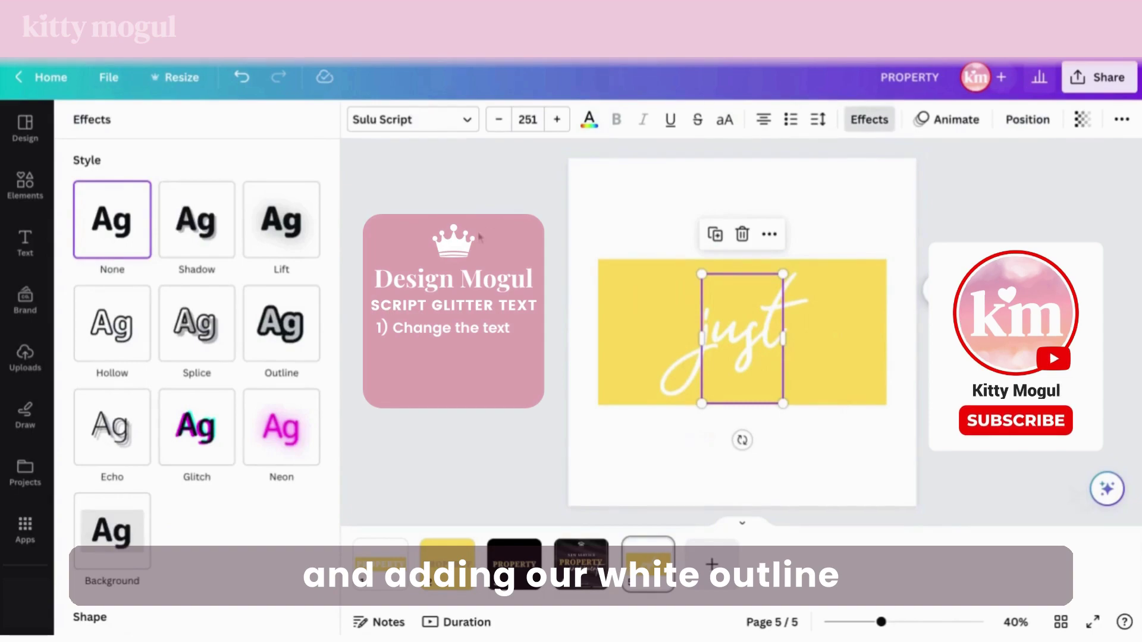
left_click(295, 329)
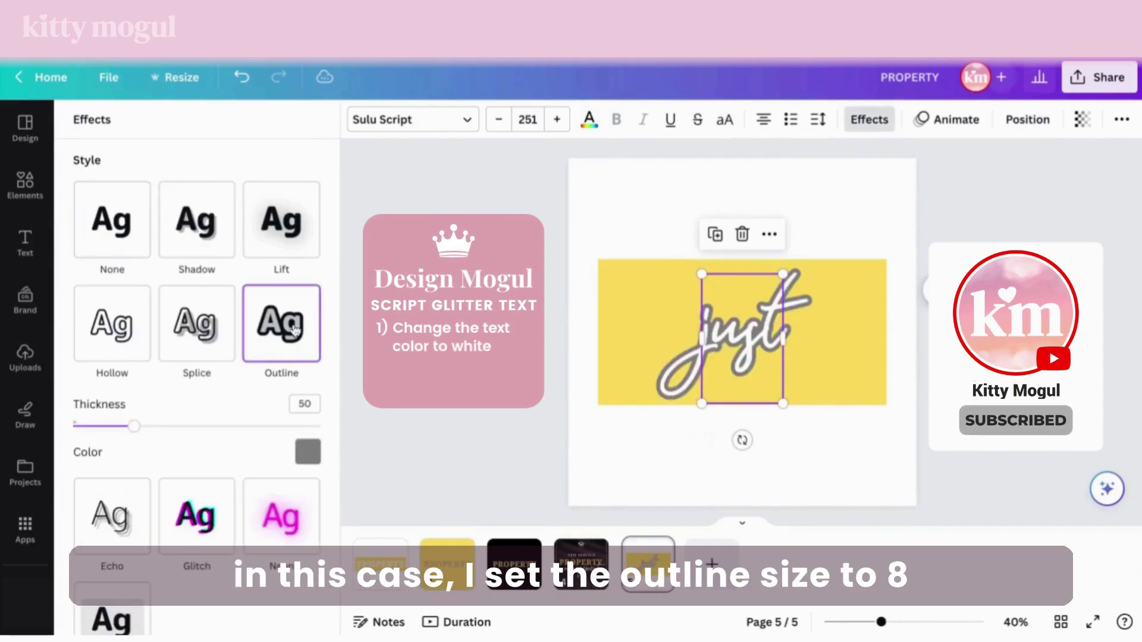
left_click(309, 449)
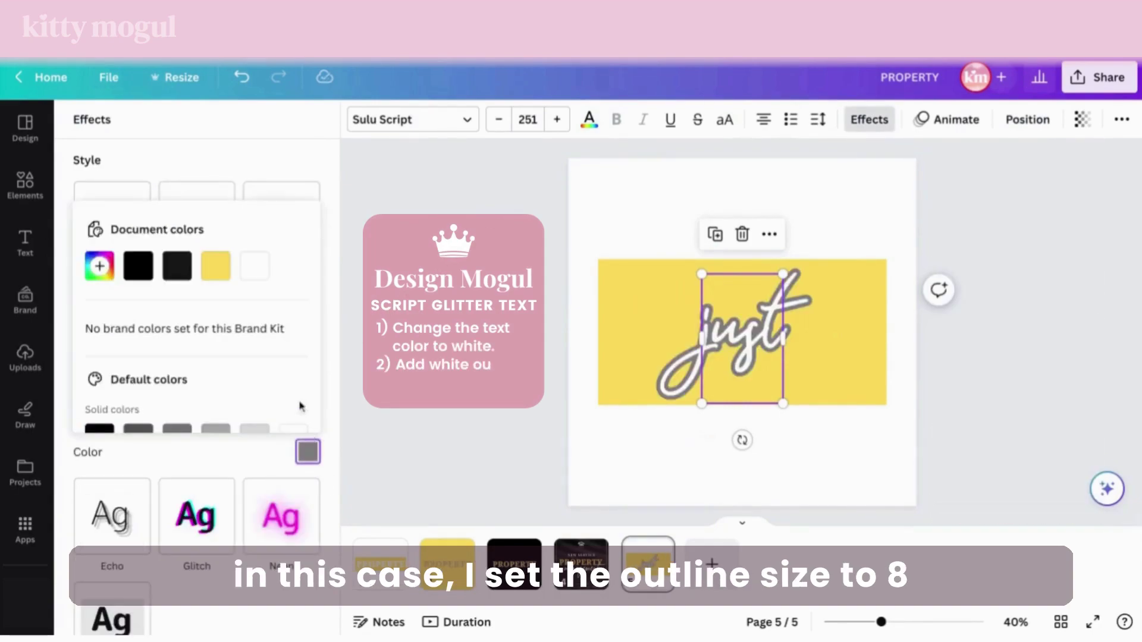
left_click(254, 275)
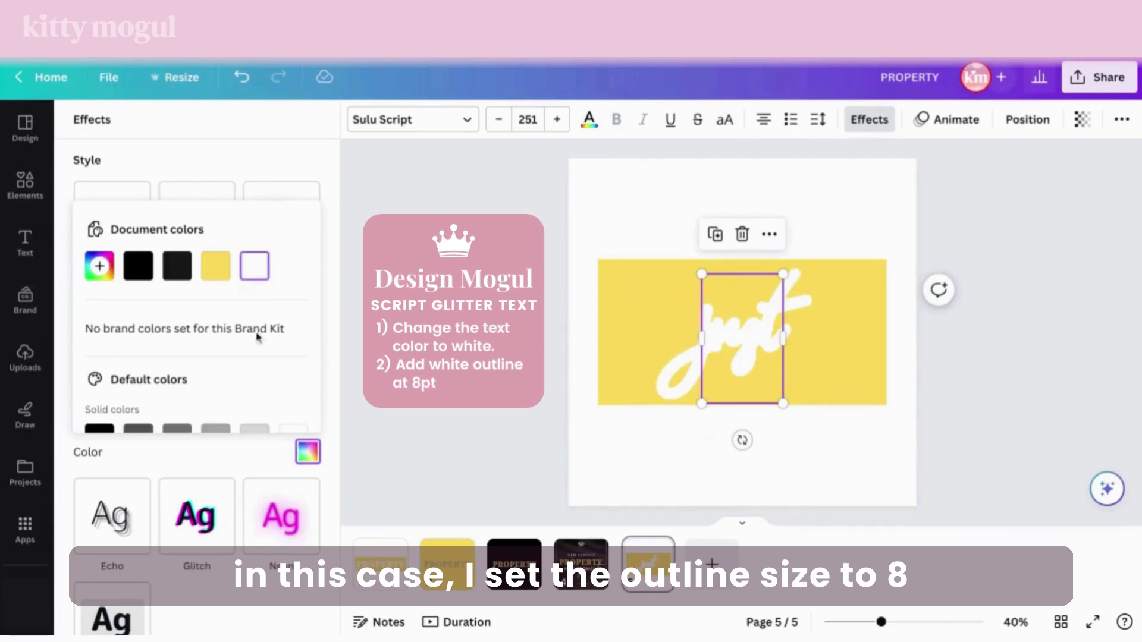
left_click(249, 460)
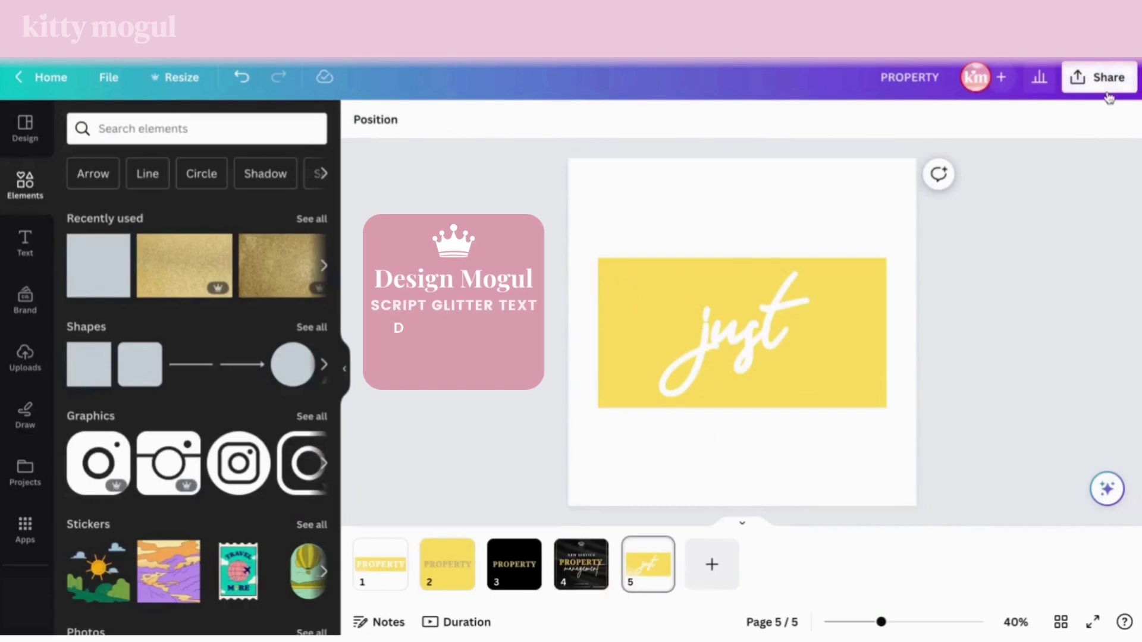
Step: Download only page 5 as a PNG at the maximum size setting of 3.125
left_click(1099, 77)
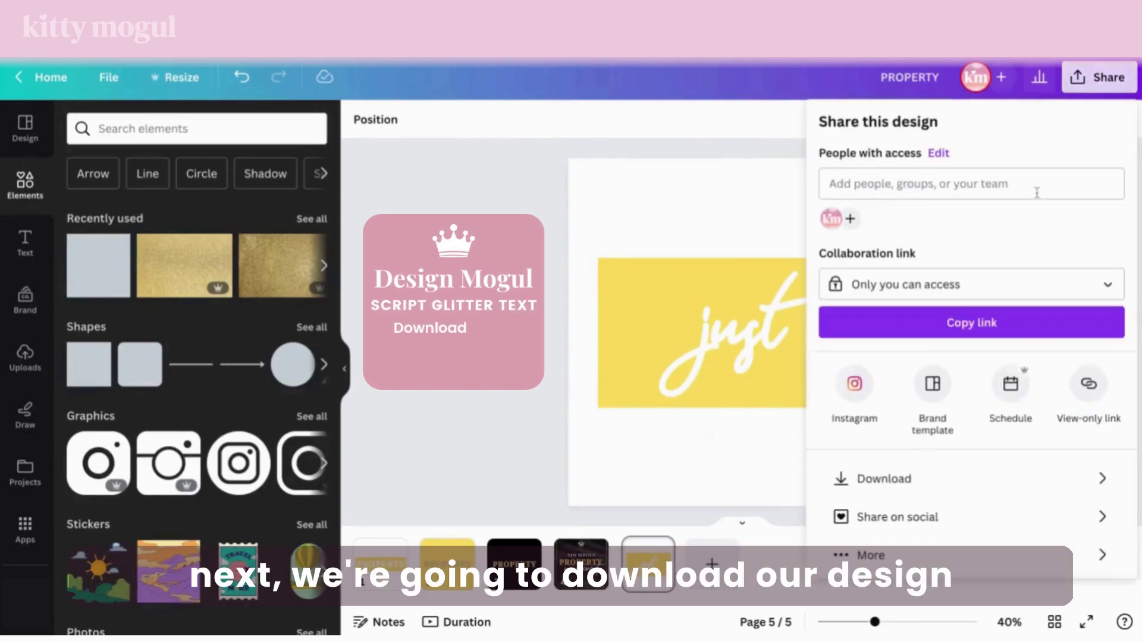
left_click(951, 477)
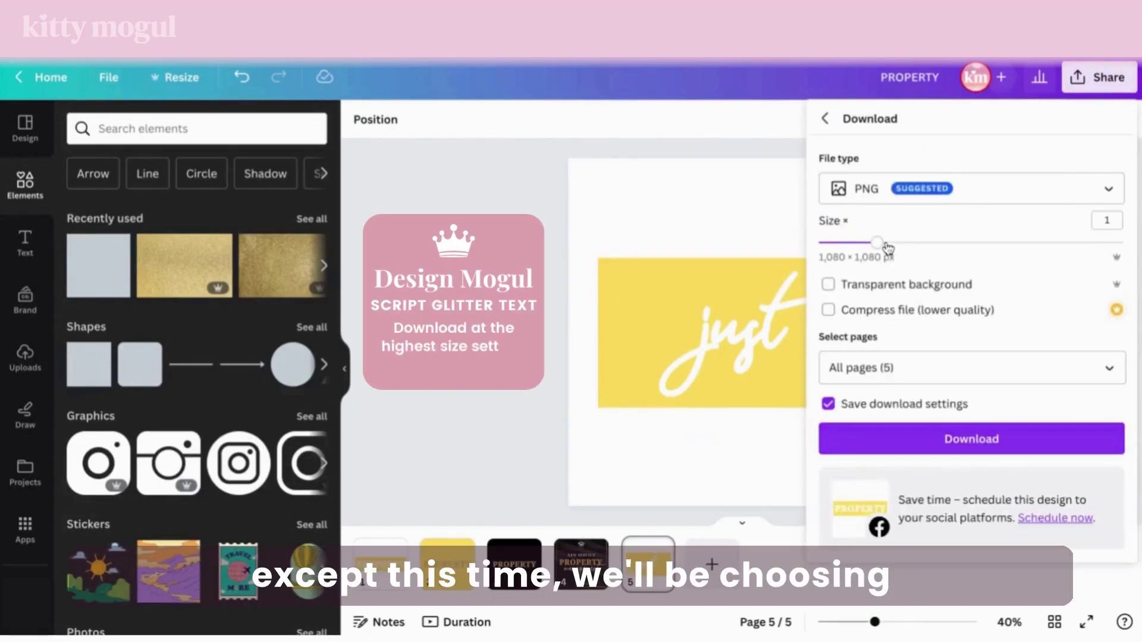
key("Right")
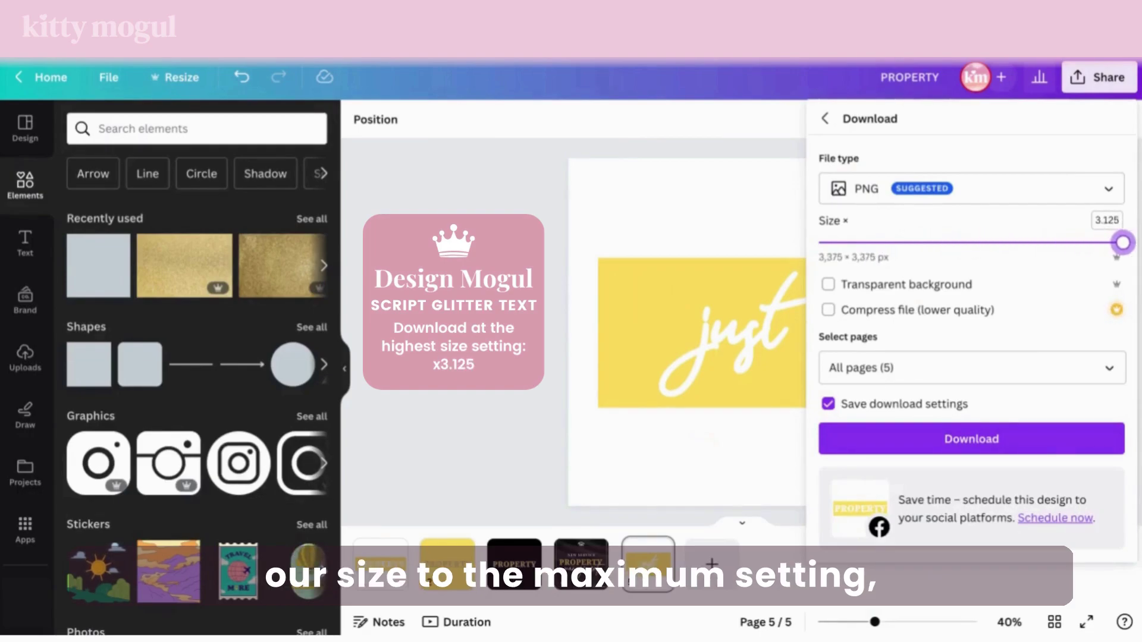
left_click(1094, 376)
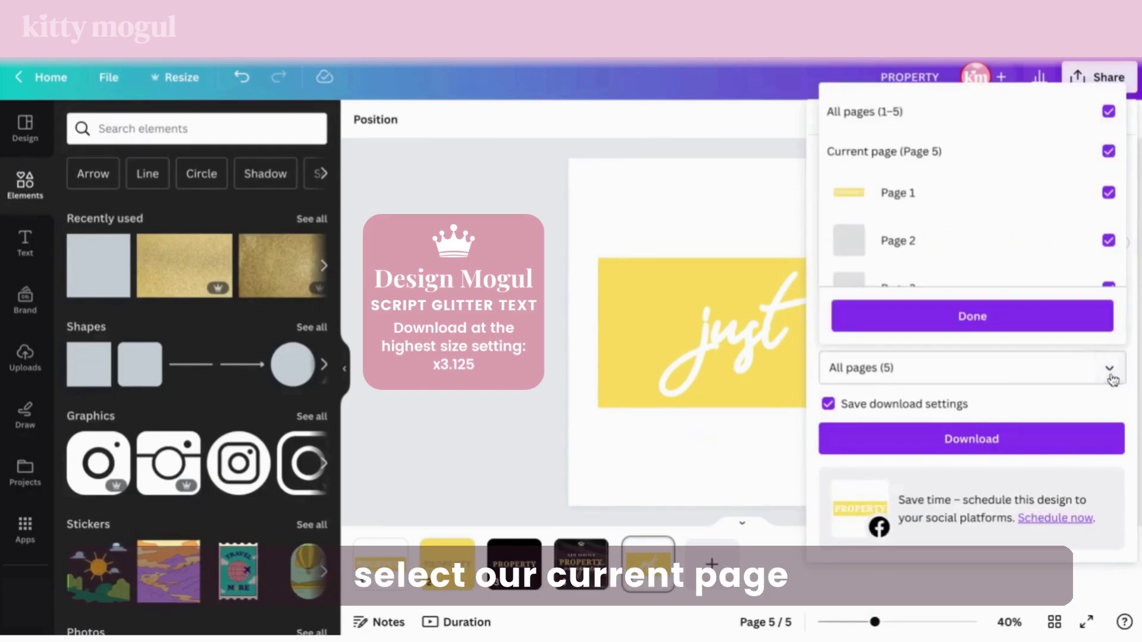
left_click(1109, 152)
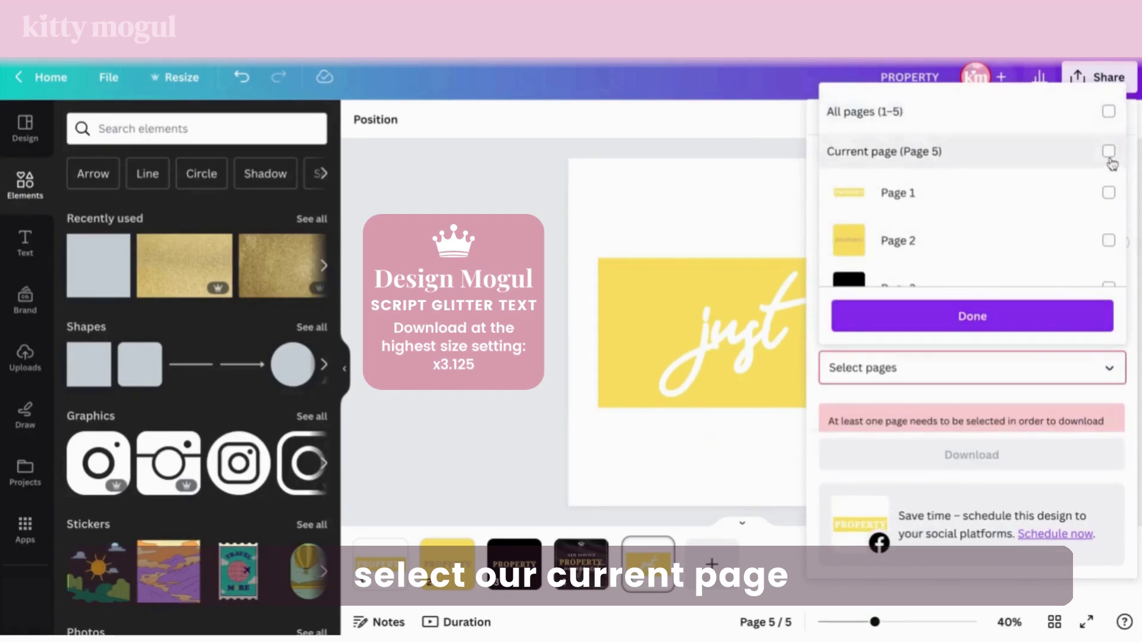
left_click(1110, 154)
left_click(1078, 317)
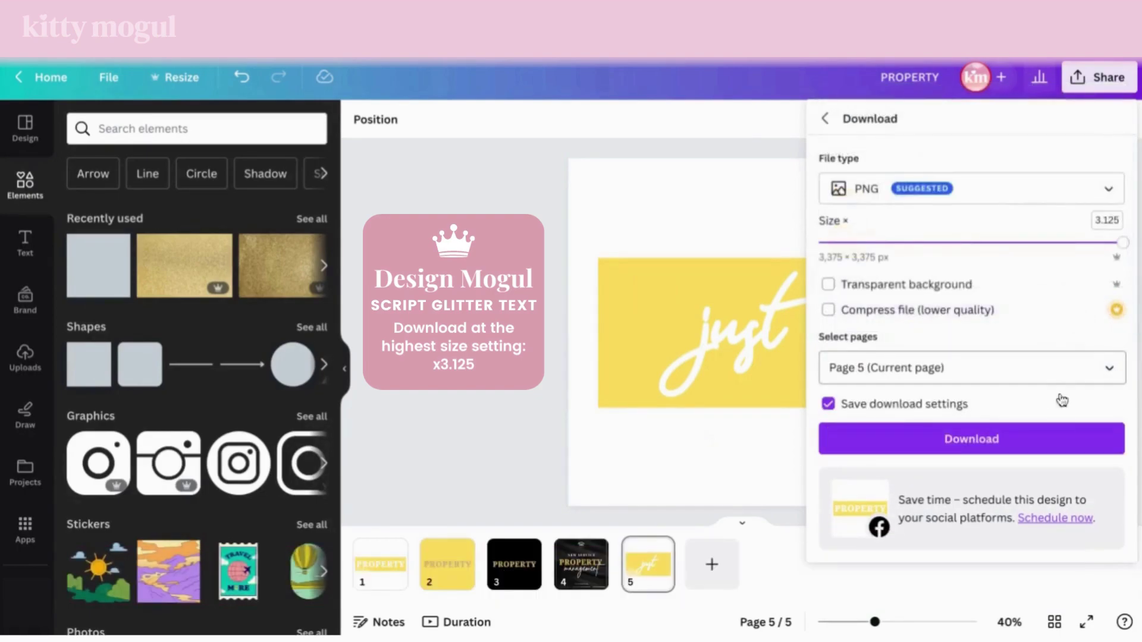
left_click(1055, 438)
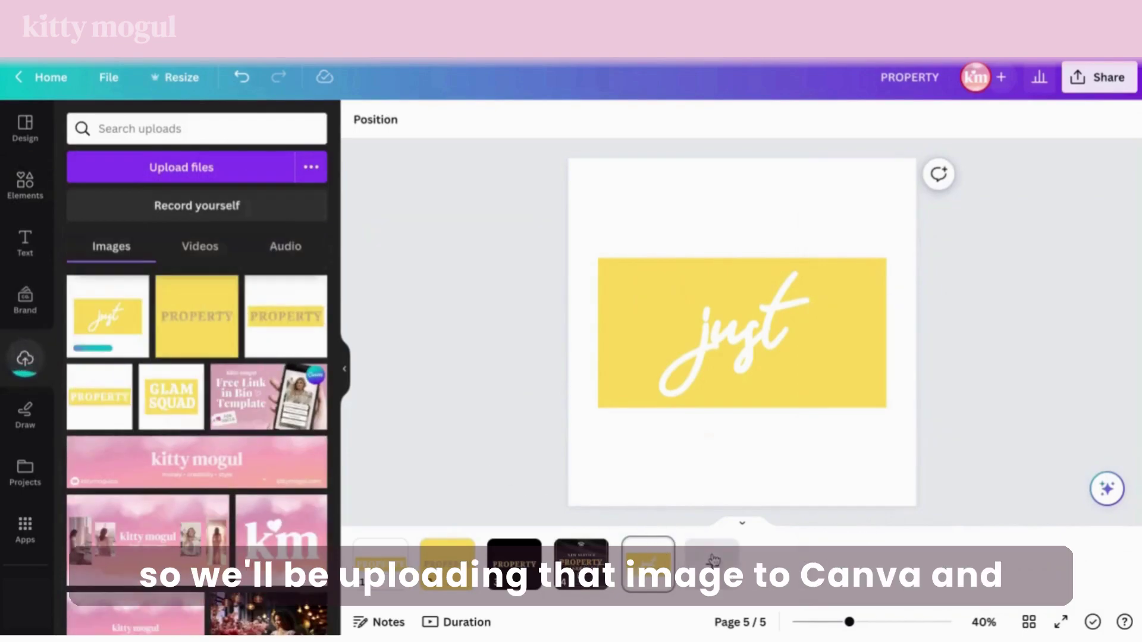
Step: Add a blank page 6 and place the uploaded white-on-yellow just image on it
left_click(712, 563)
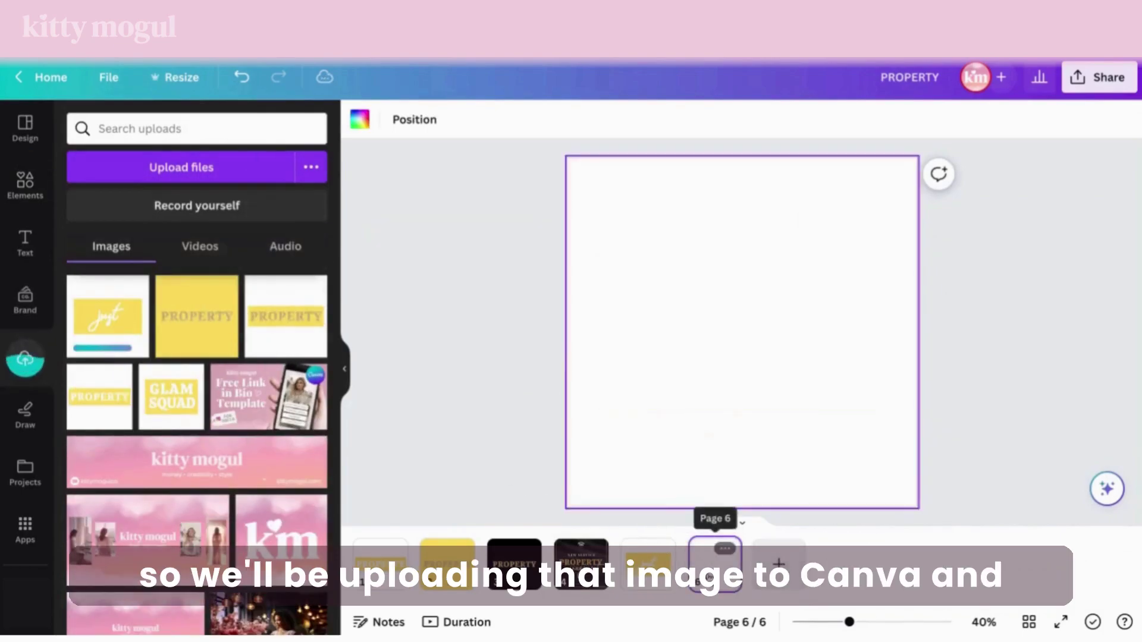
left_click(118, 320)
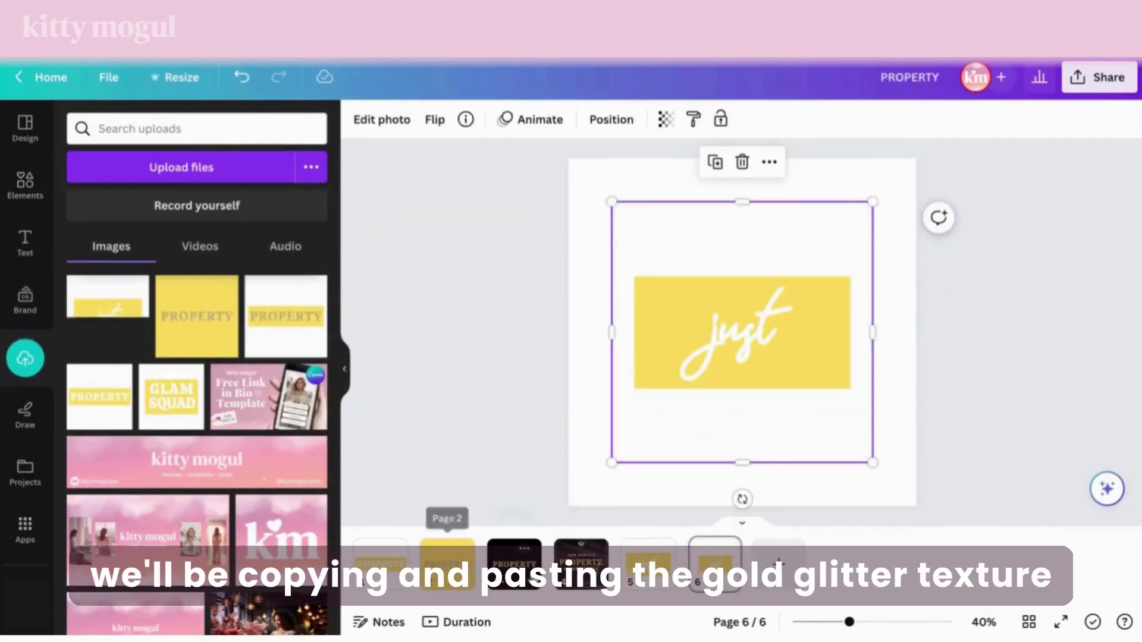
Step: Copy the gold glitter texture layer from page 2 and paste it on page 6 over the just image
left_click(447, 564)
left_click(708, 360)
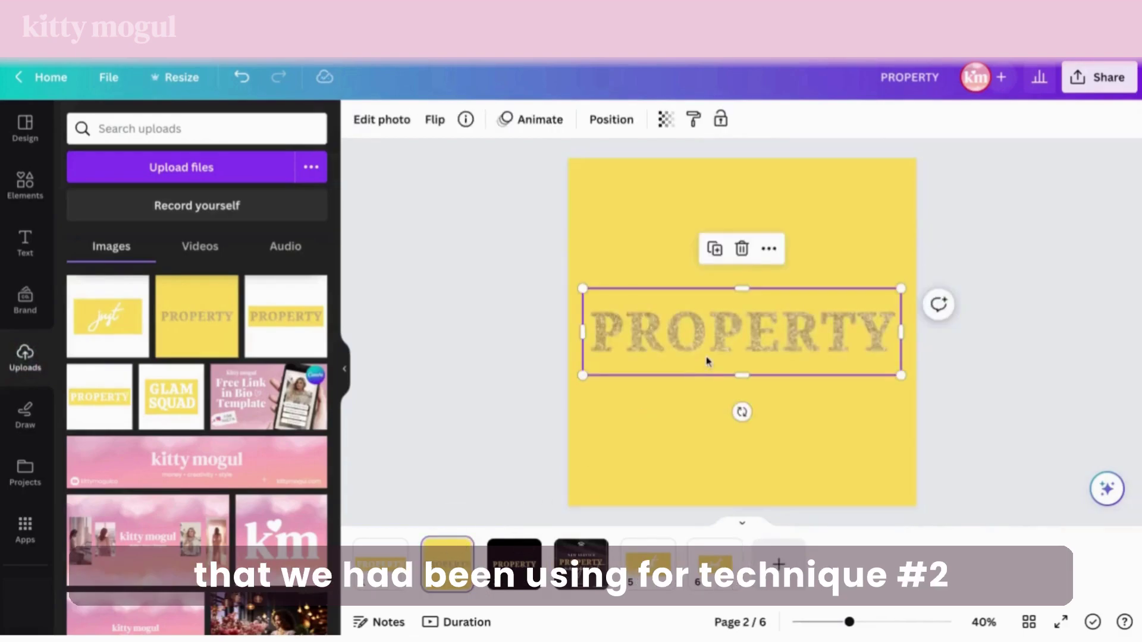
left_click(612, 121)
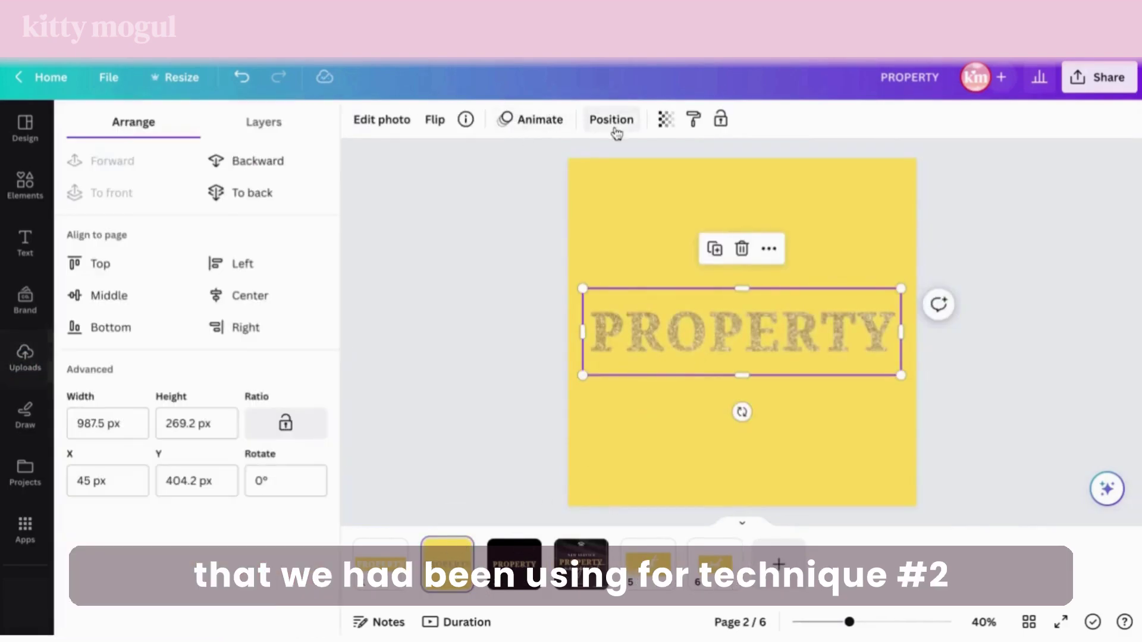
left_click(310, 121)
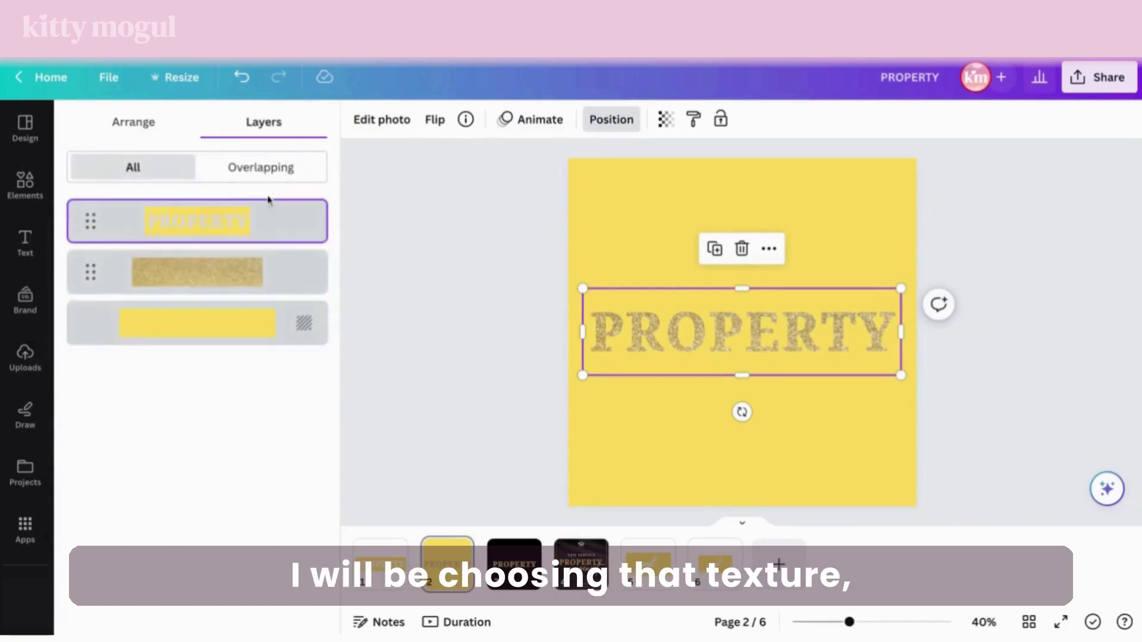
left_click(258, 281)
key("ctrl+c")
left_click(714, 550)
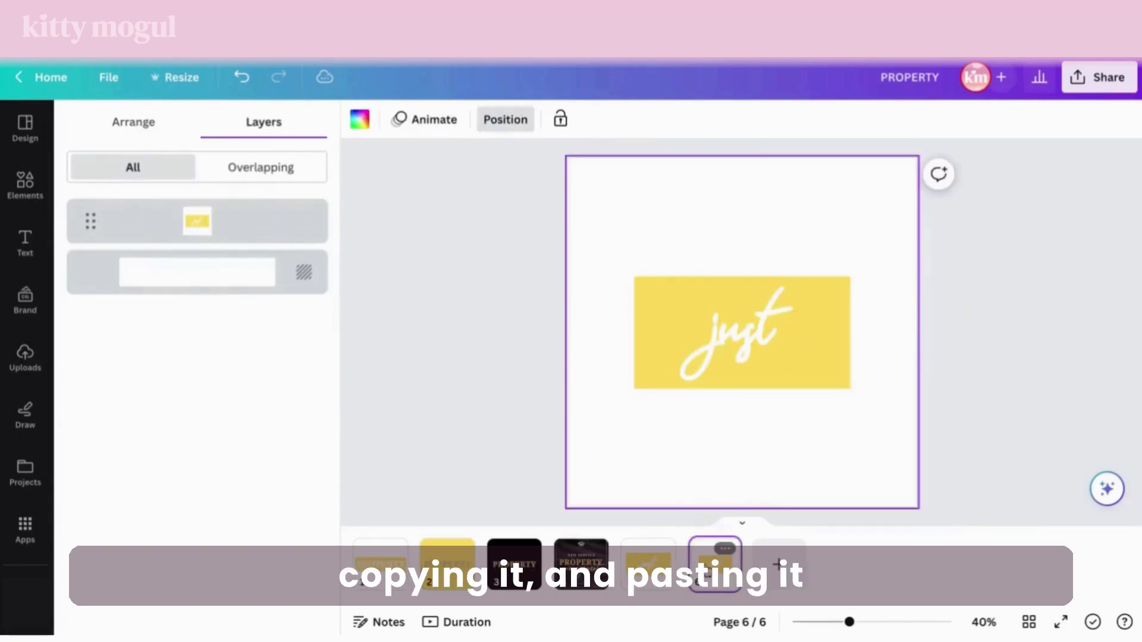
key("ctrl+v")
left_click_drag(741, 365, 742, 383)
Step: Crop the excess white margins above and below the yellow rectangle in the just image, and enlarge the image
left_click(704, 288)
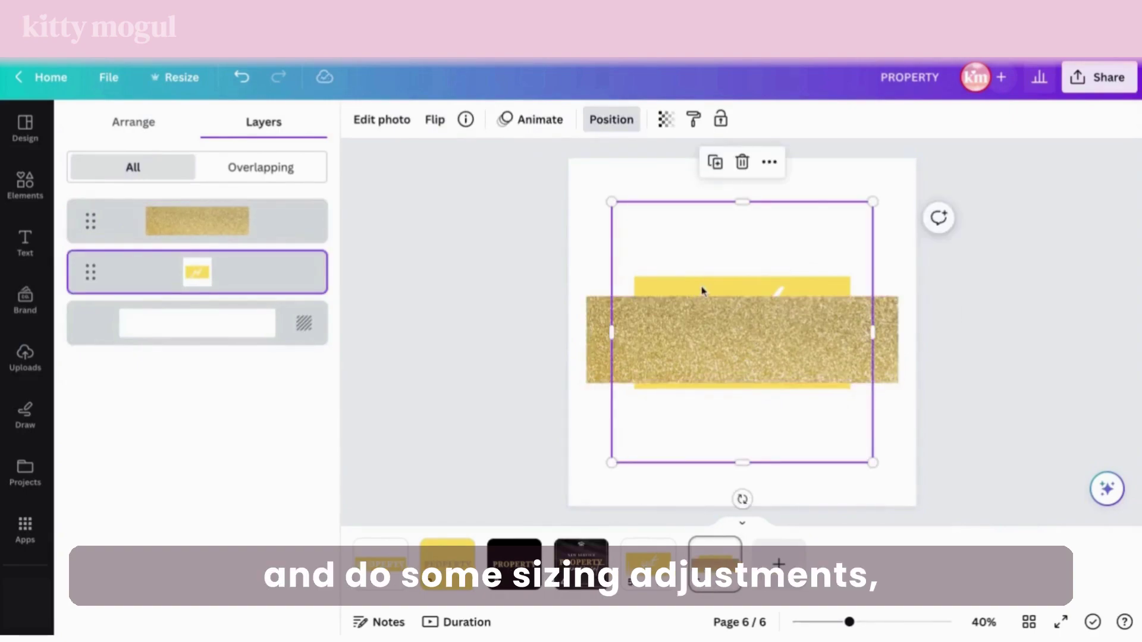
left_click_drag(742, 464, 742, 410)
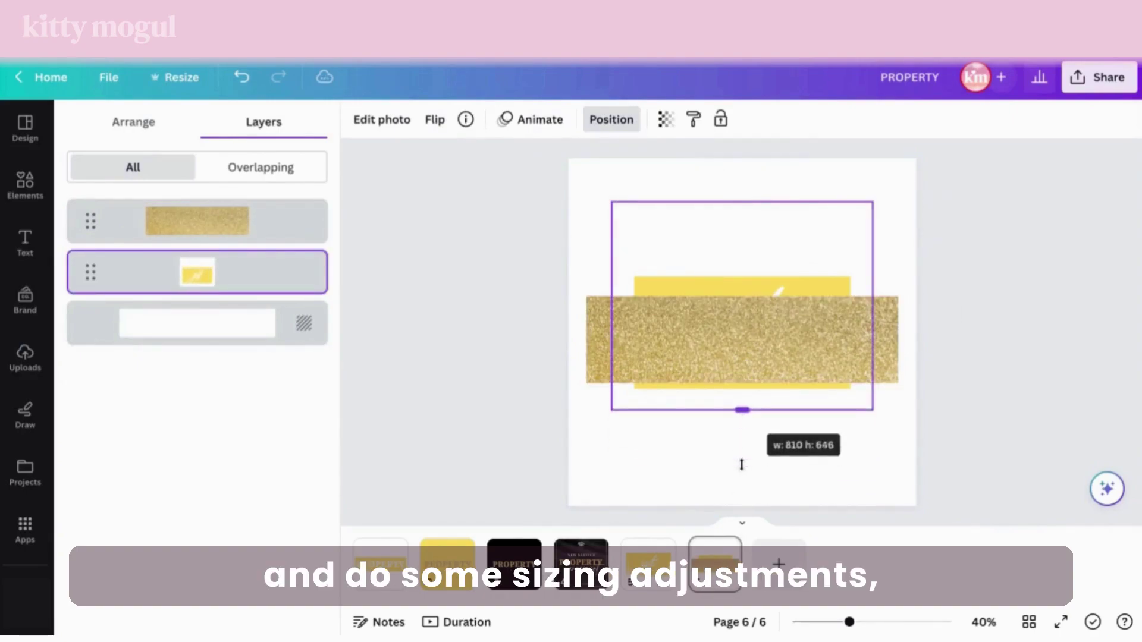
left_click_drag(741, 200, 742, 260)
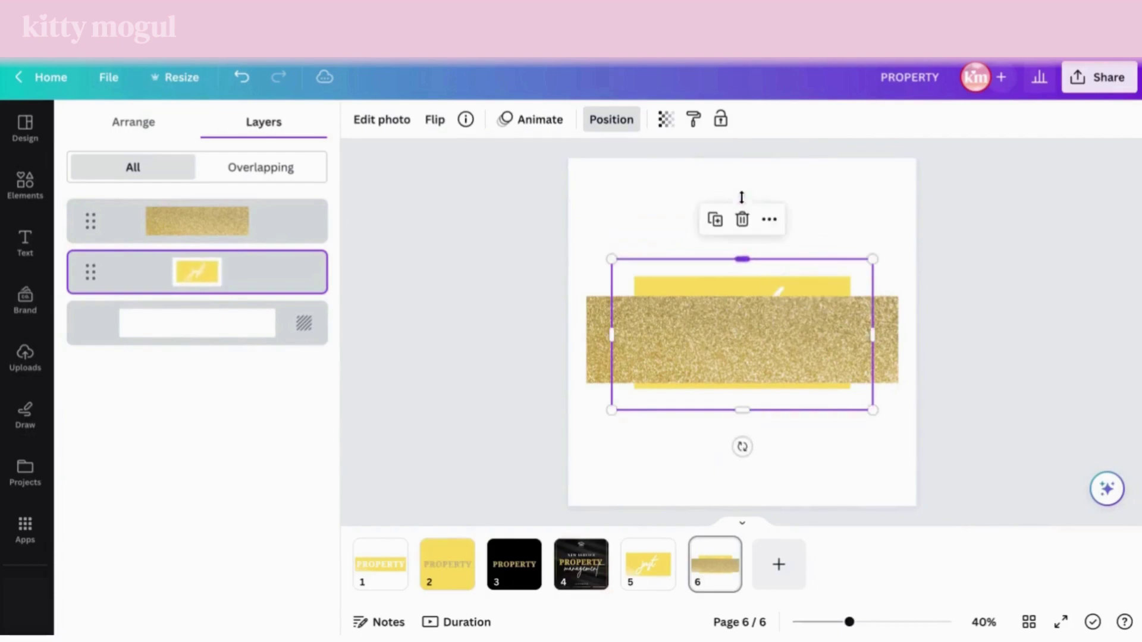
left_click_drag(870, 264, 823, 262)
Step: Move the glitter texture behind the just image and resize it slightly smaller than the yellow rectangle on all sides
left_click(736, 292)
key("ctrl+[")
left_click_drag(737, 295, 737, 268)
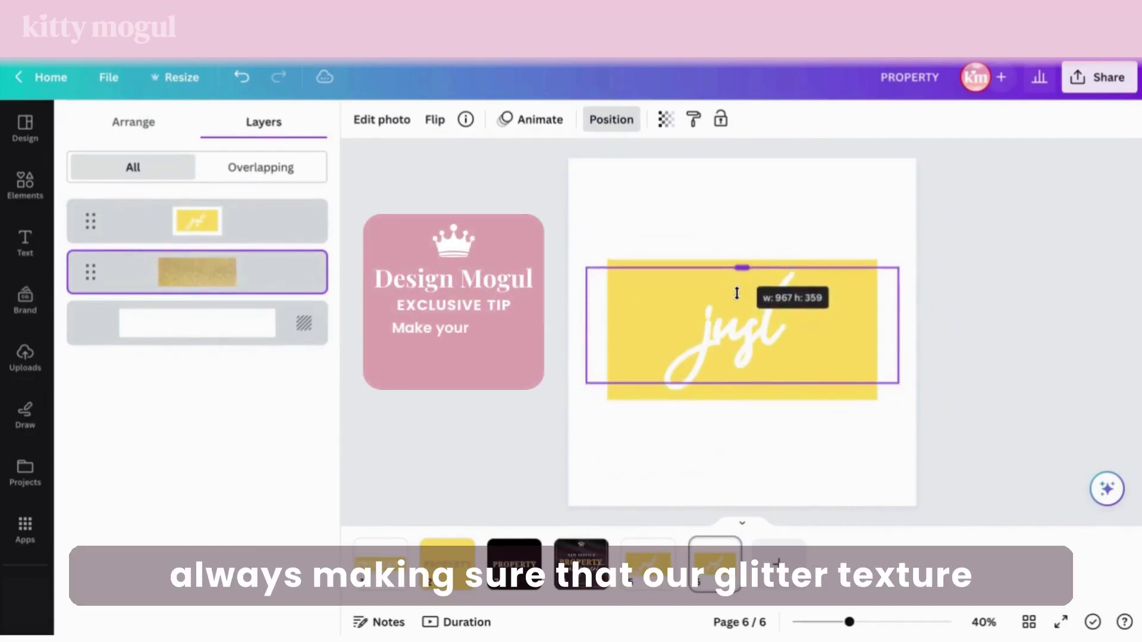
left_click_drag(738, 374, 736, 381)
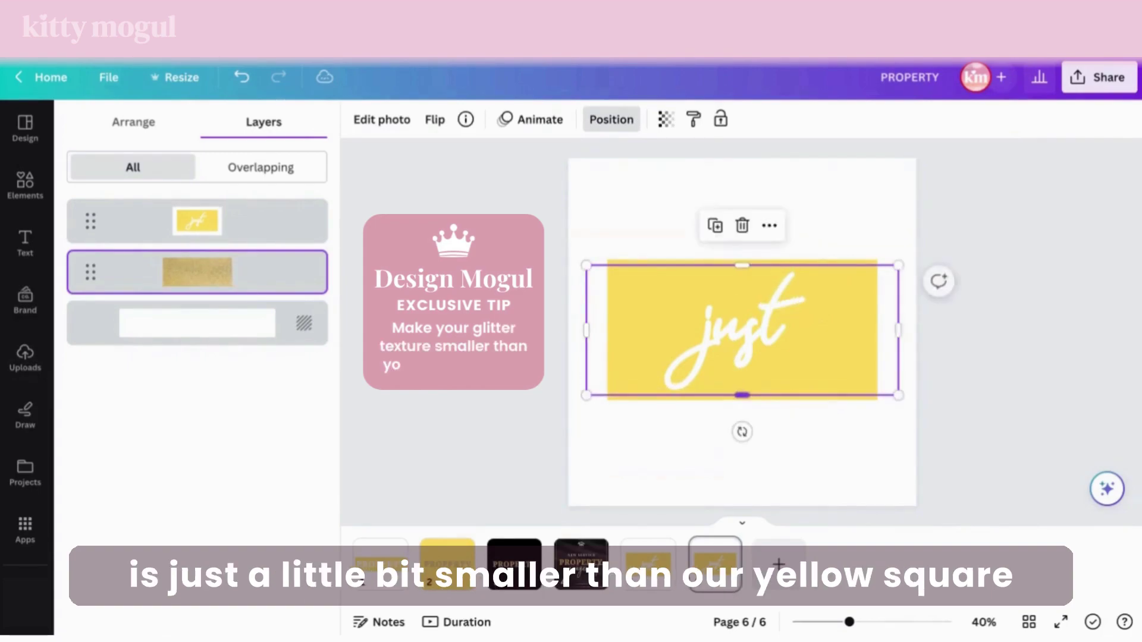
left_click_drag(896, 332, 870, 331)
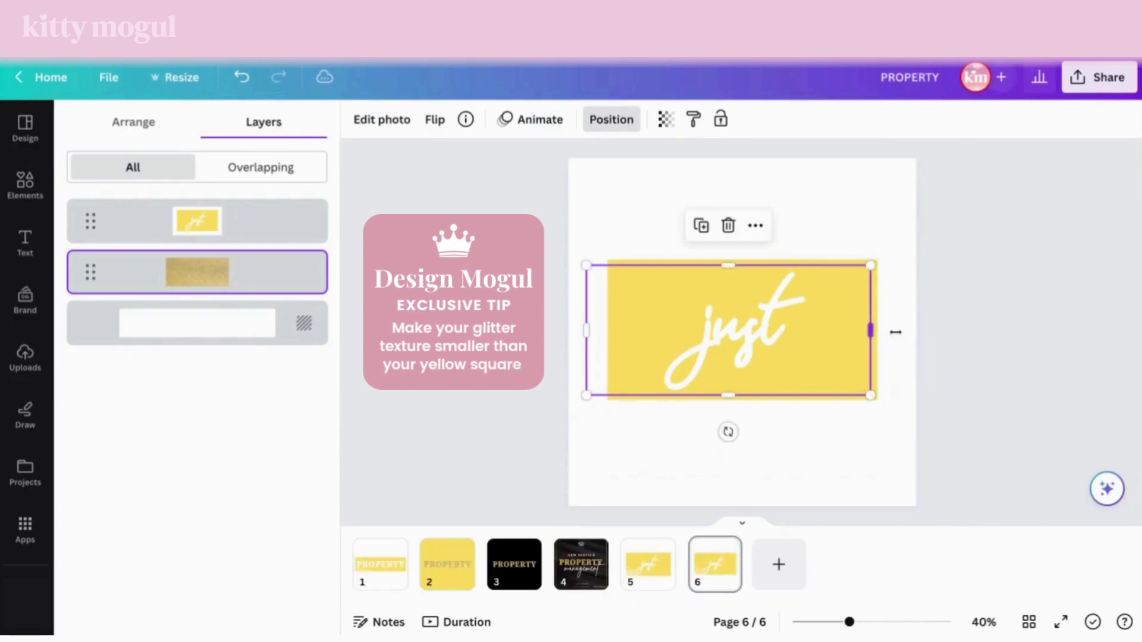
left_click_drag(588, 332, 615, 331)
Step: Apply the BG Remover to the just image so the glitter fills the lettering
left_click(588, 268)
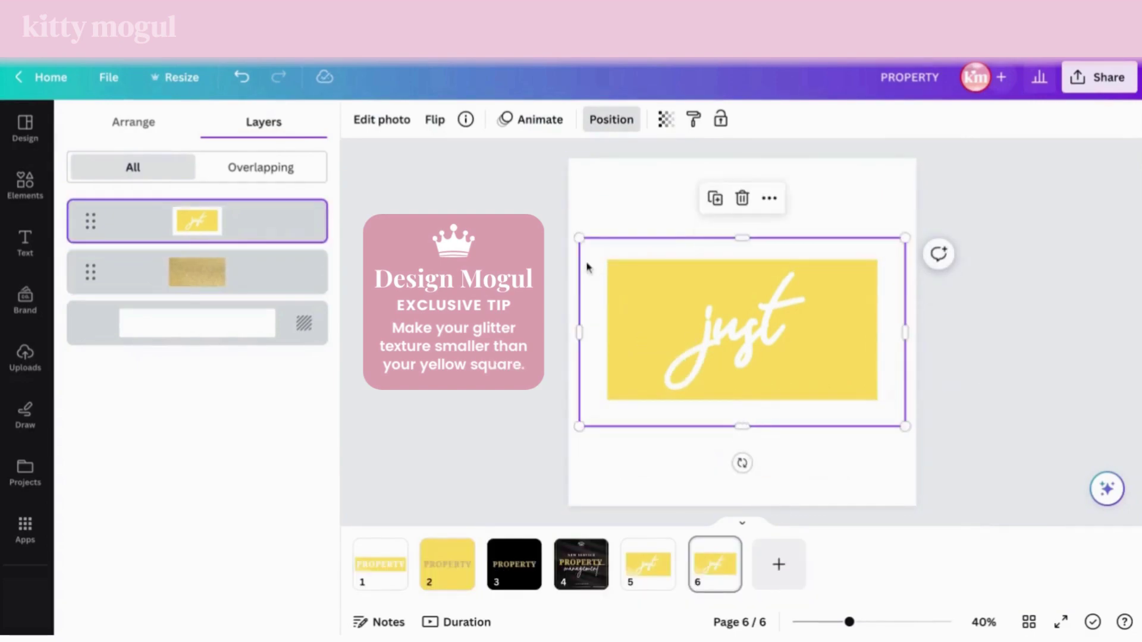
left_click(385, 122)
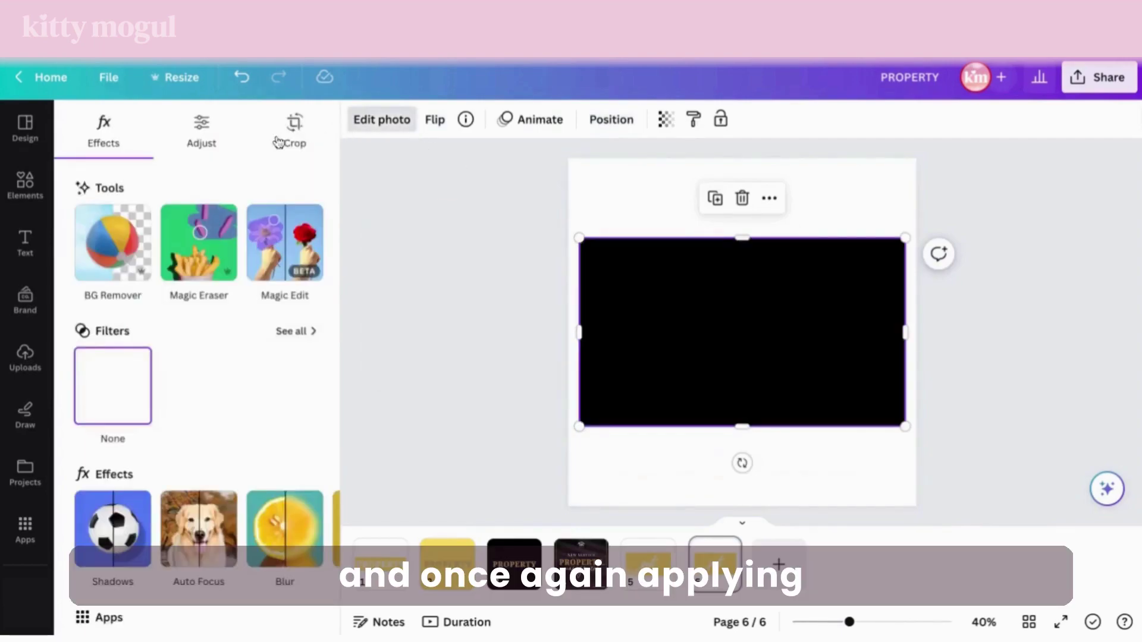
left_click(132, 249)
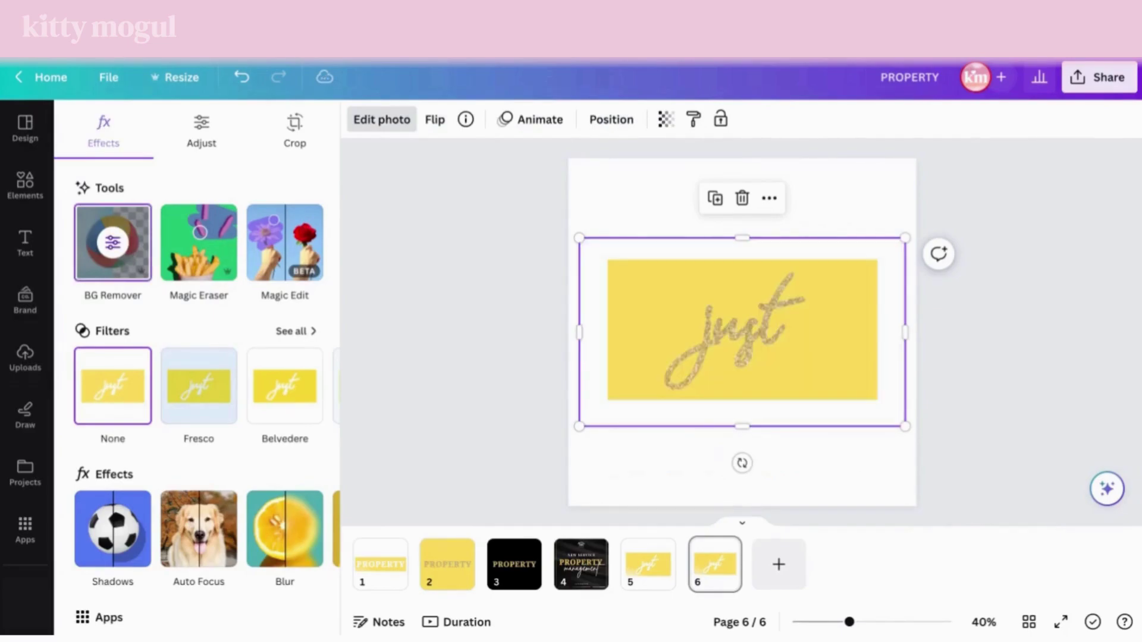
Step: Crop the just image on all four sides to slightly inside the yellow rectangle's edges
left_click_drag(580, 334, 615, 333)
left_click_drag(903, 334, 870, 334)
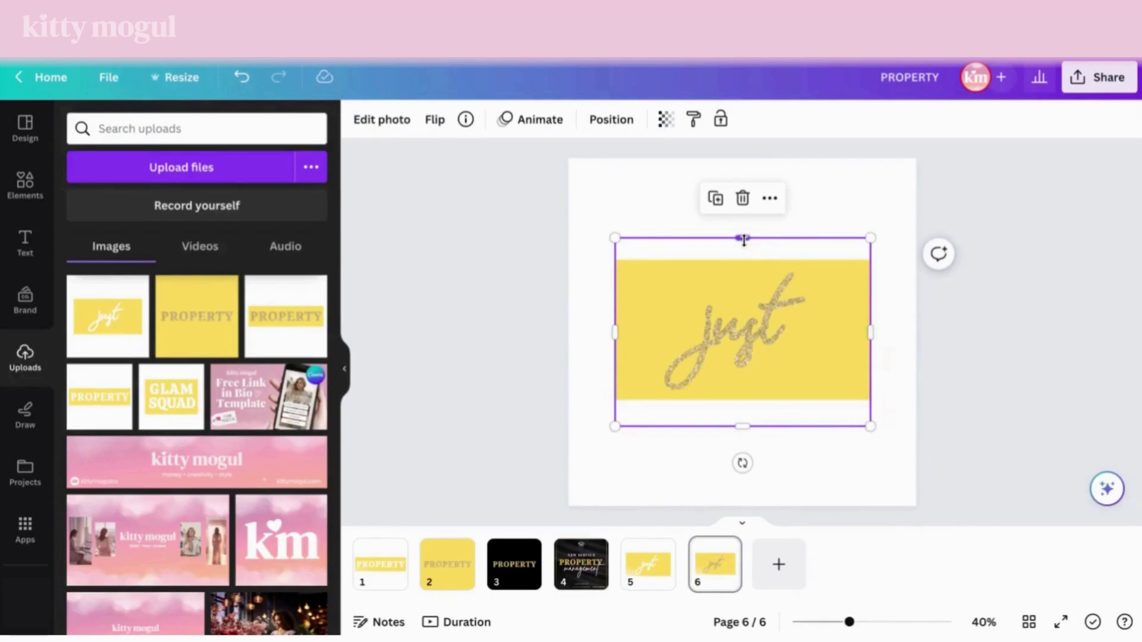
left_click_drag(743, 239, 743, 266)
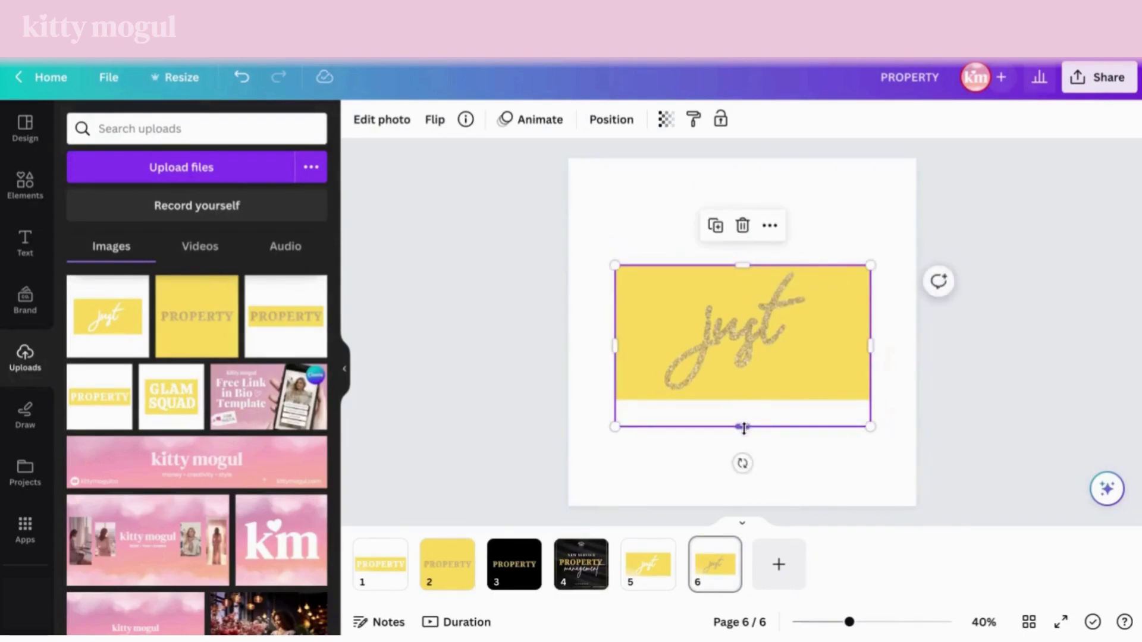
left_click_drag(744, 427, 743, 395)
Step: Set the background color of page 6 to the document's yellow
left_click(714, 420)
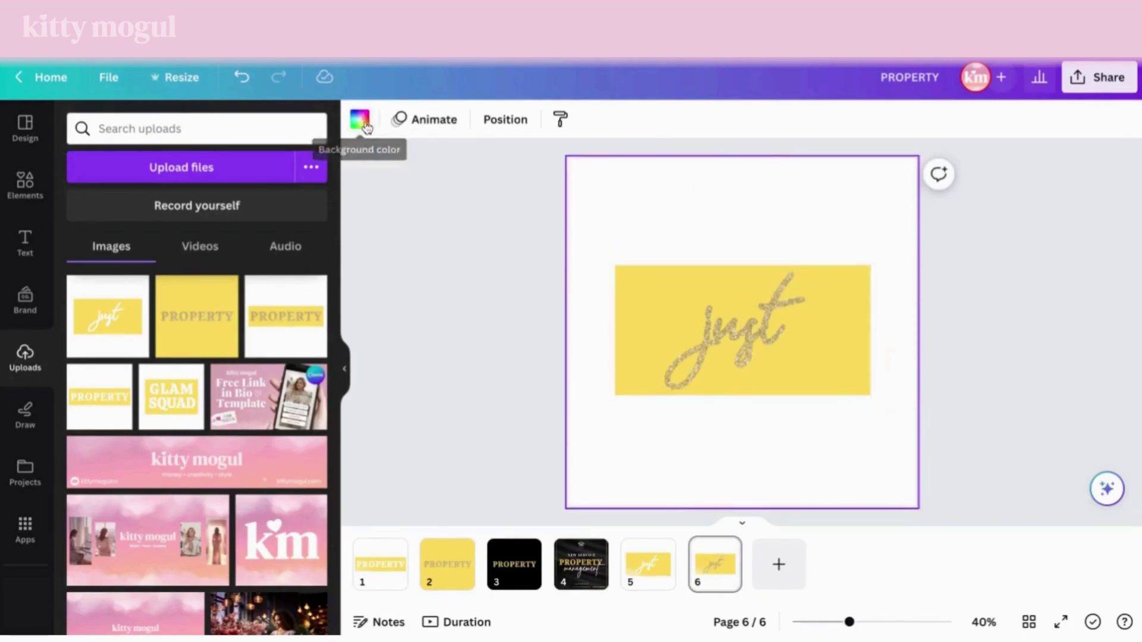
left_click(364, 125)
left_click(224, 225)
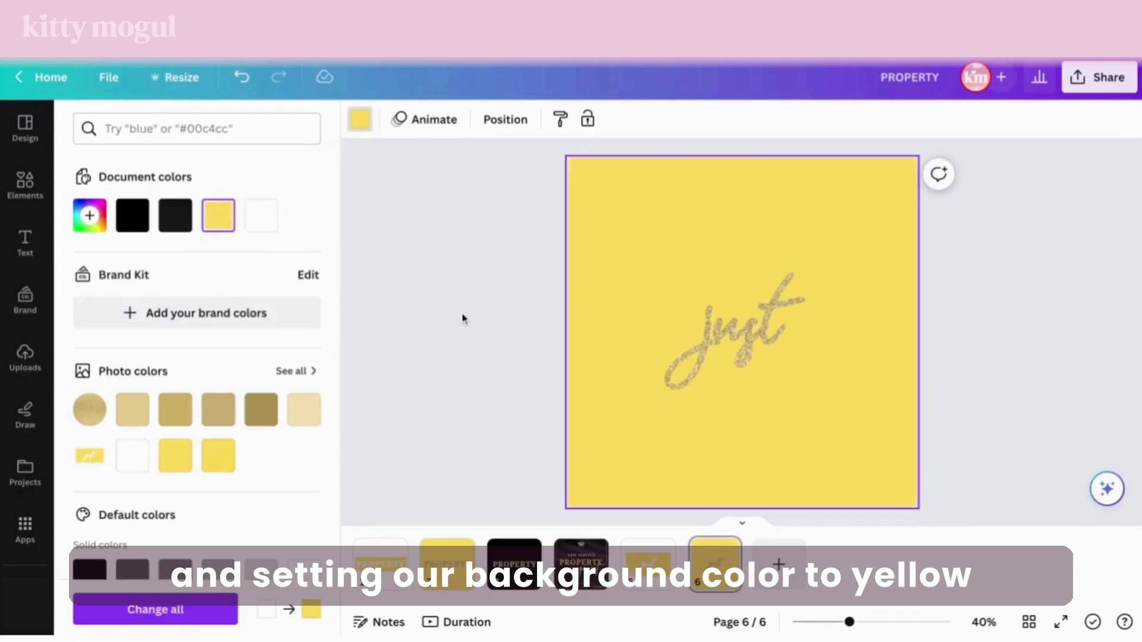
left_click(467, 327)
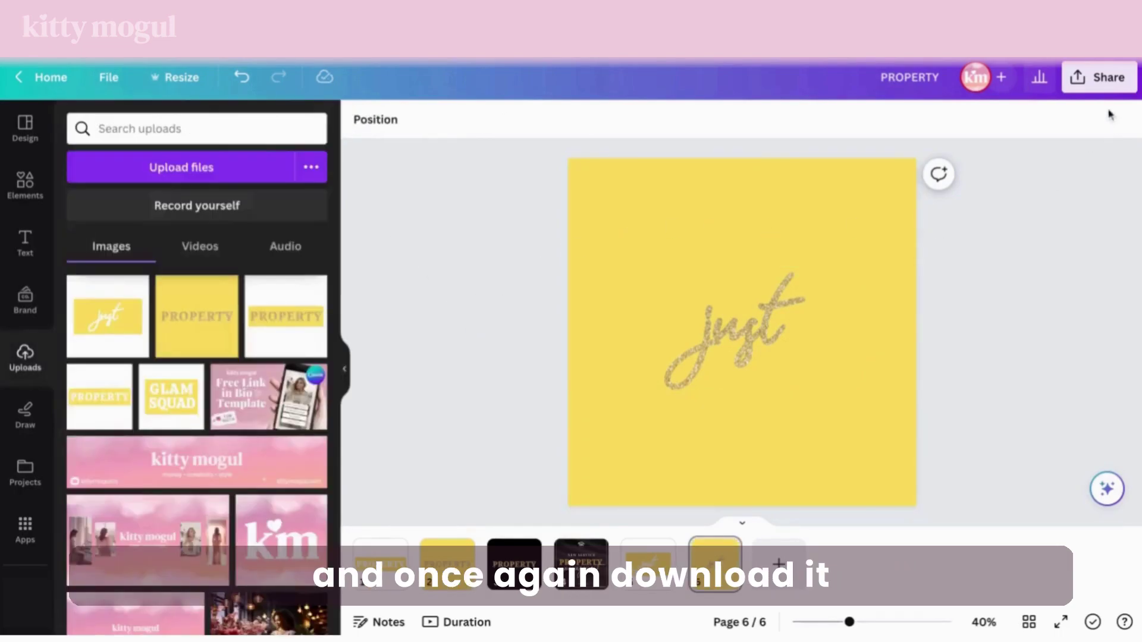
Step: Download only page 6 at the maximum size setting
left_click(1094, 83)
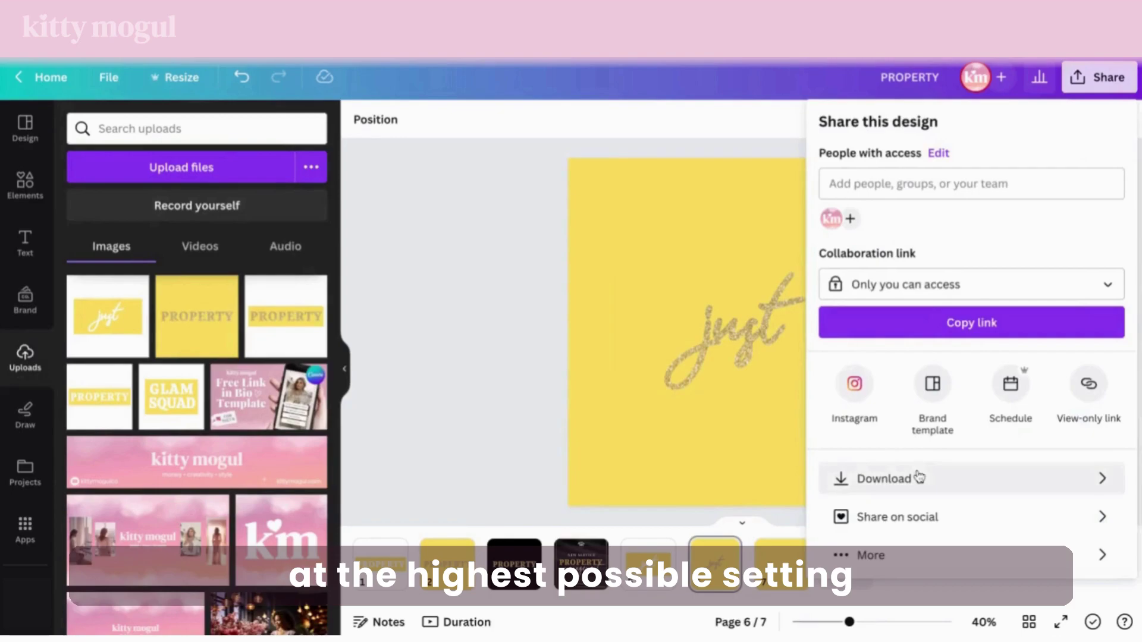
left_click(918, 479)
left_click(1011, 368)
left_click(1020, 387)
left_click(1016, 439)
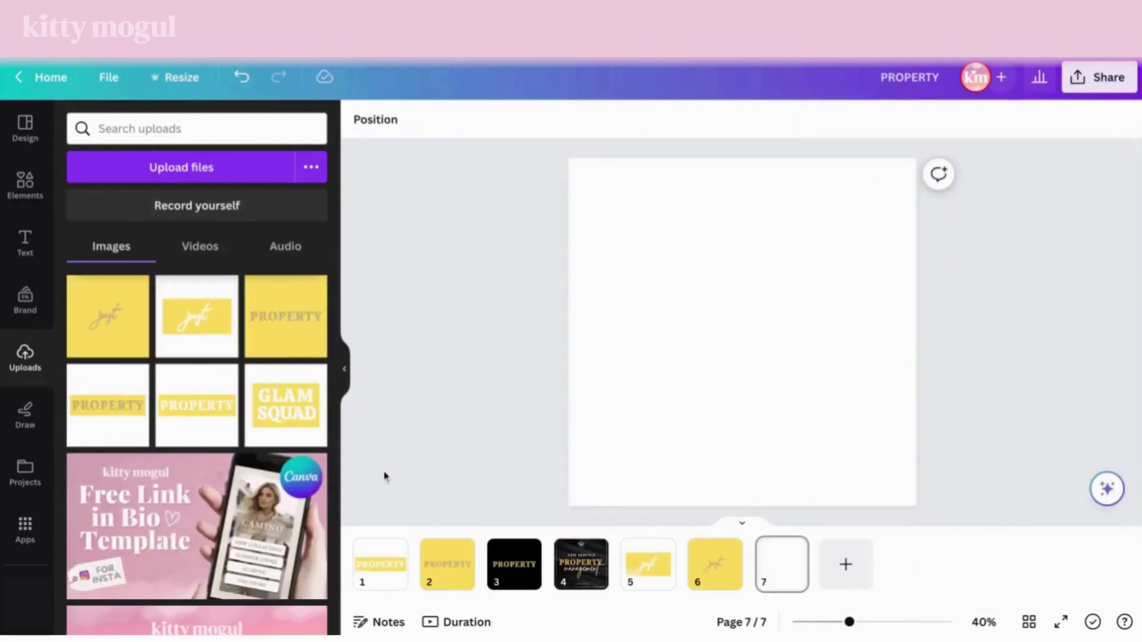
Step: Place the uploaded glitter just image on page 7, crop it close around the lettering, and enlarge it
left_click(119, 331)
mouse_move(612, 333)
left_mouse_down()
mouse_move(662, 334)
mouse_move(613, 333)
left_mouse_up()
left_click_drag(769, 459, 768, 395)
left_click_drag(870, 308, 807, 308)
left_click_drag(730, 203, 730, 272)
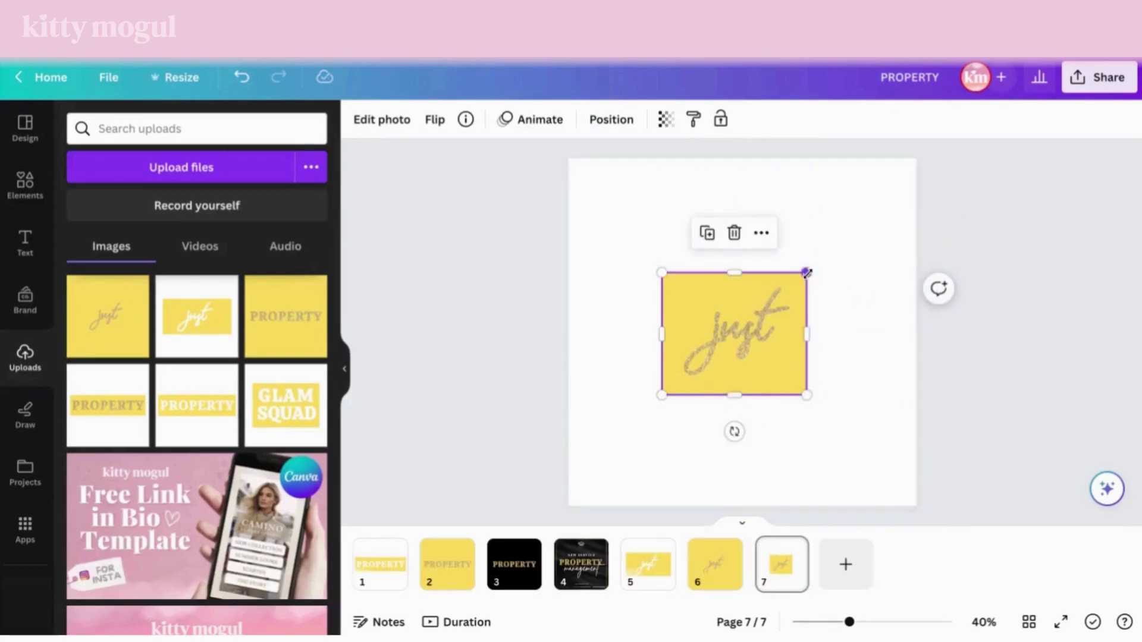
left_click_drag(806, 273, 778, 304)
Step: Set the background color of page 7 to black
left_click(891, 351)
left_click(359, 119)
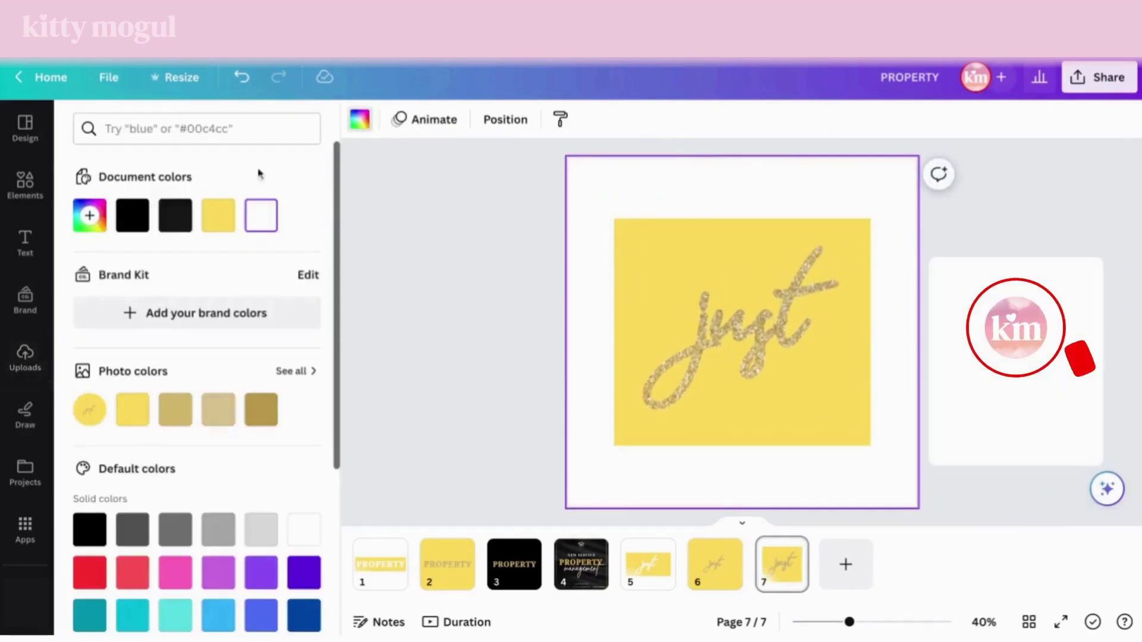
left_click(132, 215)
Step: Apply the BG Remover to the glitter just image to strip its yellow background
left_click(681, 357)
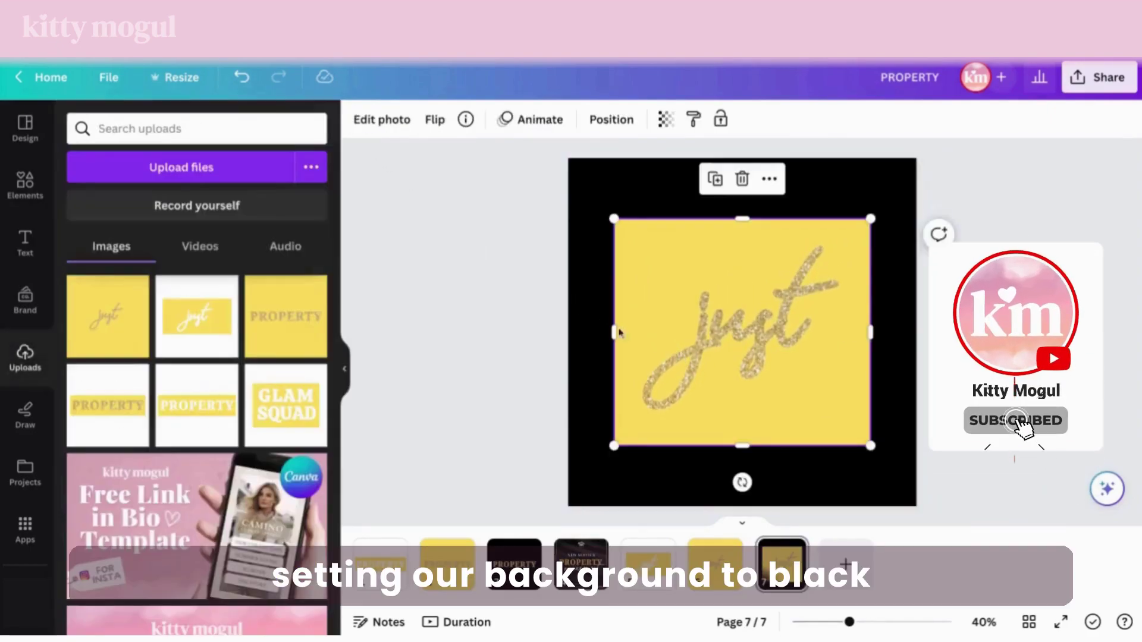
left_click(394, 130)
left_click(113, 241)
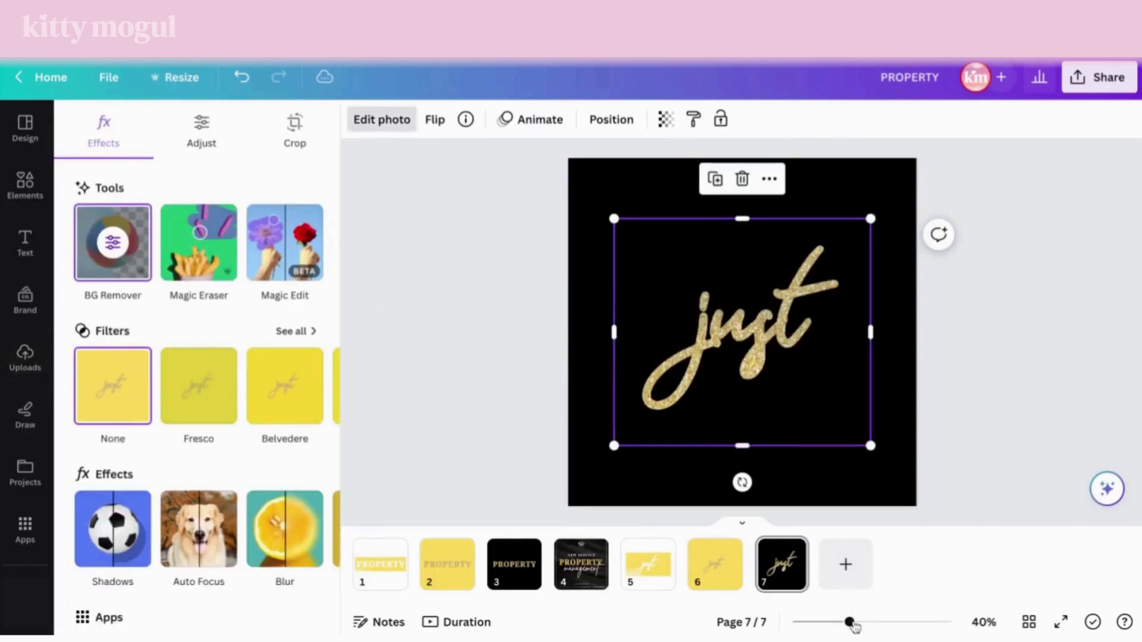
Step: Examine the yellow spot left inside the loop of the letter s and open the image's BG Remover settings
scroll(852, 625, "up", 10)
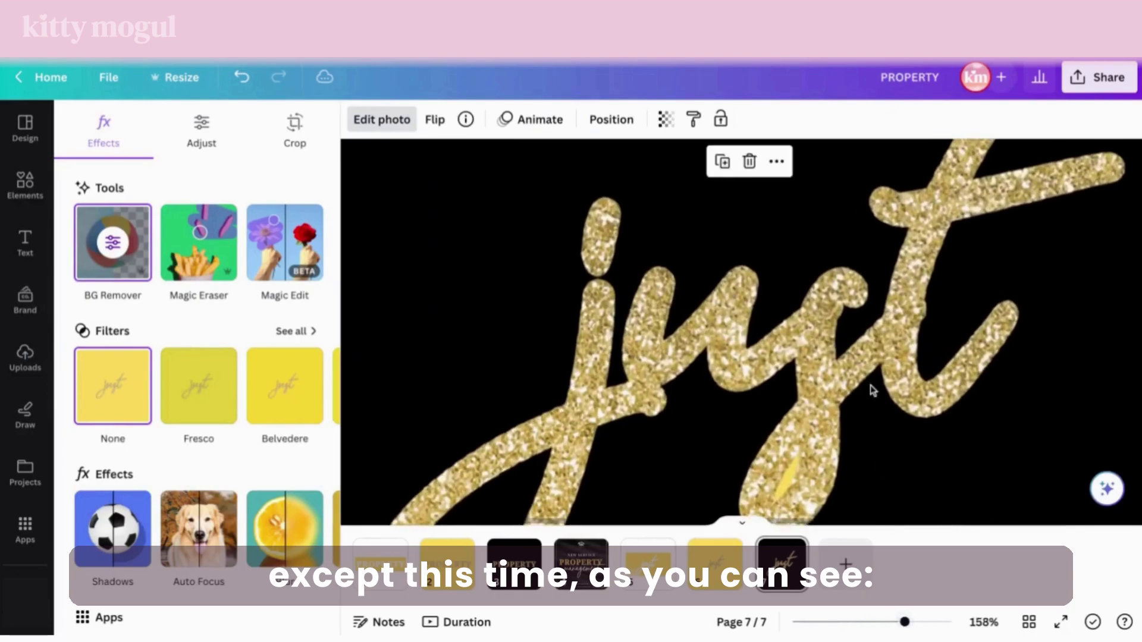
scroll(870, 384, "down", 2)
scroll(869, 385, "down", 2)
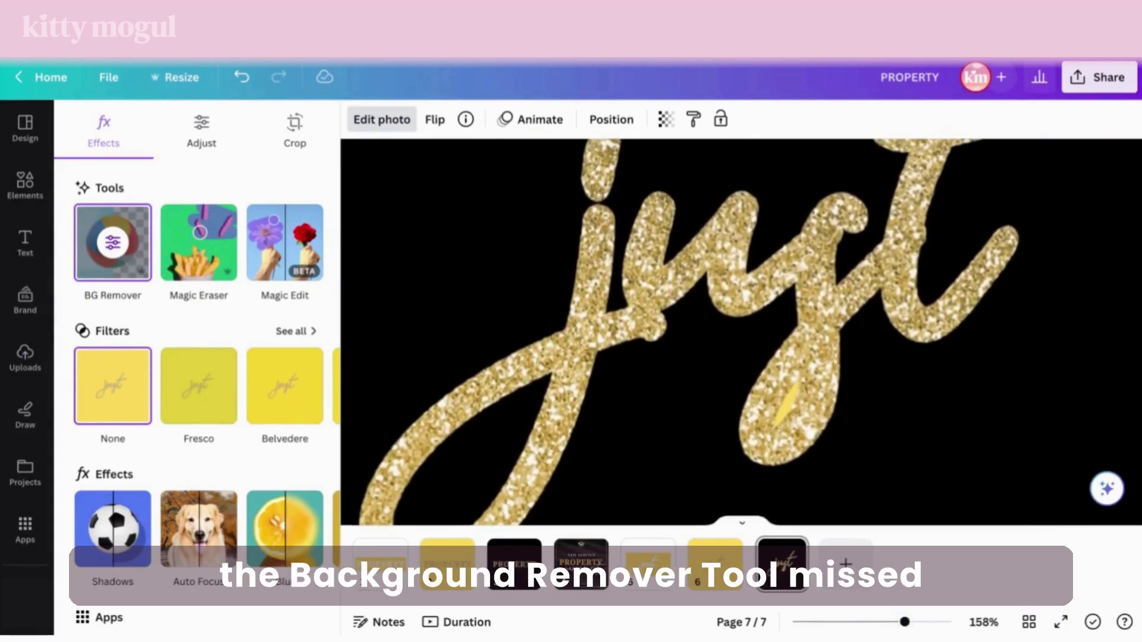
scroll(870, 384, "up", 2)
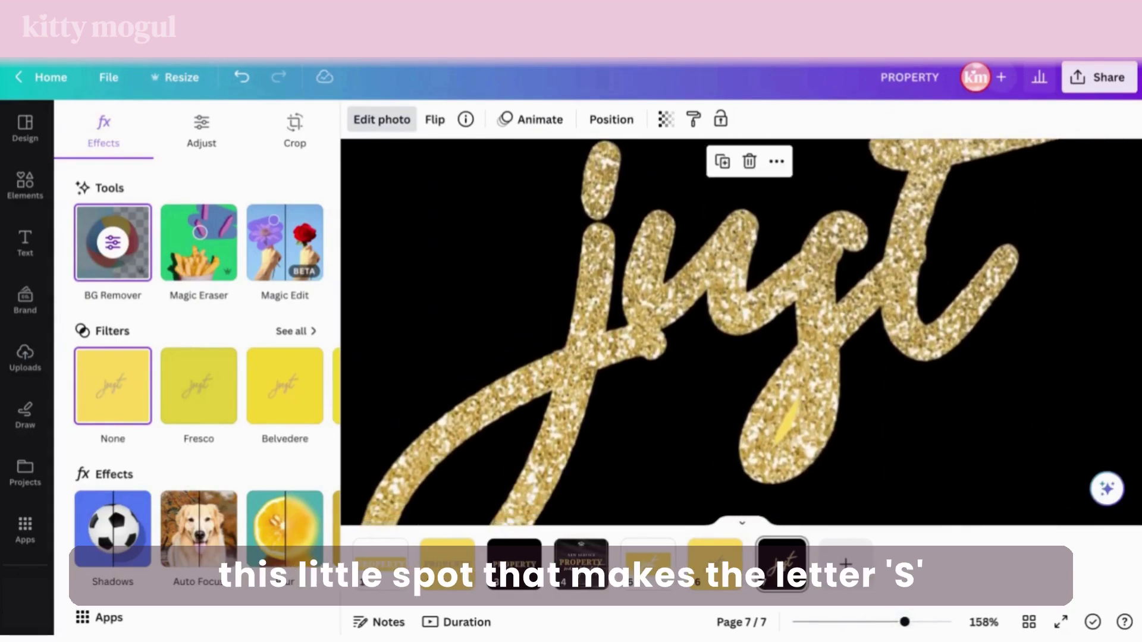
left_click(119, 250)
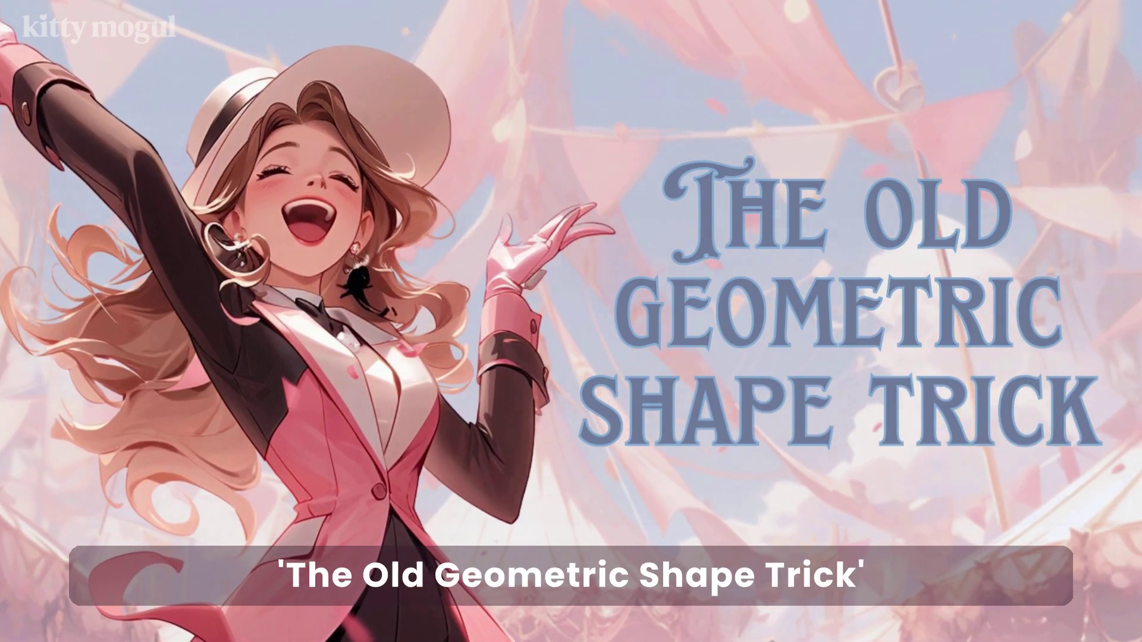
Step: Insert a circle shape, color it near-black from the document colors, and squeeze it into a narrow ellipse
left_click(28, 189)
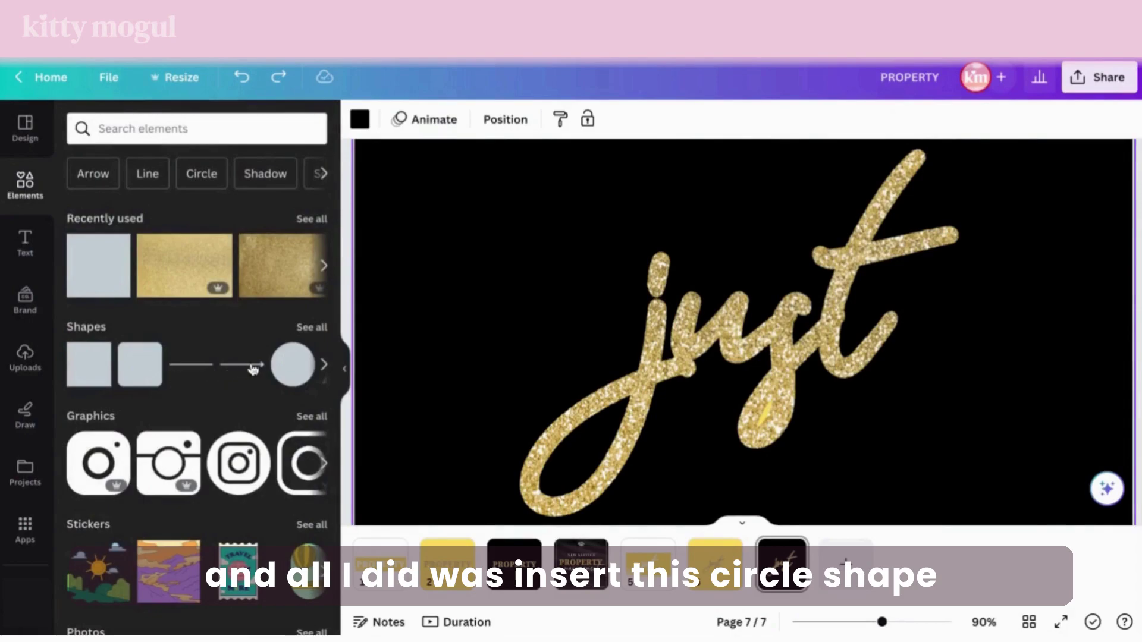
left_click(282, 366)
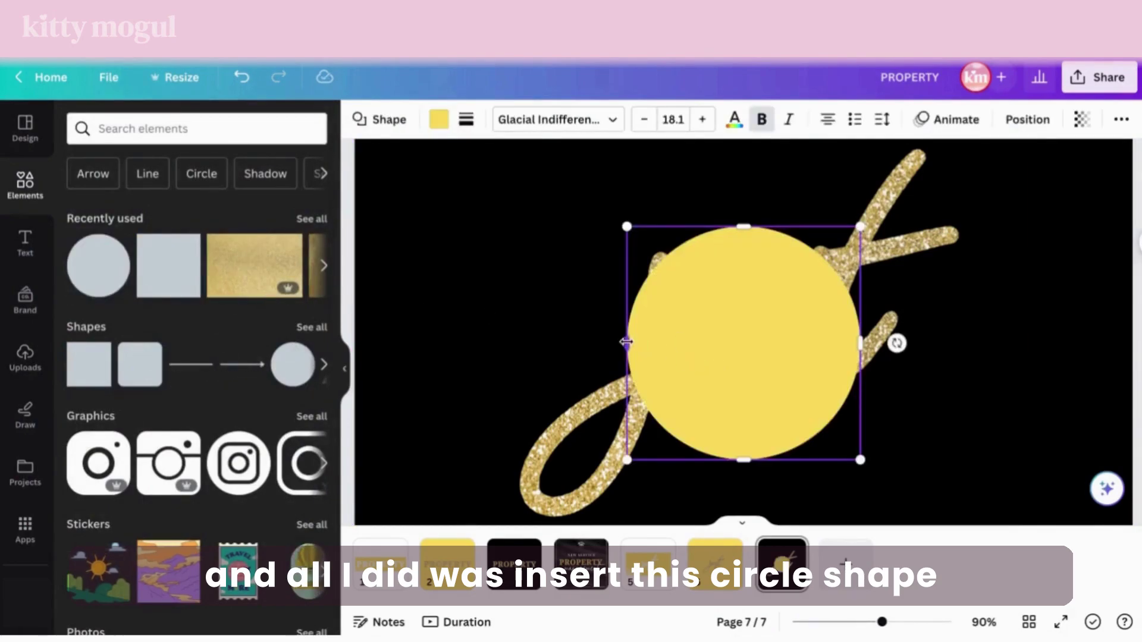
left_click_drag(626, 342, 765, 342)
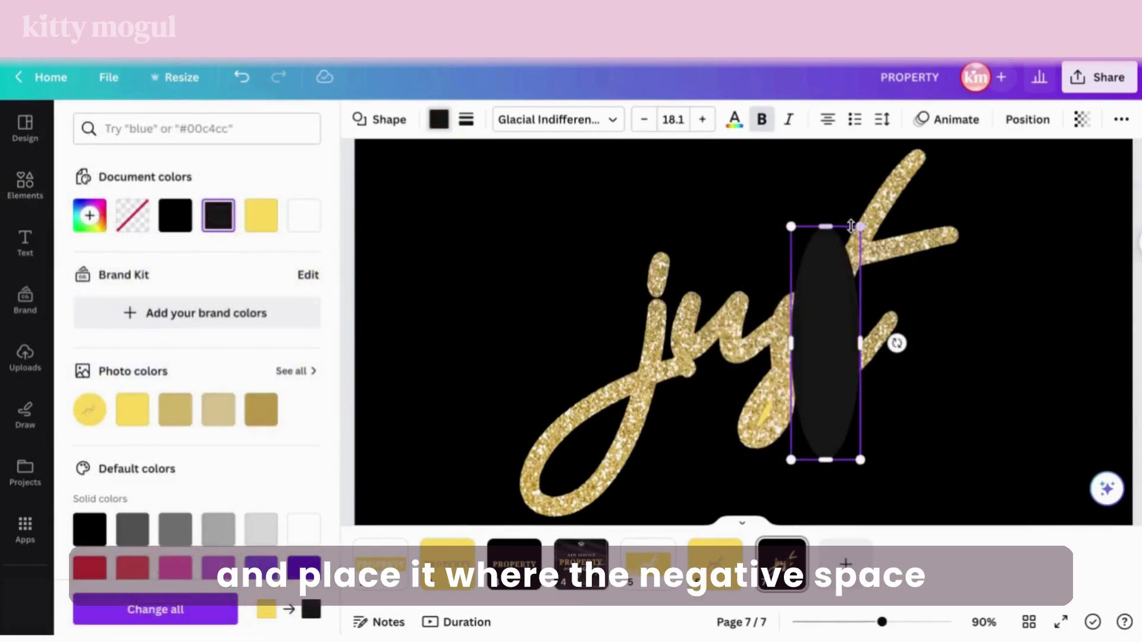
Step: Shrink and tilt the ellipse to about 19 by 54 so it covers the yellow spot in the s
left_click_drag(860, 227, 764, 418)
left_click(773, 404)
scroll(773, 410, "up", 5)
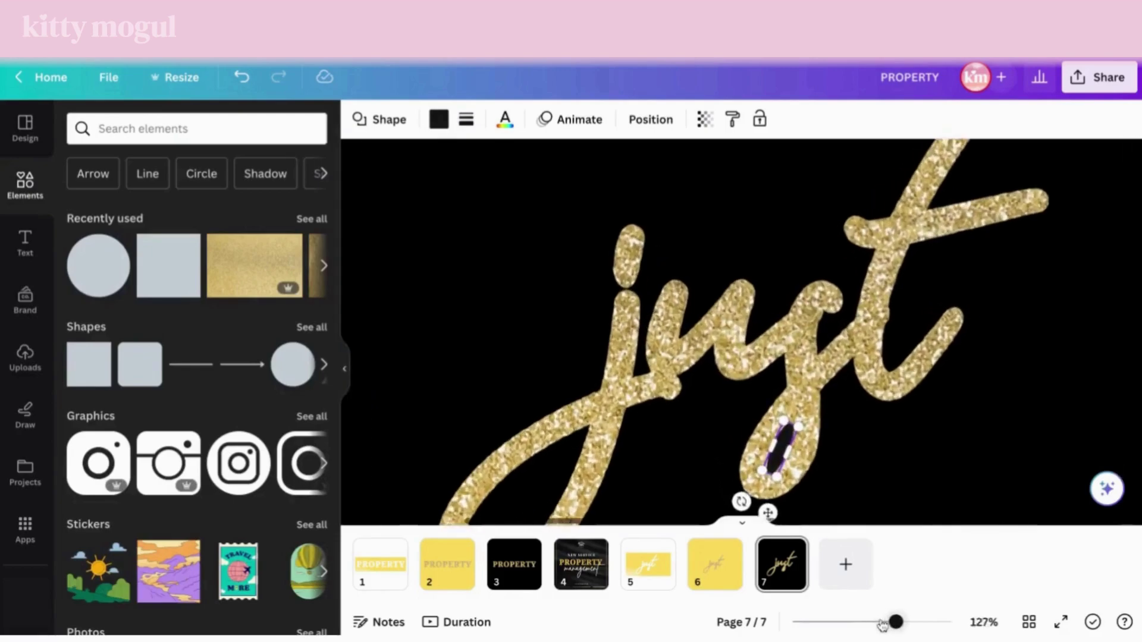
left_click_drag(801, 493, 801, 488)
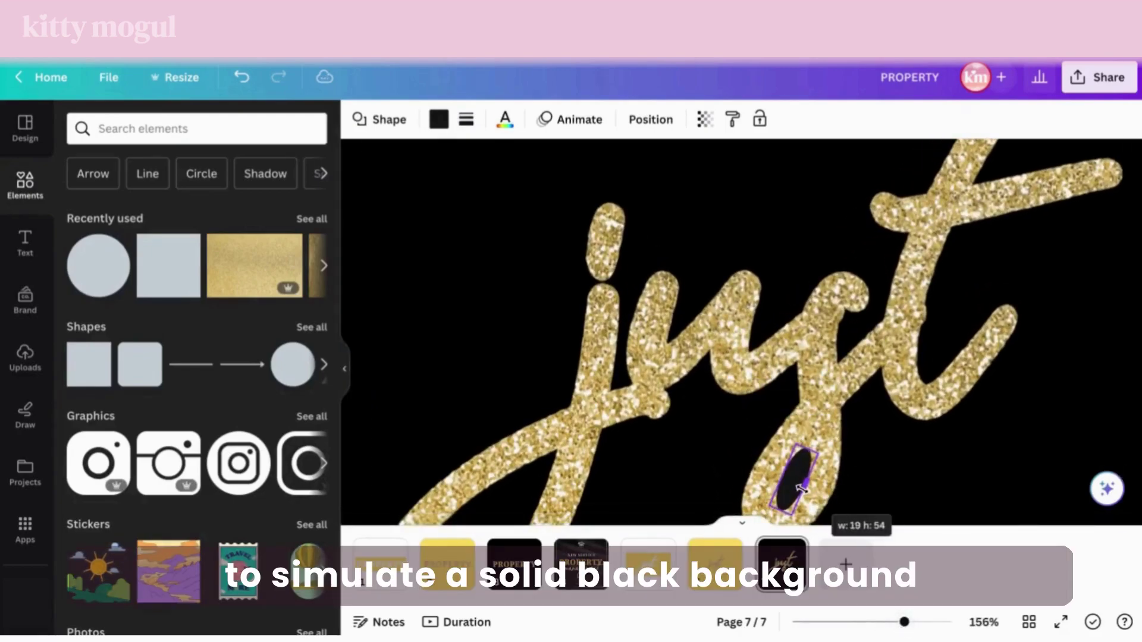
left_click(900, 454)
scroll(900, 454, "down", 8)
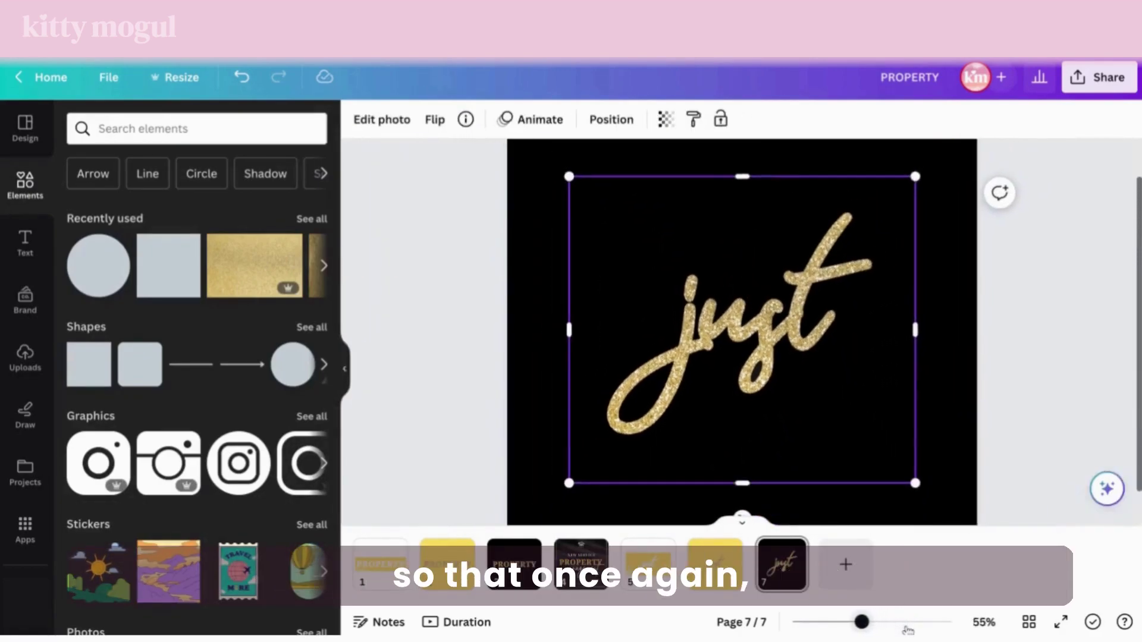
left_click(995, 422)
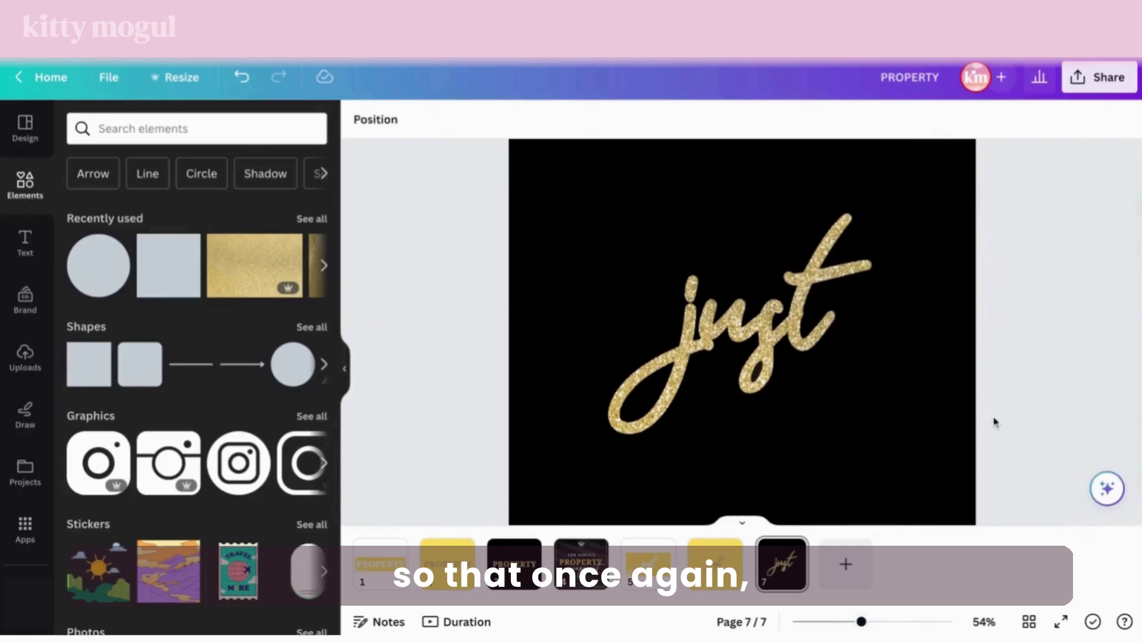
Step: Download the patched just design from page 7
left_click(1004, 388)
left_click(1121, 82)
left_click(884, 477)
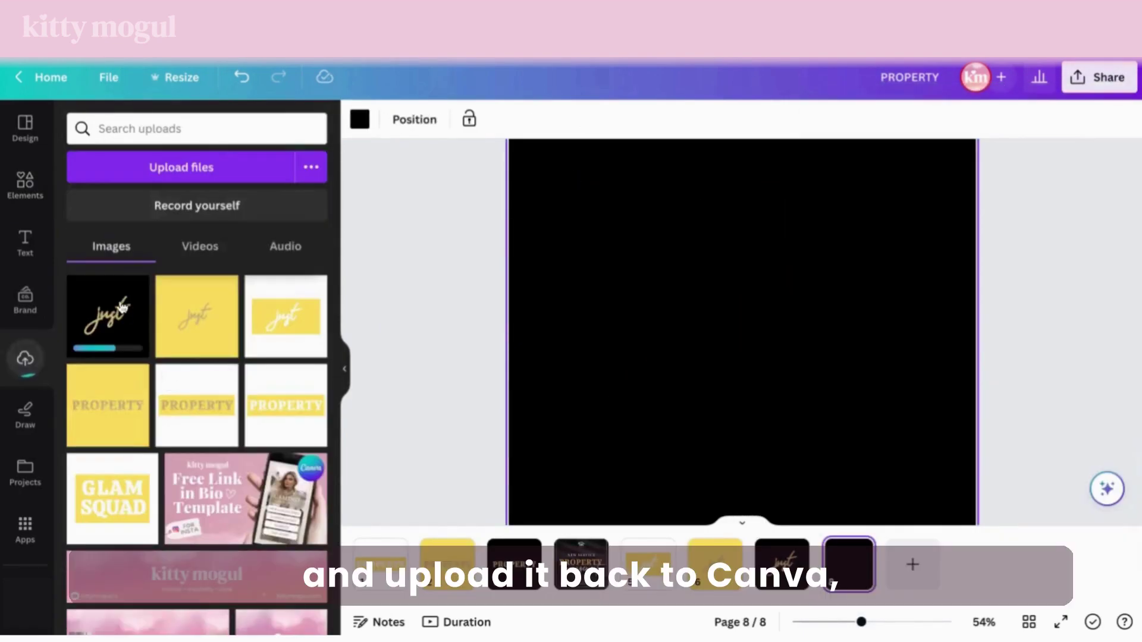
Step: Place the uploaded black just image on page 8, then crop, enlarge and center it around the lettering
left_click(122, 306)
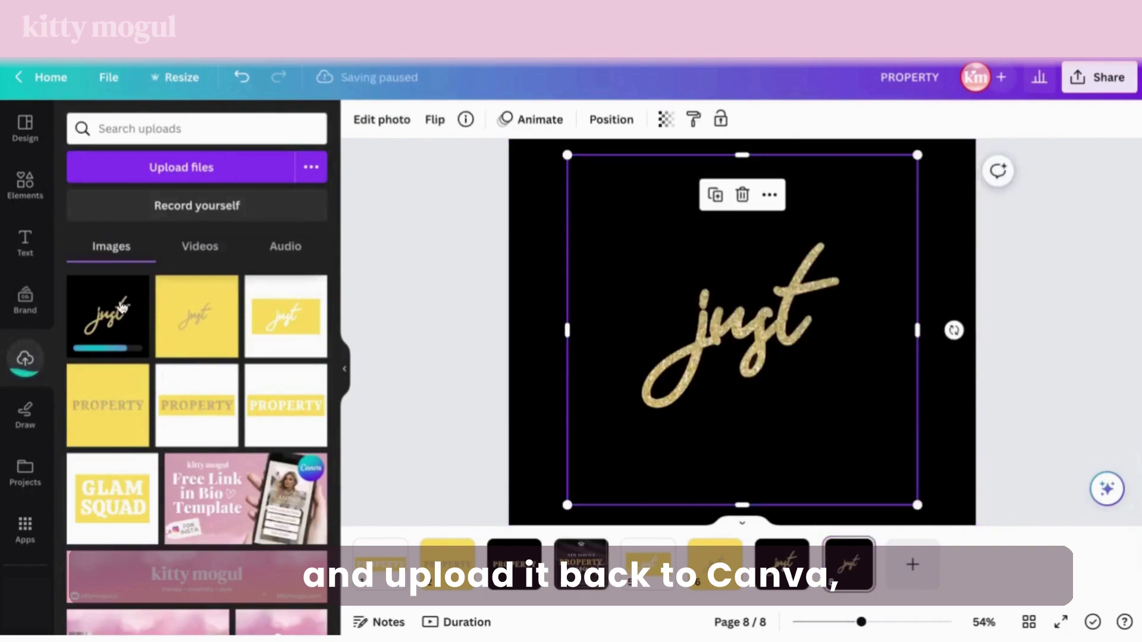
left_click_drag(877, 258, 849, 289)
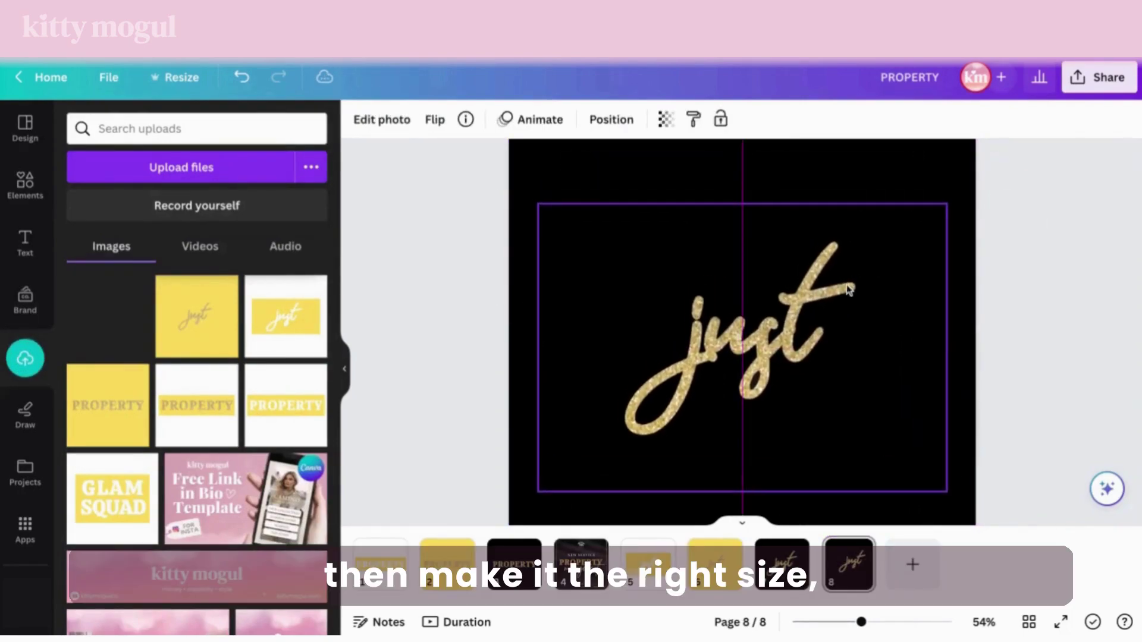
Step: Remove page 8's black background color and apply the BG Remover to the black just image
left_click(534, 198)
key("Delete")
left_click(553, 269)
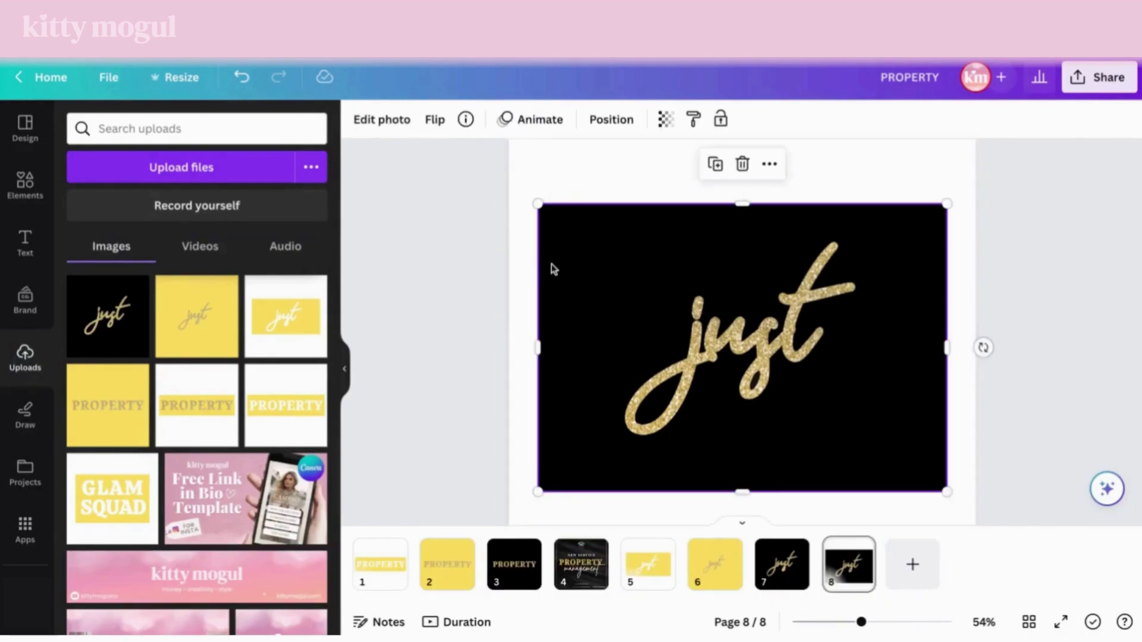
left_click(387, 121)
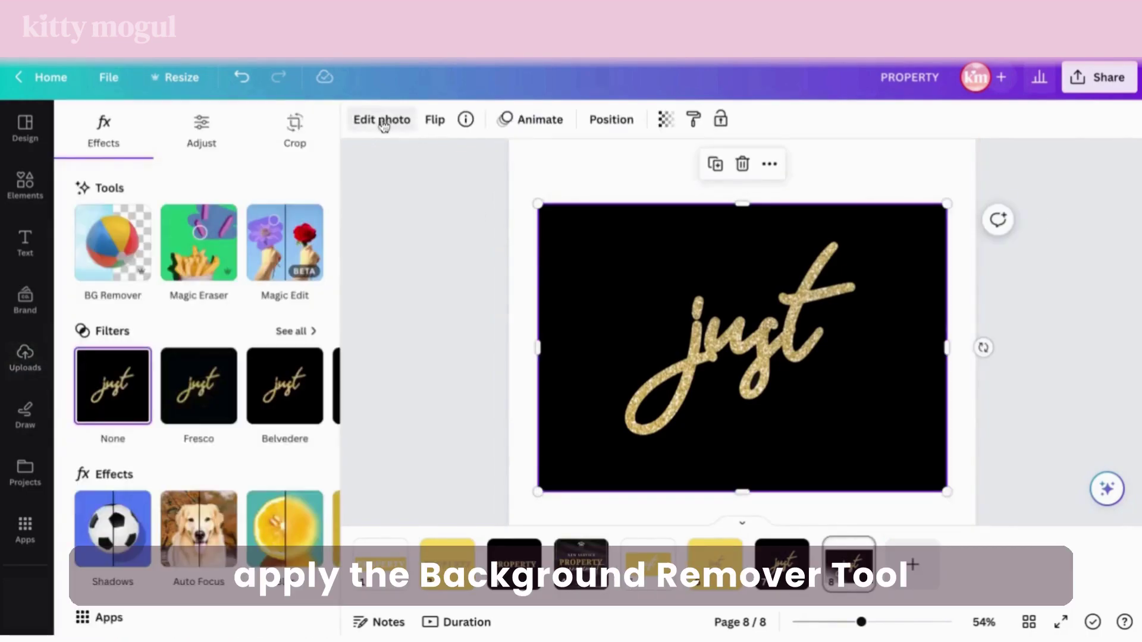
left_click(146, 235)
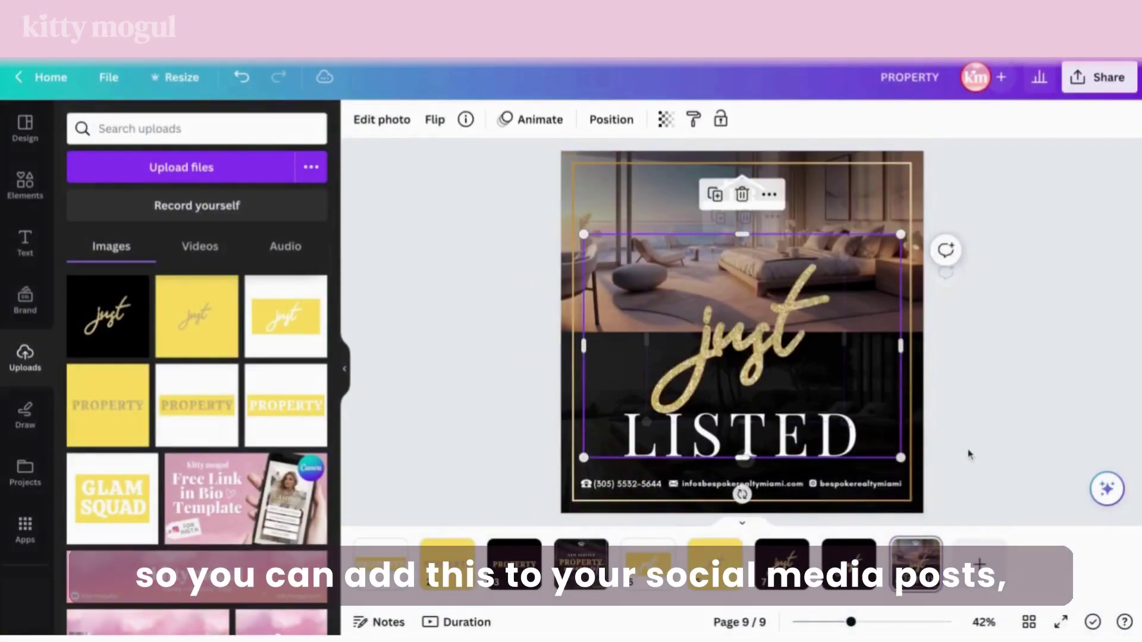
Step: Scale down the transparent glitter just lettering on page 9 and center it above LISTED
left_click_drag(904, 486, 847, 423)
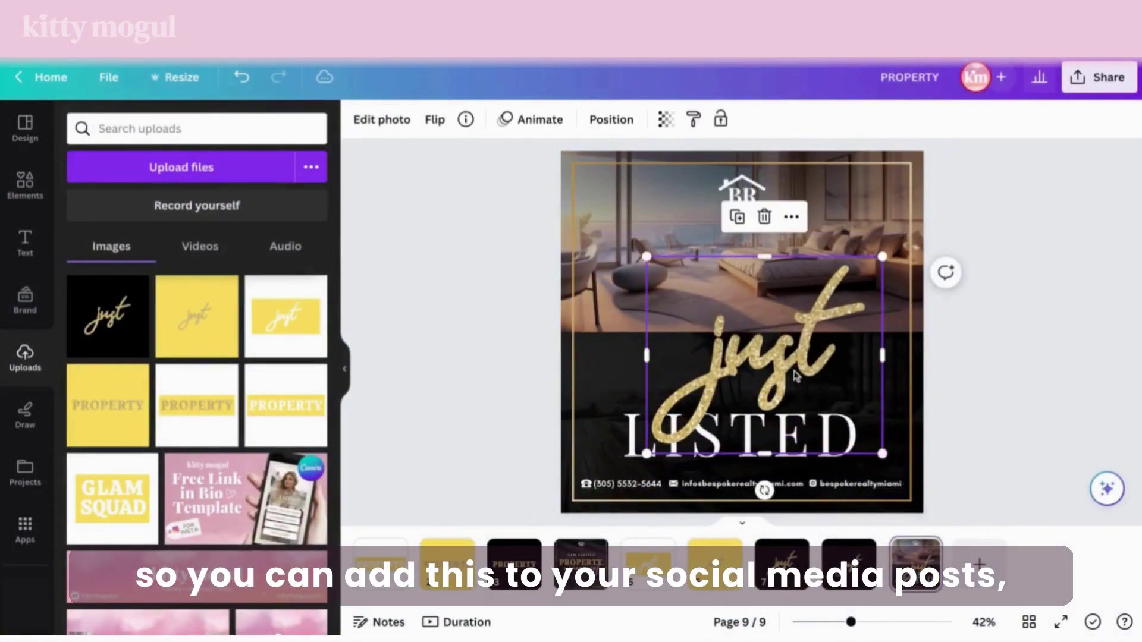
left_click_drag(785, 365, 786, 367)
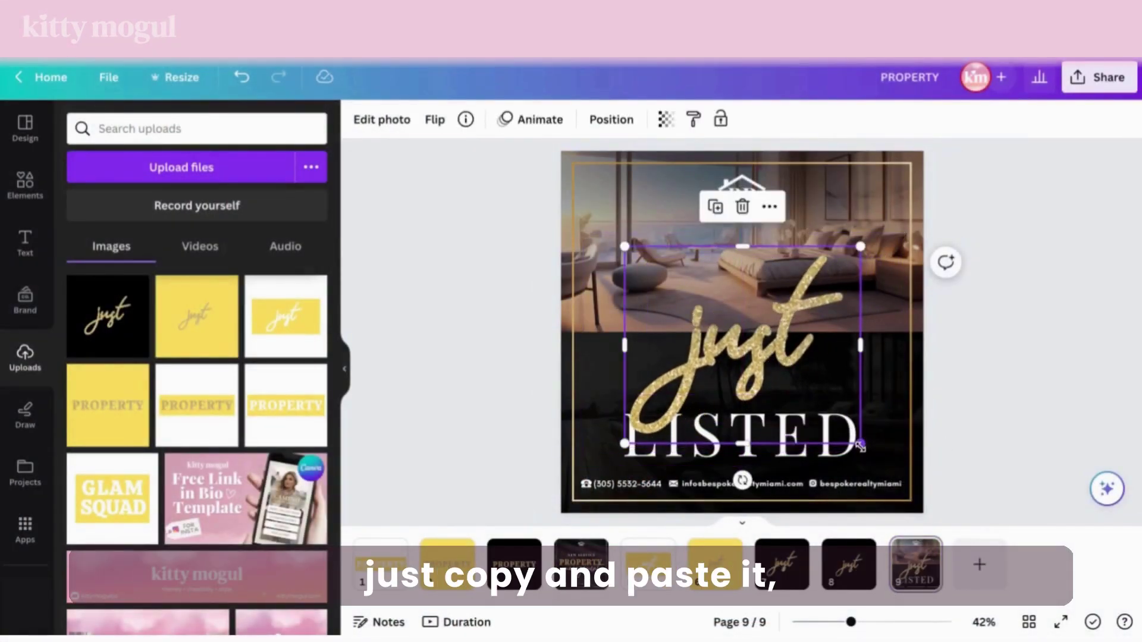
left_click_drag(860, 448, 857, 444)
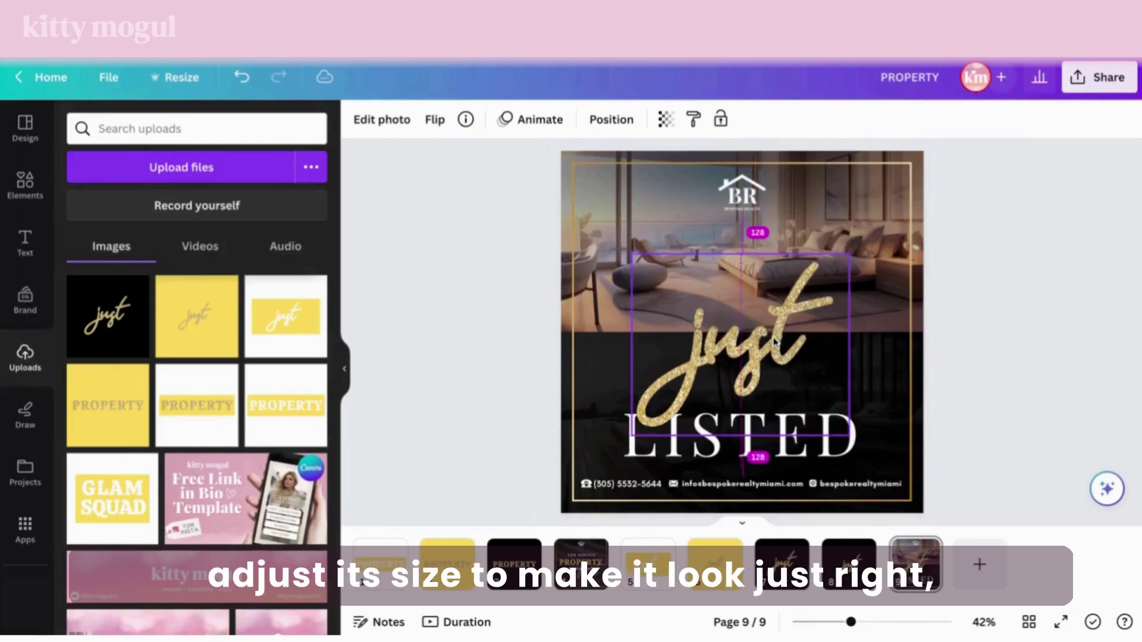
left_click_drag(774, 342, 775, 342)
left_click_drag(851, 623, 842, 623)
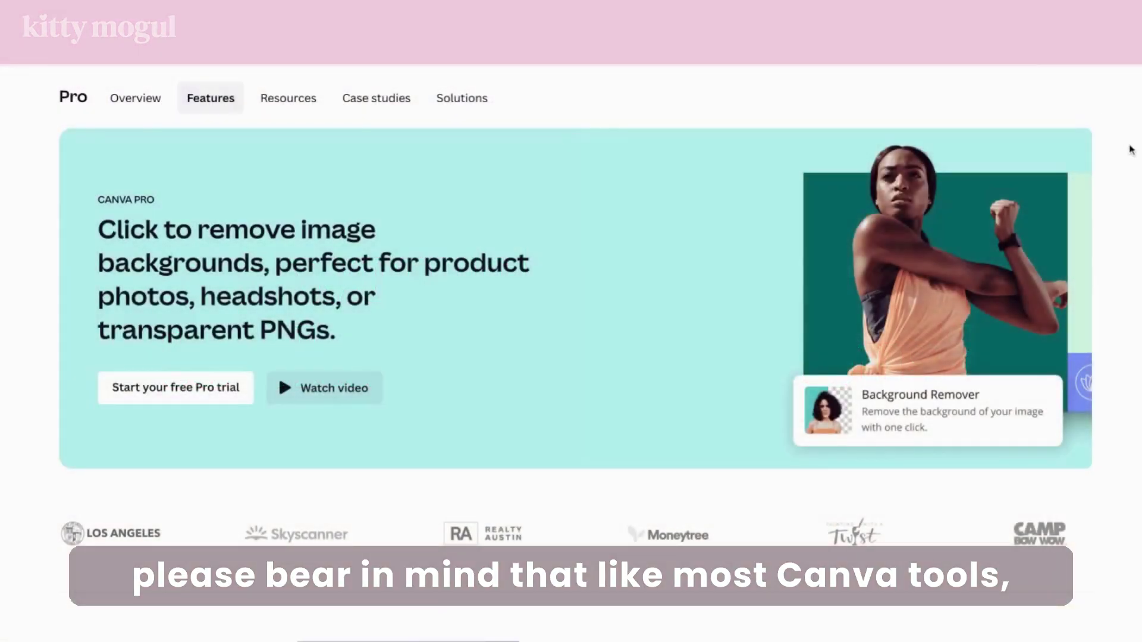
Step: Look through the Canva Pro feature page about the Background Remover
scroll(1131, 150, "down", 5)
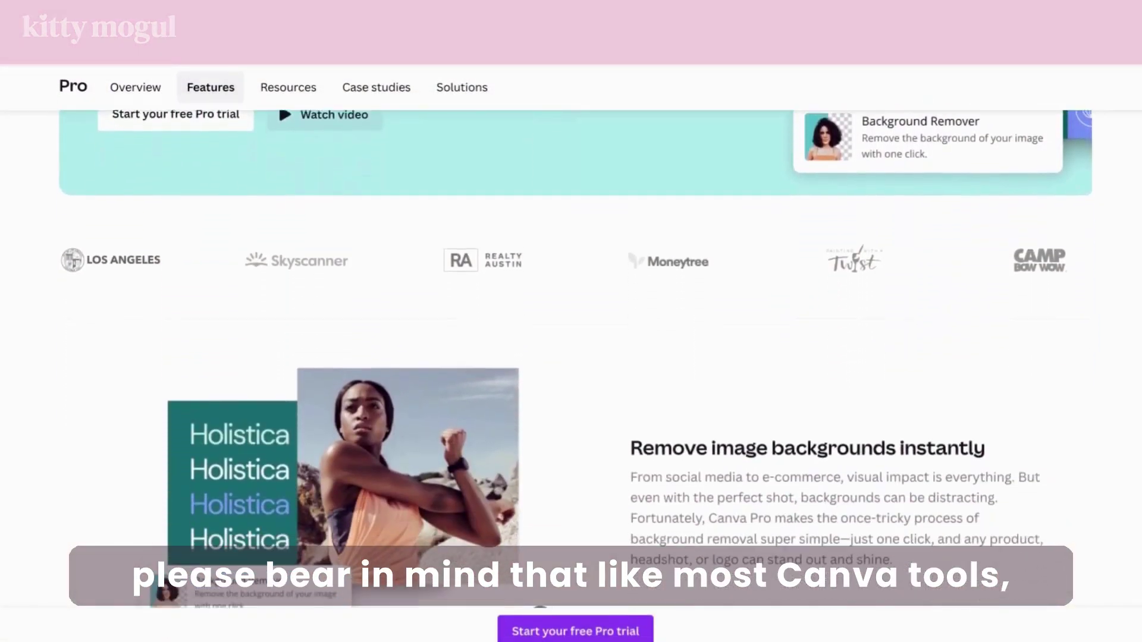
scroll(571, 333, "down", 8)
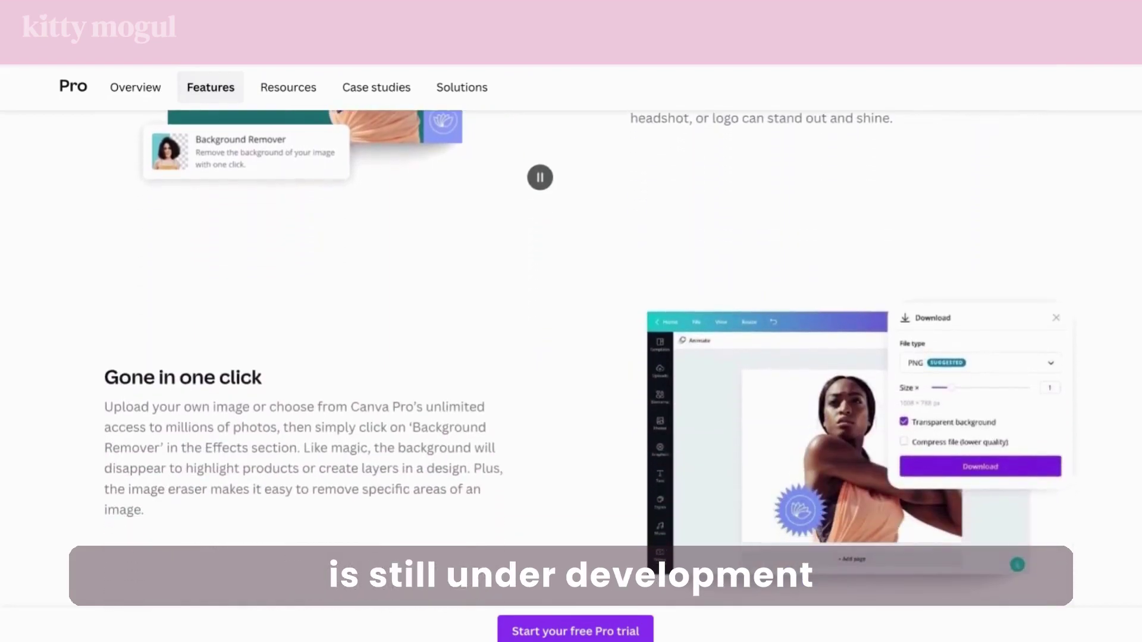
scroll(571, 333, "down", 7)
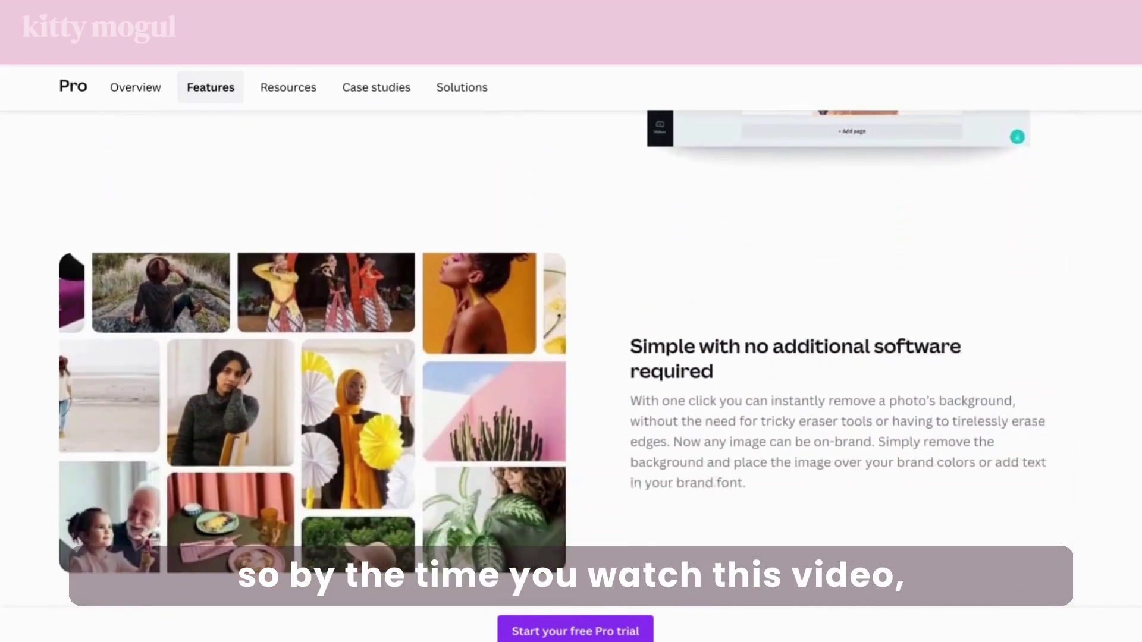
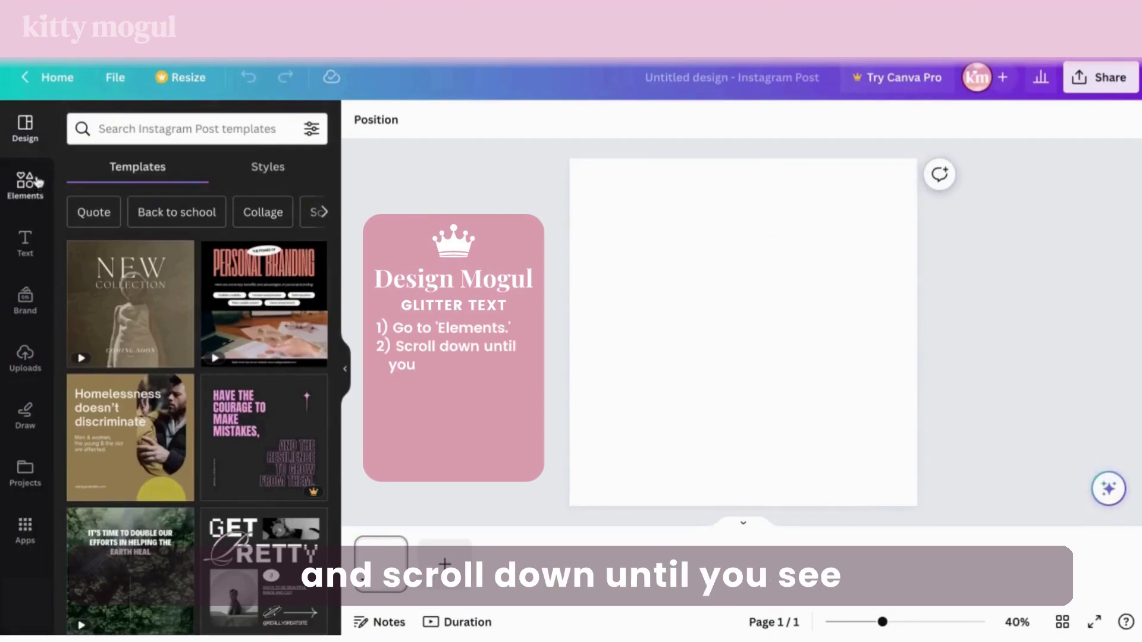
Step: Find the Frames section among the elements in the blank Instagram Post design and show all frames
left_click(37, 182)
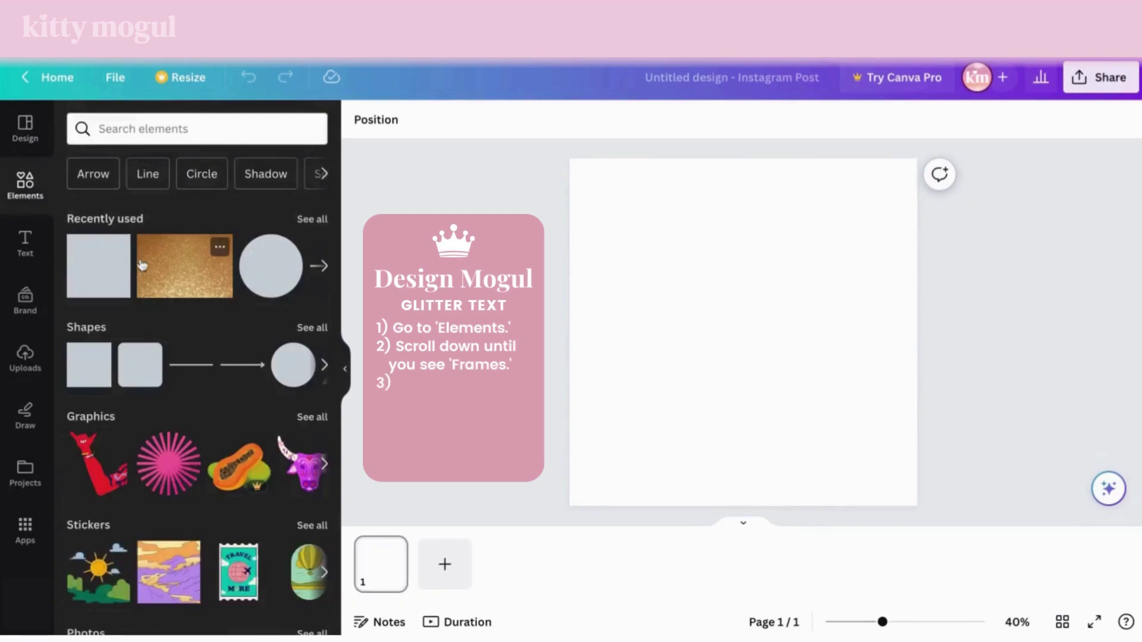
scroll(142, 265, "down", 5)
scroll(142, 264, "down", 8)
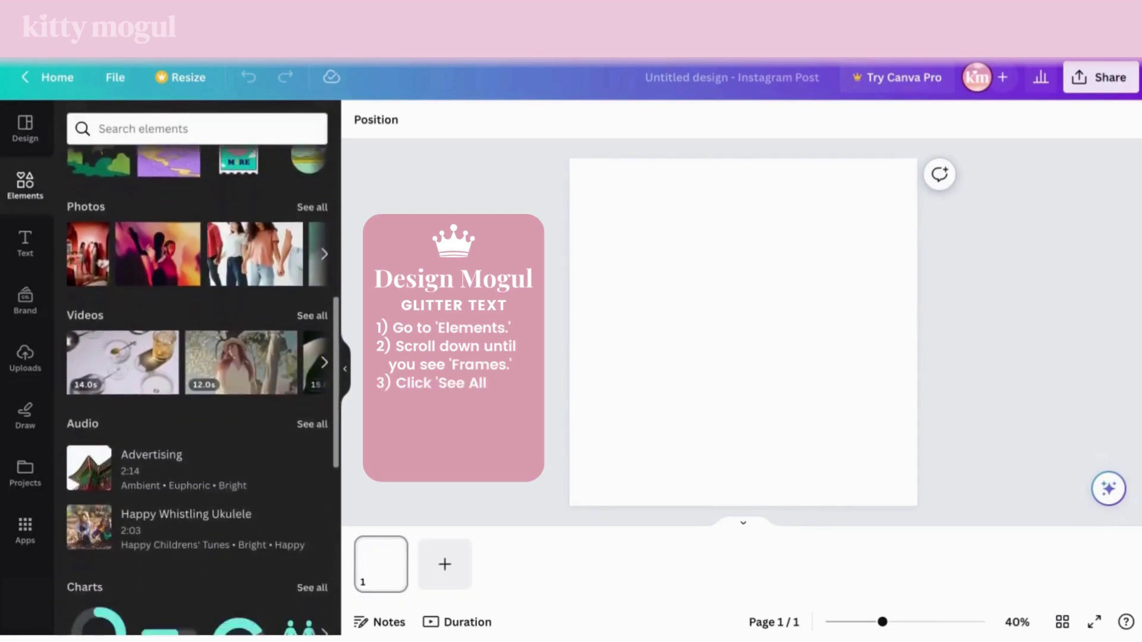
scroll(196, 387, "down", 4)
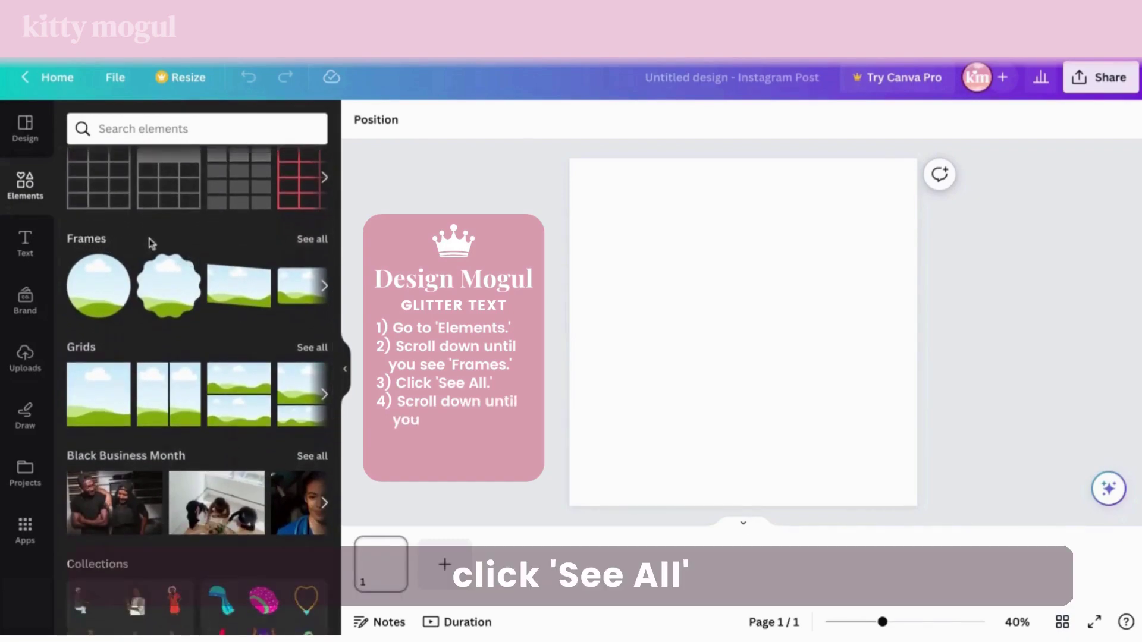
left_click(309, 243)
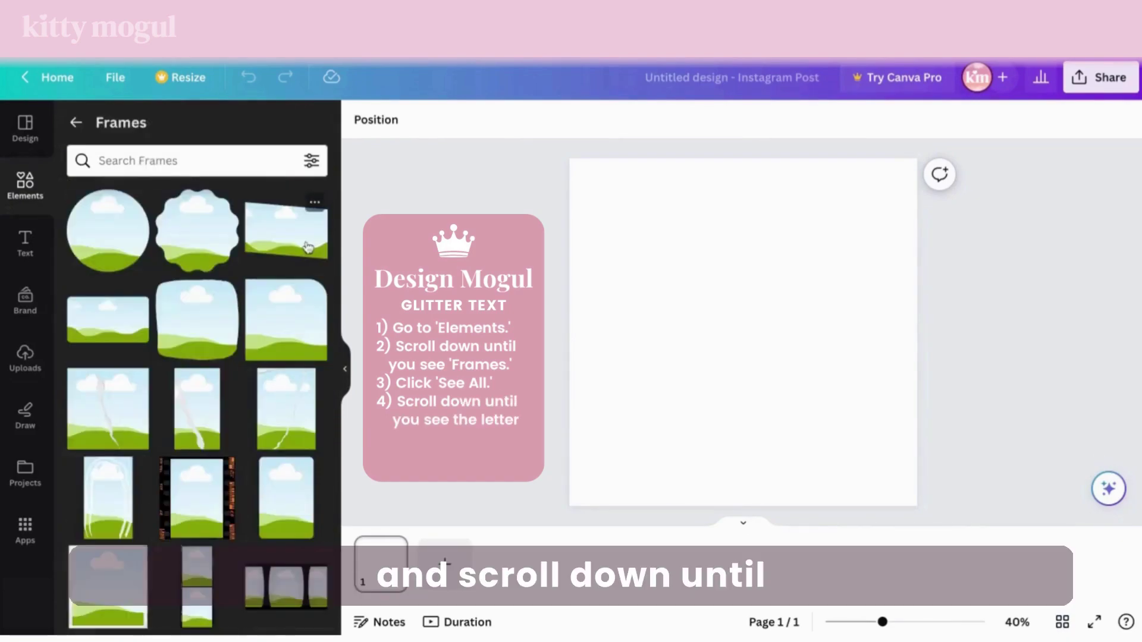
Step: Add the letter-shaped frames L, O, V and E to the blank Instagram Post page
scroll(282, 238, "down", 5)
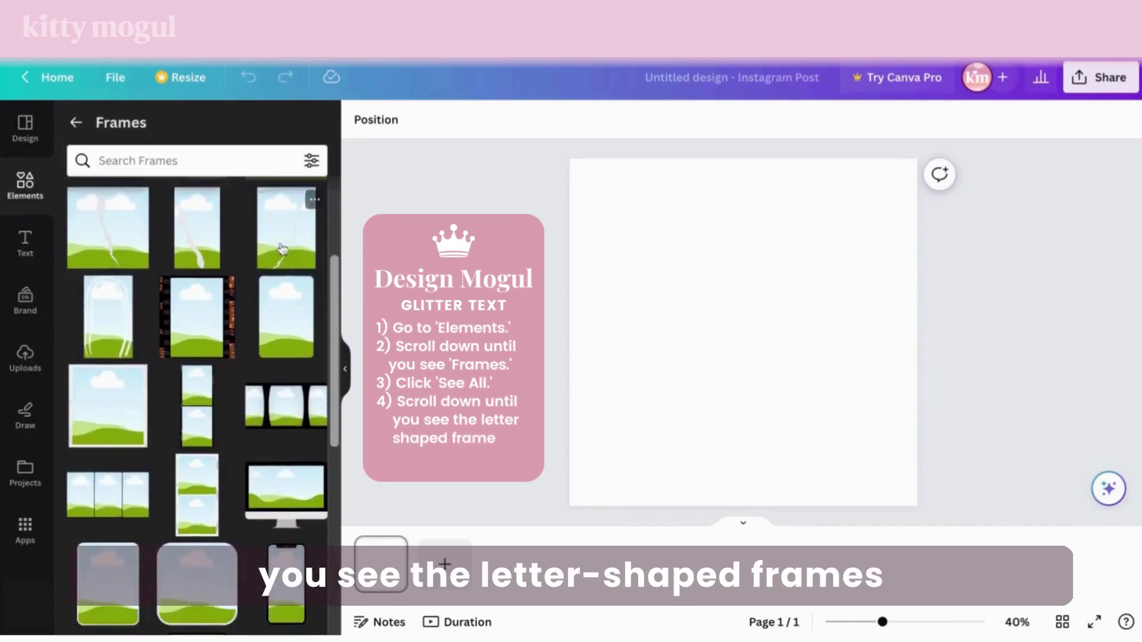
scroll(282, 249, "down", 5)
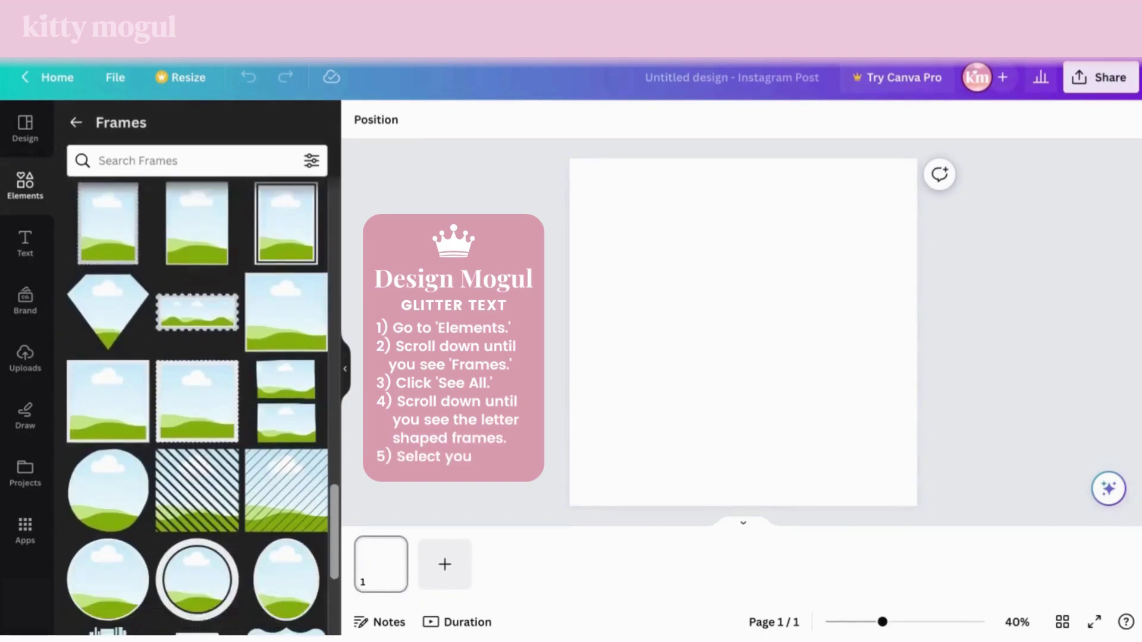
scroll(245, 410, "down", 6)
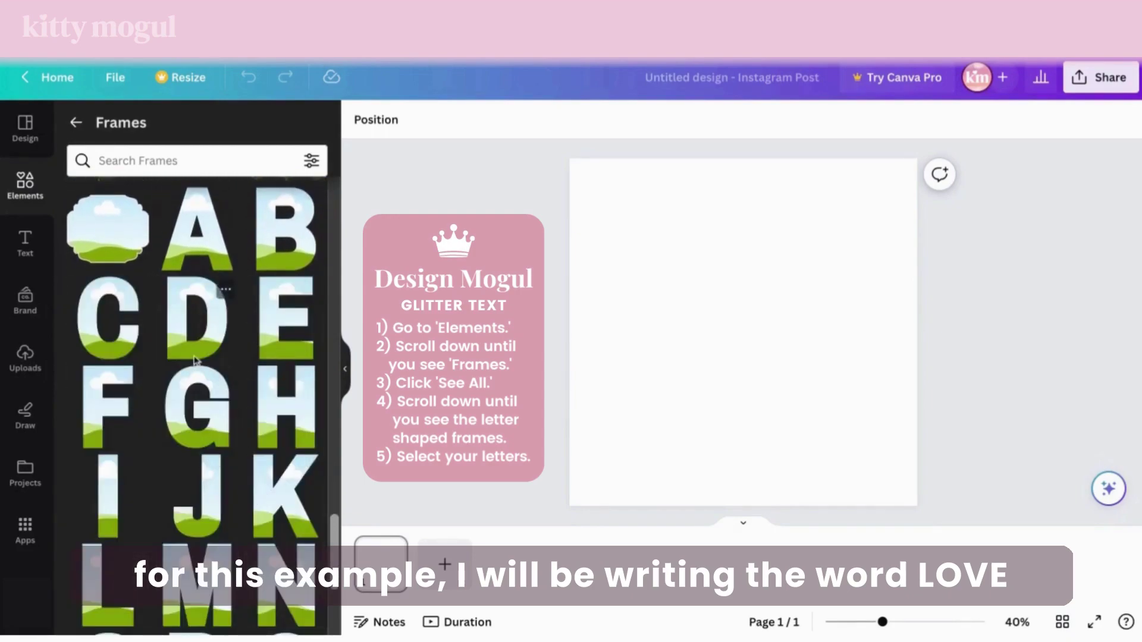
scroll(197, 359, "down", 2)
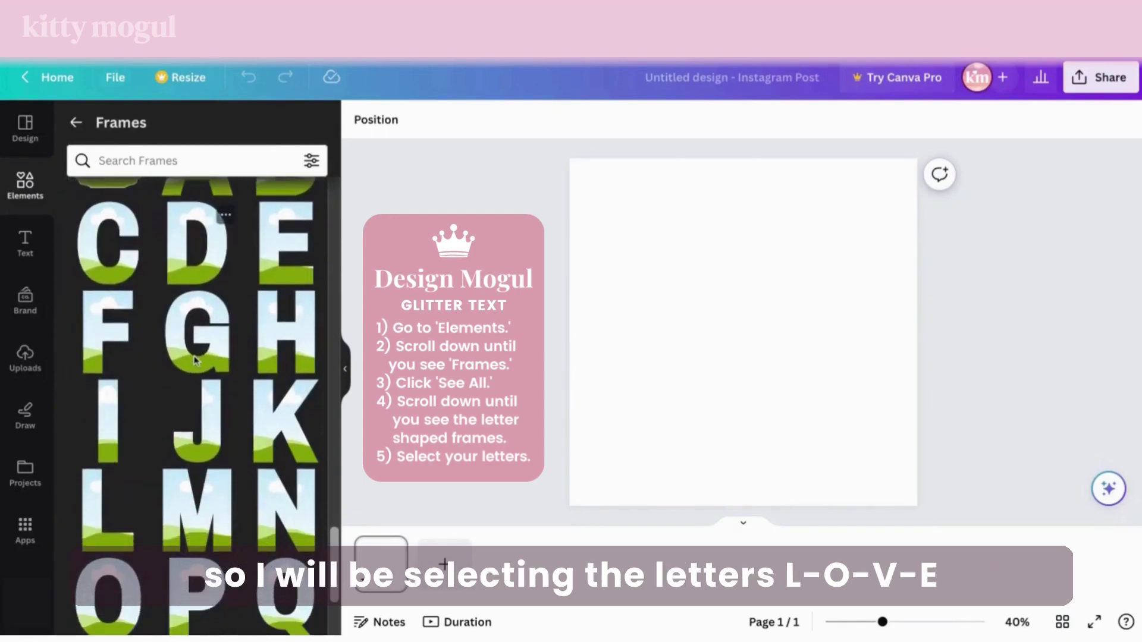
left_click(97, 520)
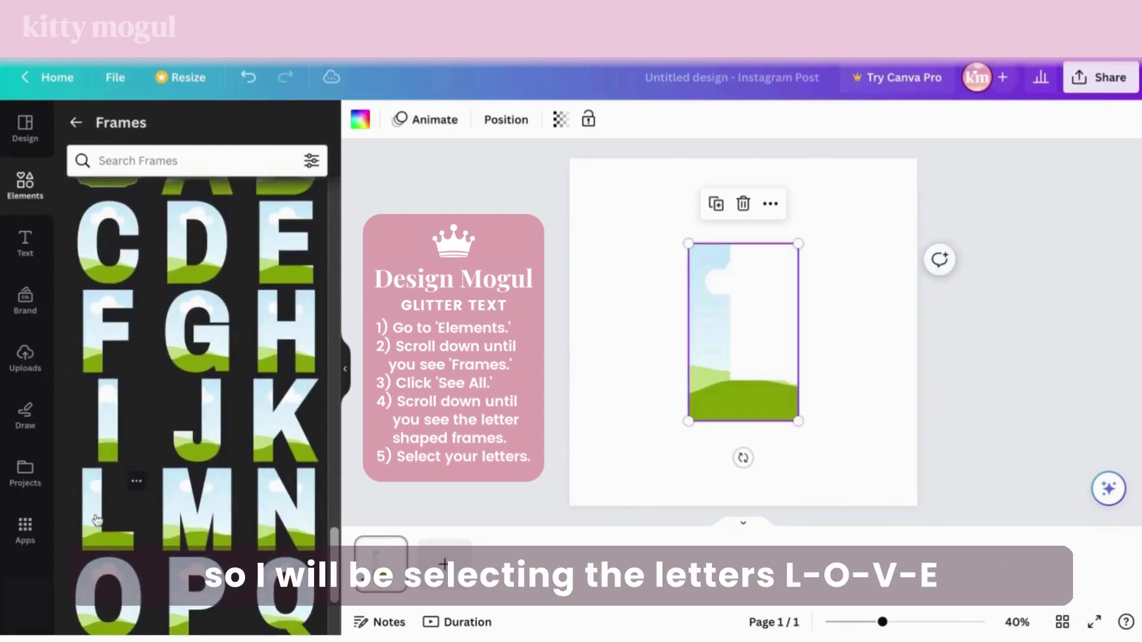
left_click(103, 600)
scroll(102, 595, "down", 4)
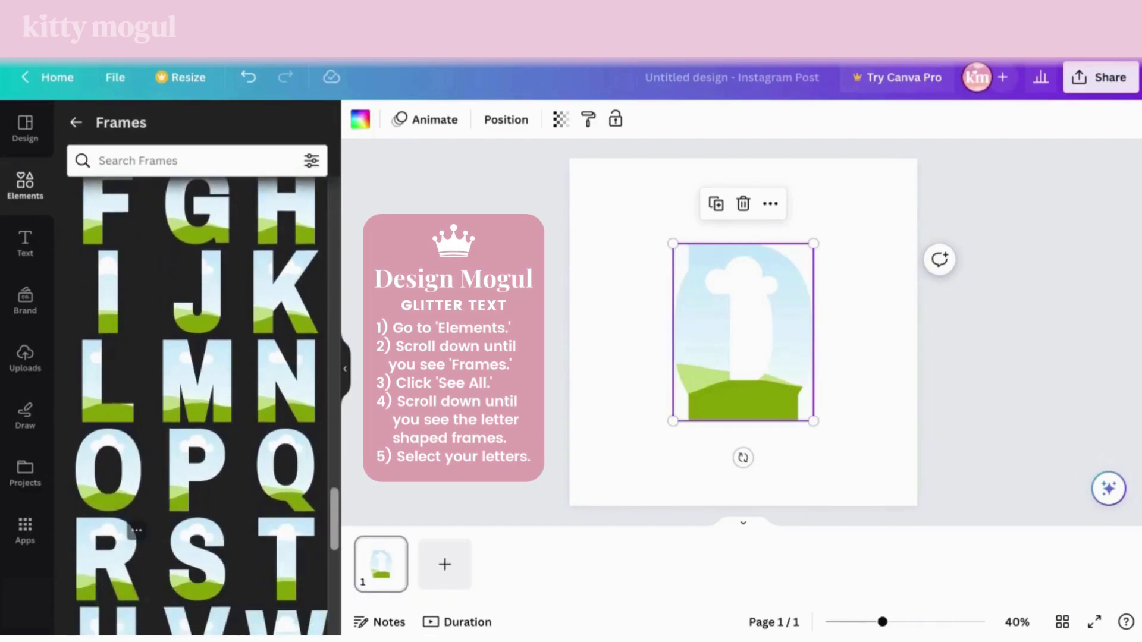
left_click(197, 571)
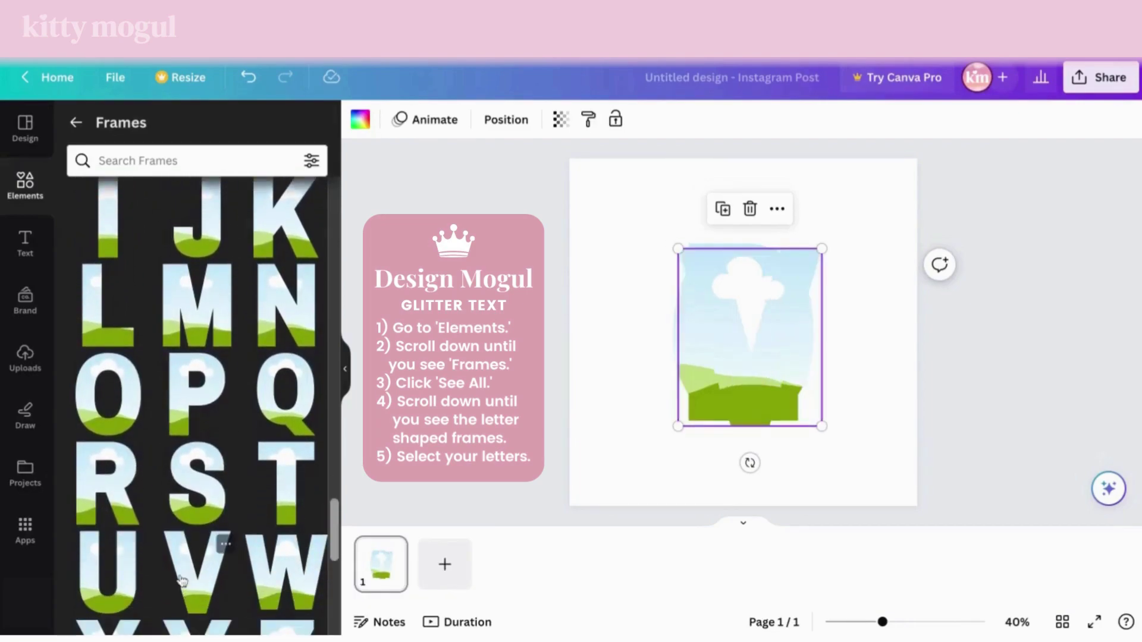
scroll(196, 595, "up", 2)
scroll(178, 416, "up", 4)
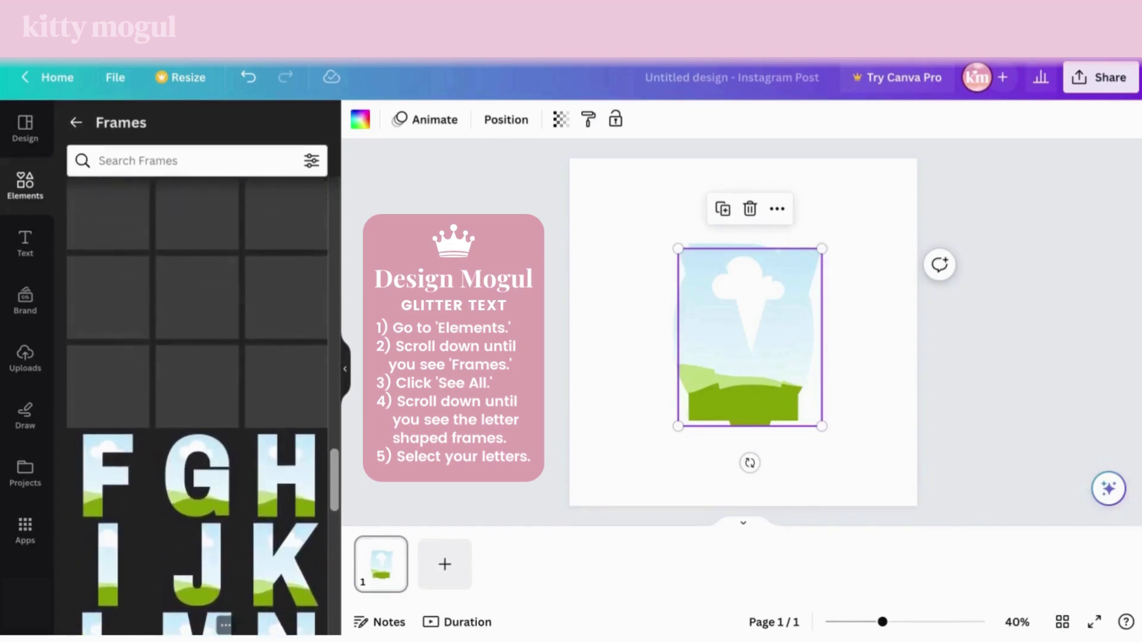
Step: Resize the four letter frames and line them up side by side to spell LOVE across the middle of the page
left_click(635, 329)
left_click_drag(629, 284, 664, 363)
left_click_drag(753, 411, 712, 362)
left_click_drag(681, 292, 628, 383)
left_click(667, 387)
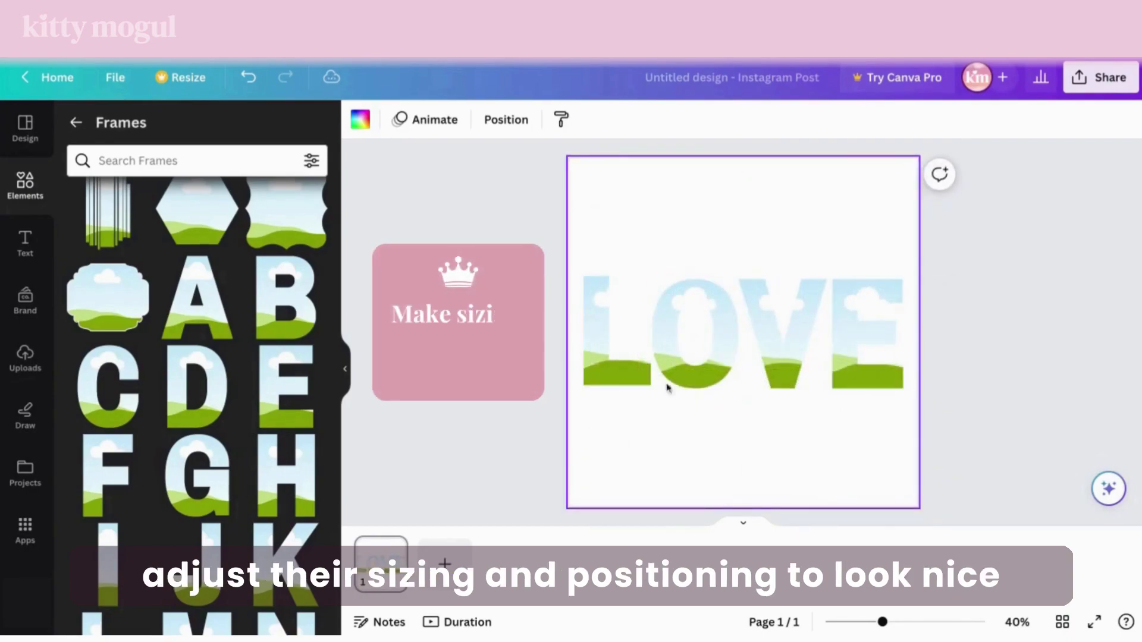
left_click(634, 366)
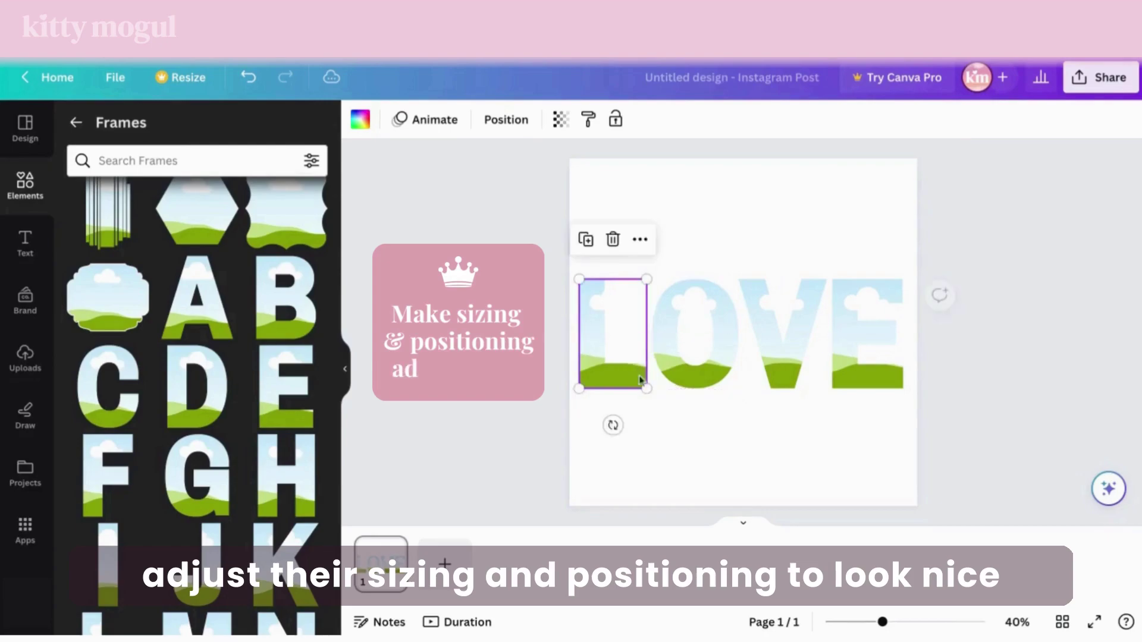
left_click(701, 433)
left_click_drag(903, 438, 577, 277)
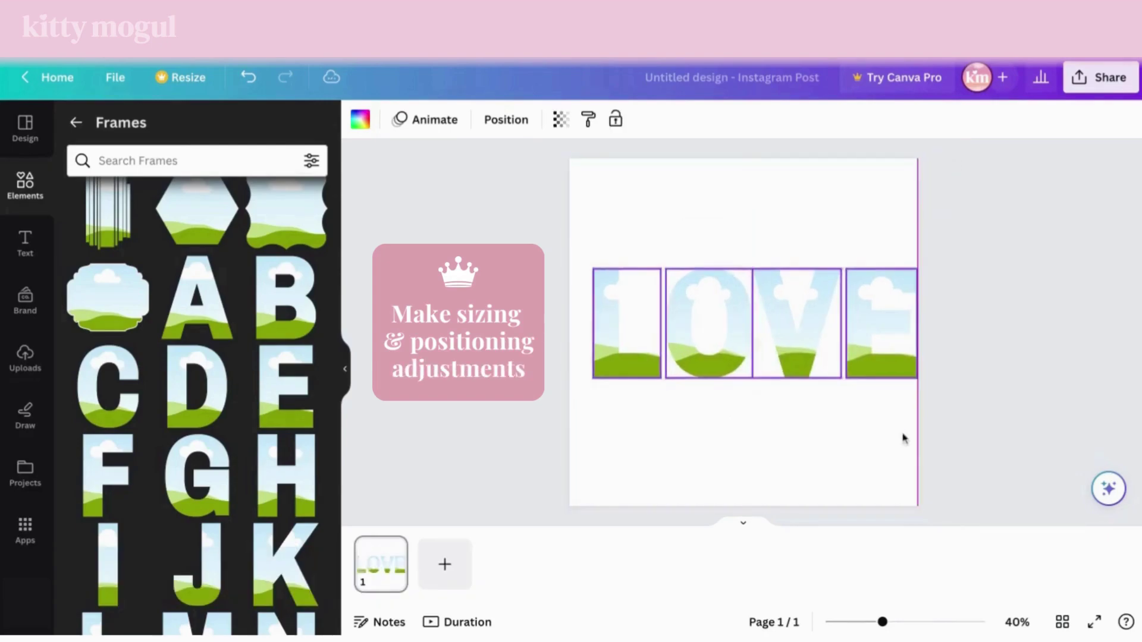
Step: Set the page's background color to #CB6D7D
left_click(359, 119)
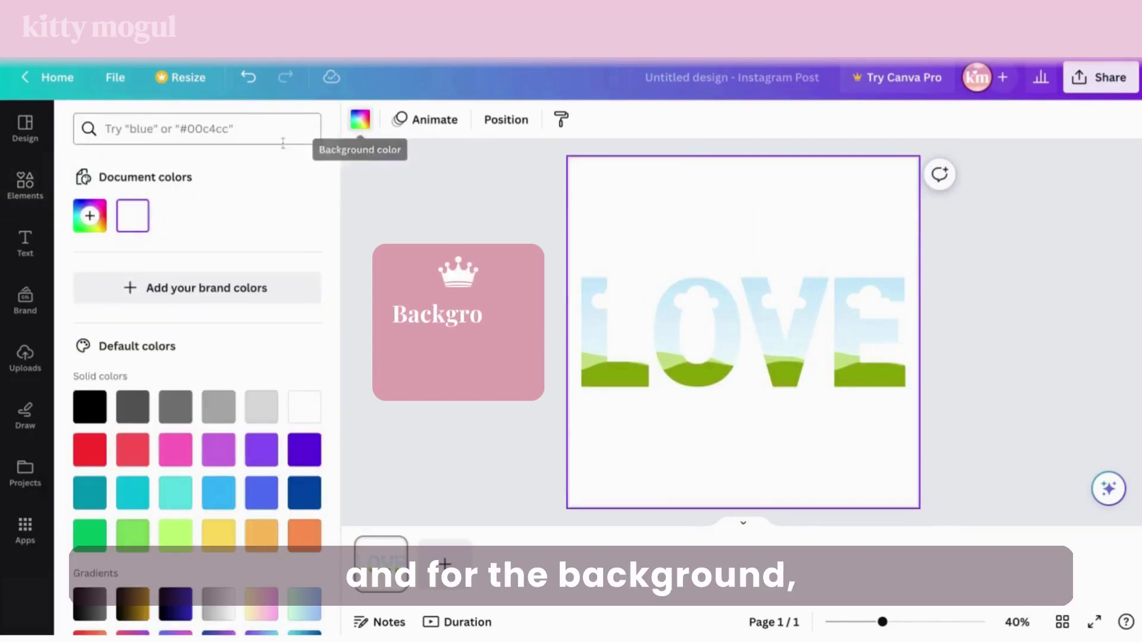
type("cb6d7d")
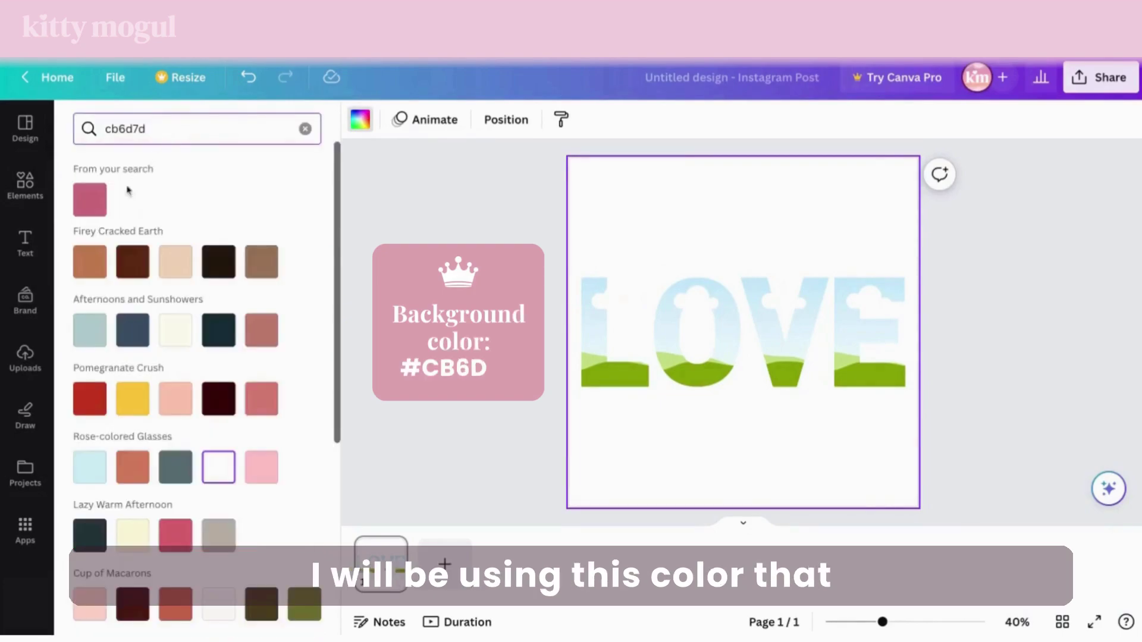
left_click(90, 200)
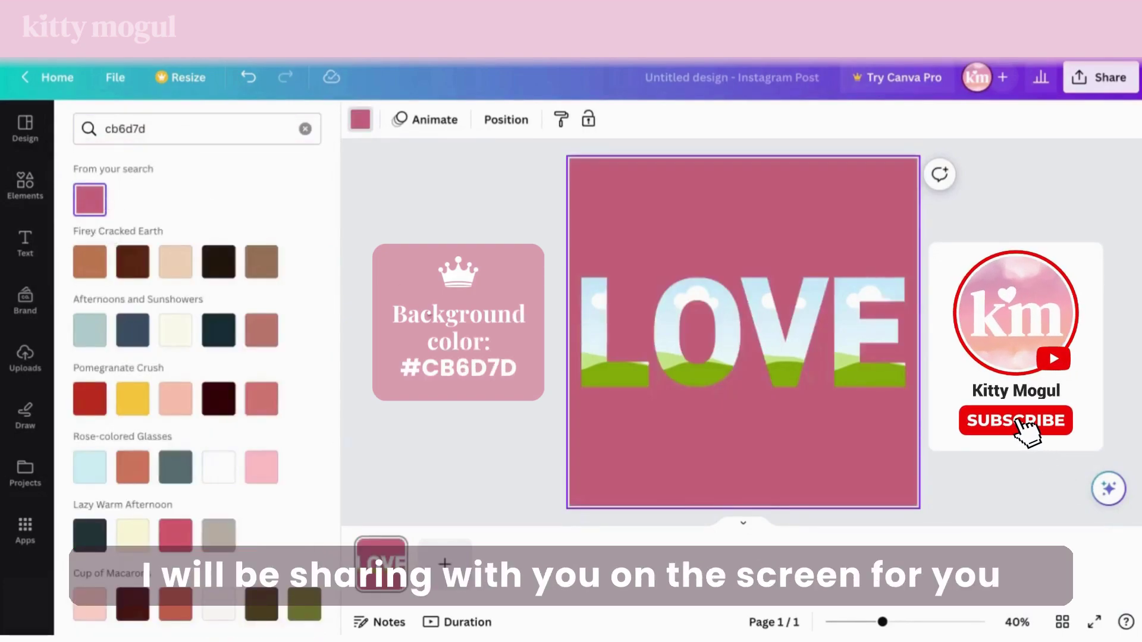
left_click(554, 302)
left_click(591, 339)
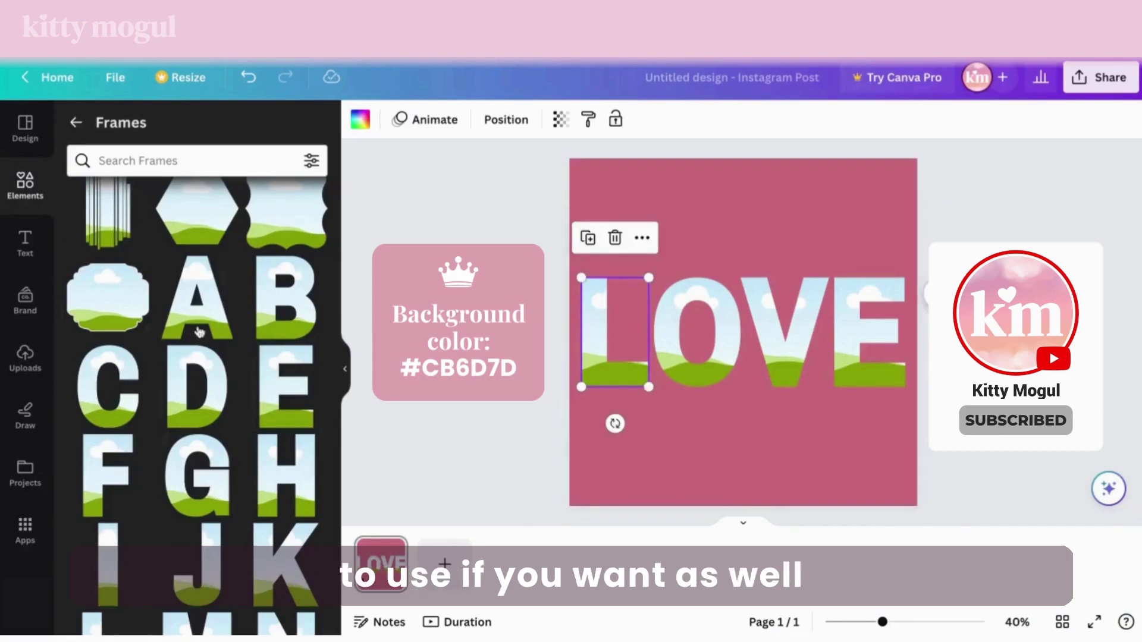
Step: Search the photo elements for glitter and fill the L, O, V and E frames with the gold glitter photo
left_click(25, 185)
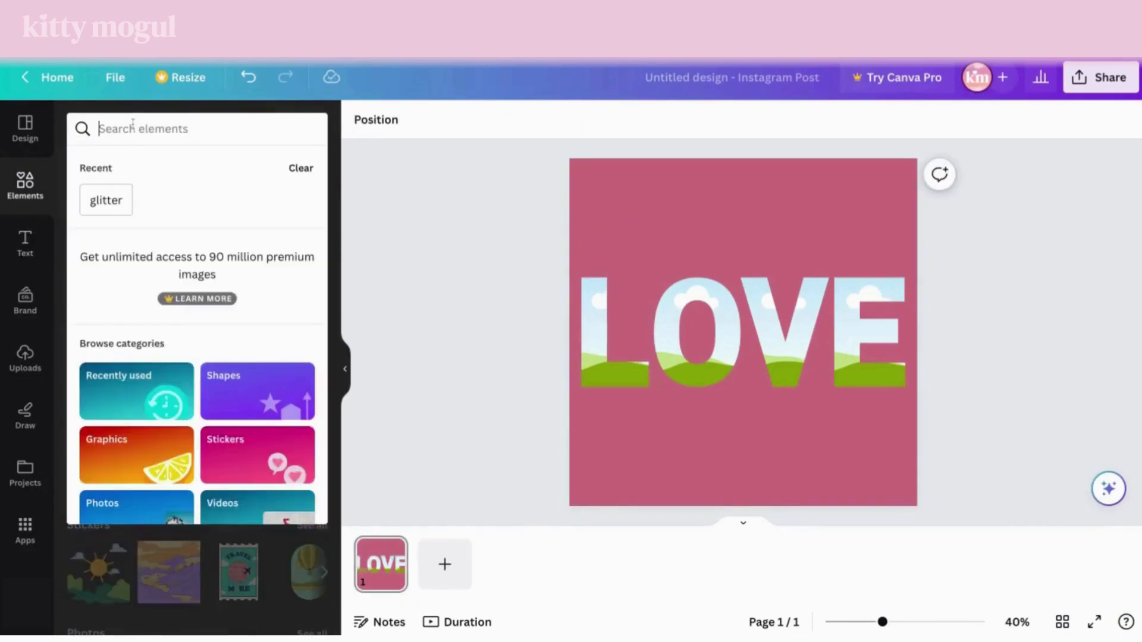
type("glitter")
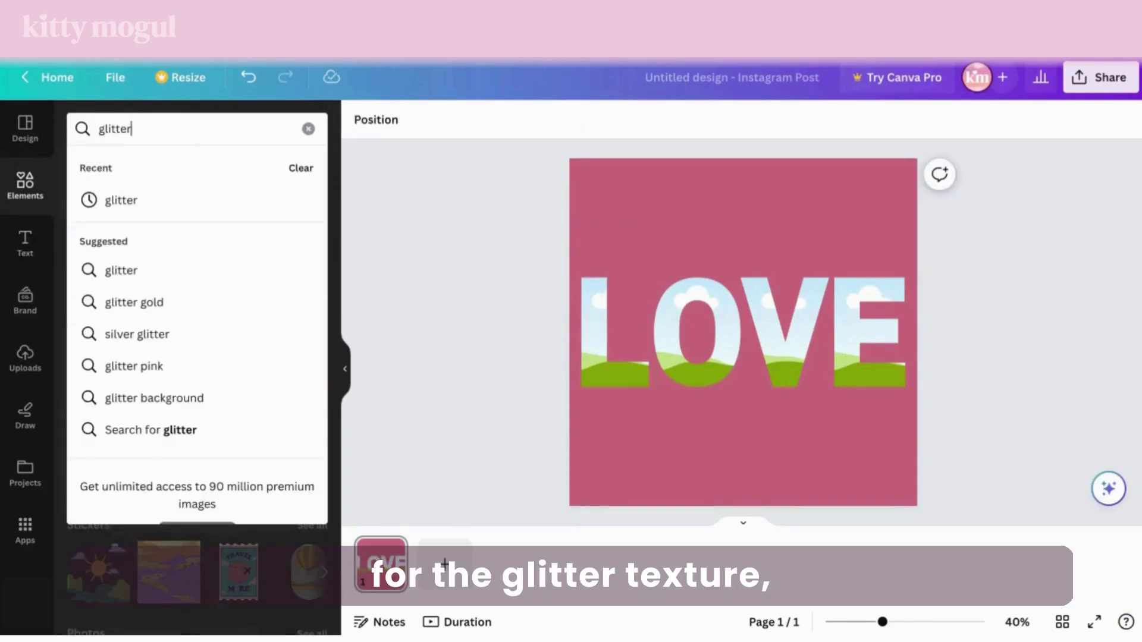
left_click(153, 201)
left_click(182, 176)
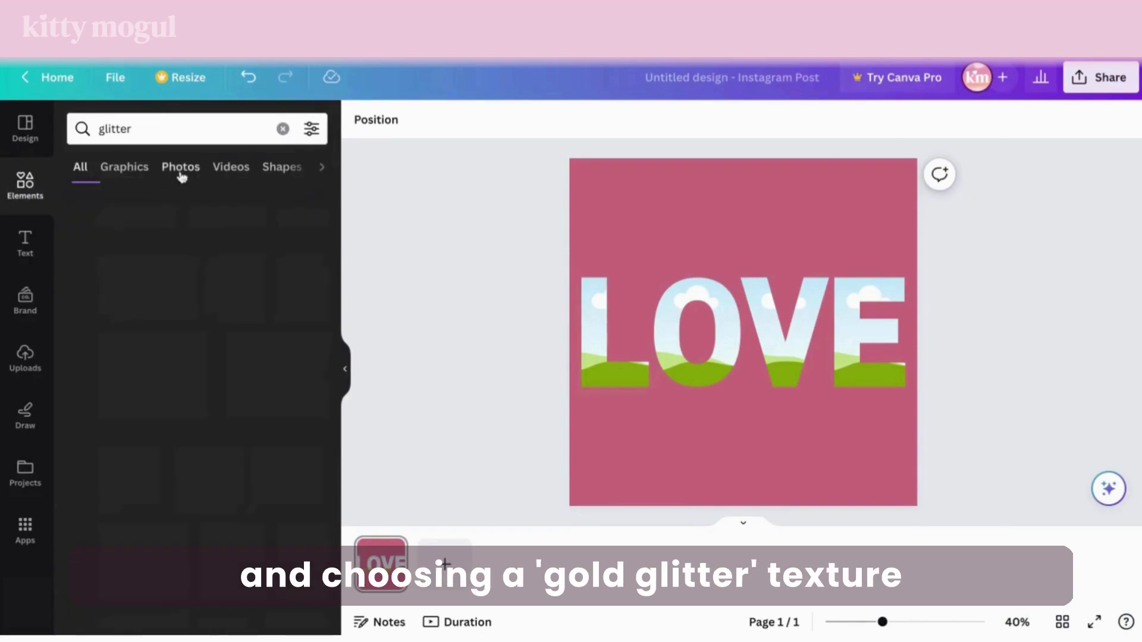
scroll(254, 284, "down", 5)
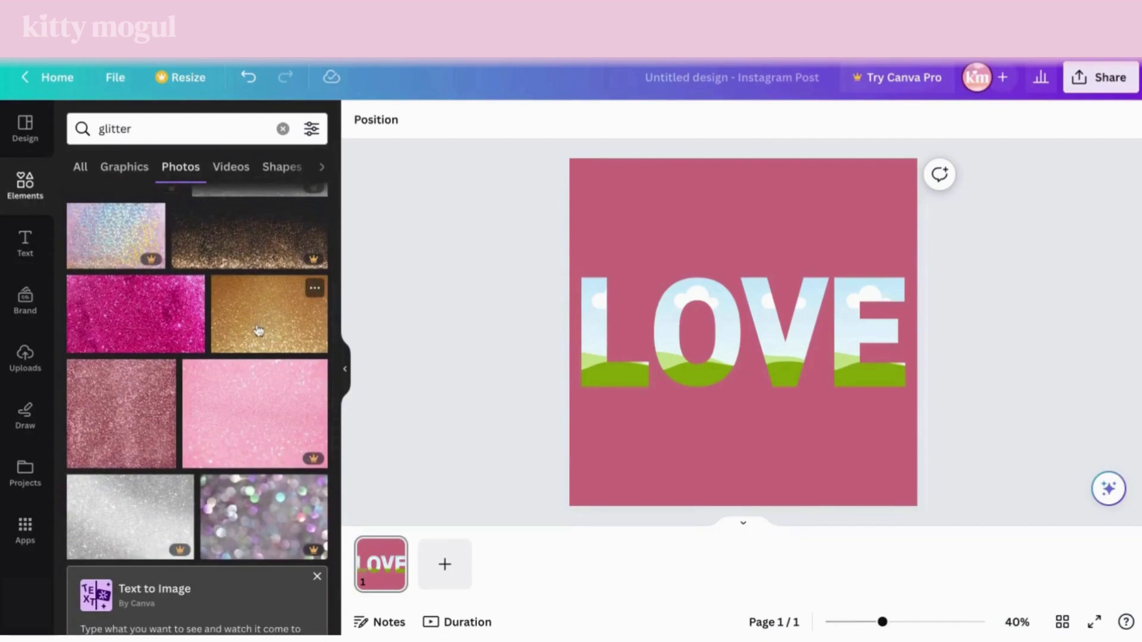
left_click_drag(259, 330, 614, 332)
left_click_drag(292, 330, 696, 334)
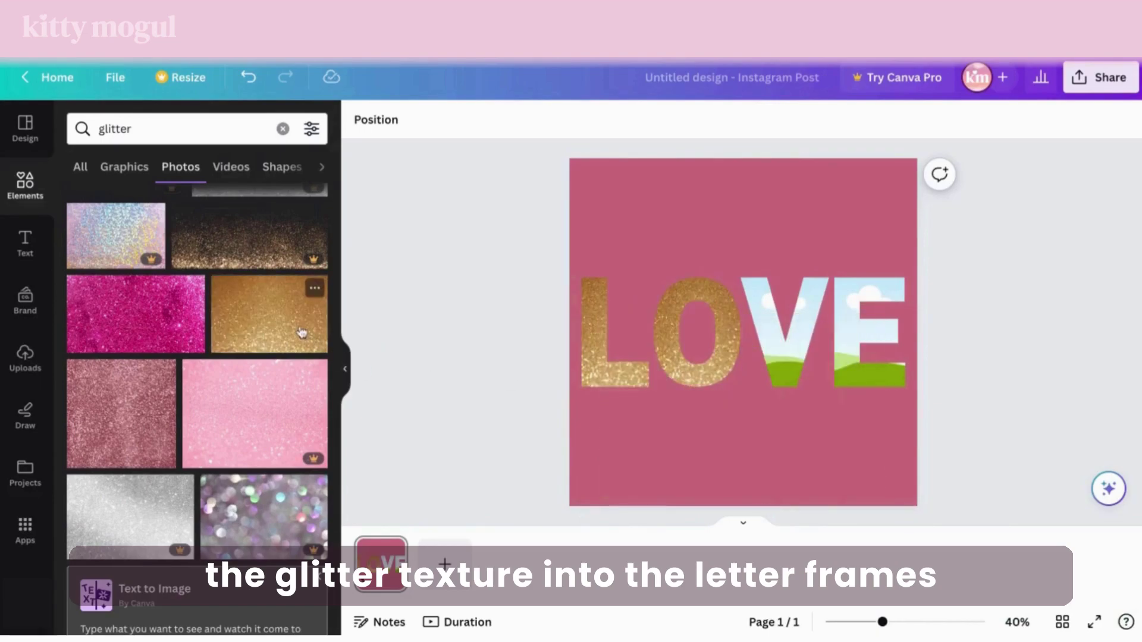
left_click_drag(302, 332, 769, 356)
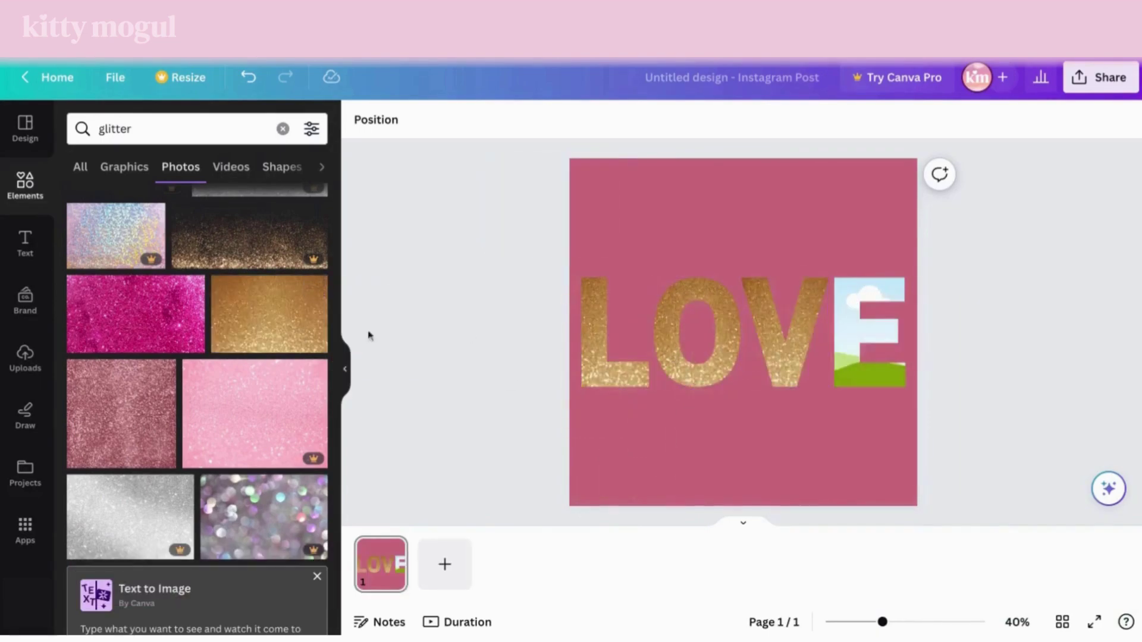
left_click_drag(274, 330, 870, 339)
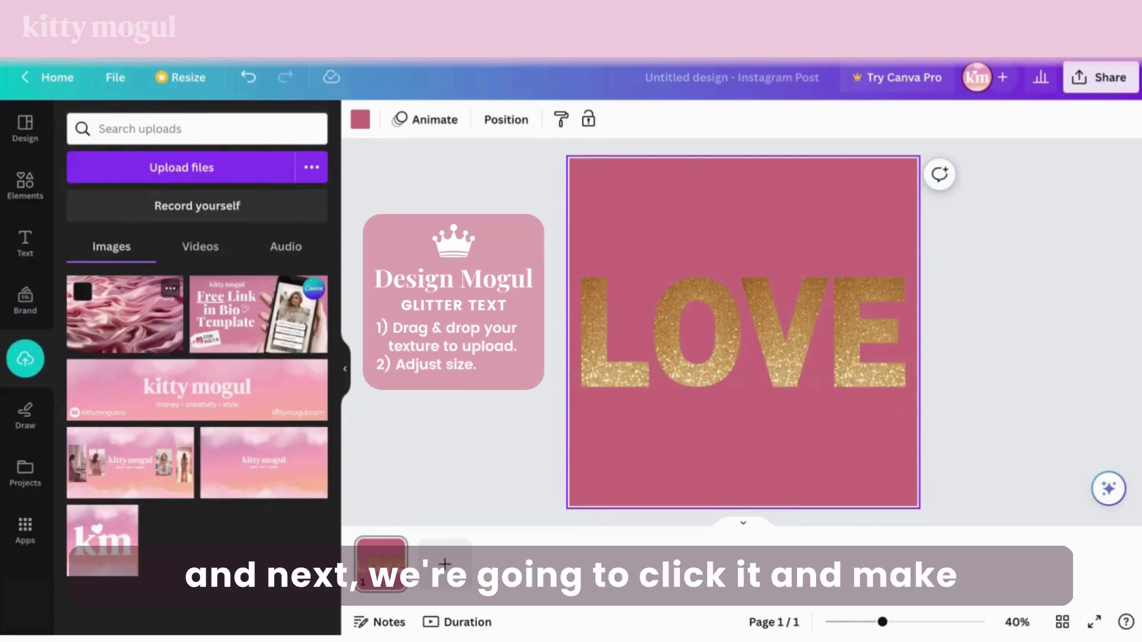
Step: Add the uploaded pink satin image and enlarge it to about 2589 × 1726 px so it covers the whole page
left_click(125, 321)
left_click_drag(818, 407, 829, 339)
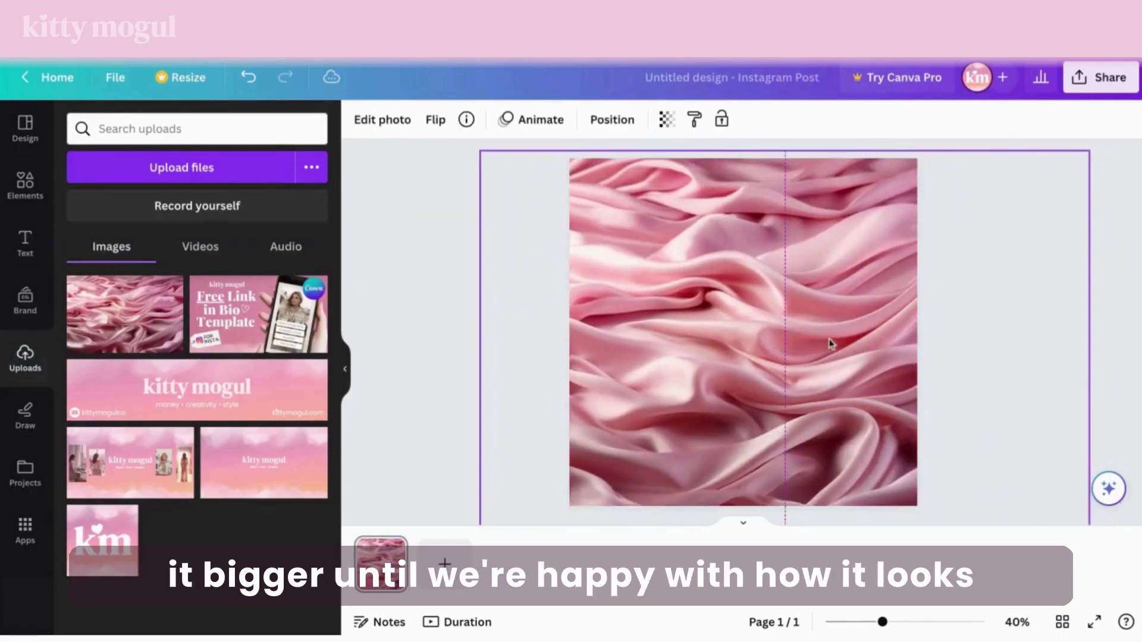
left_click_drag(474, 156, 416, 124)
left_click_drag(882, 622, 860, 622)
left_click_drag(967, 486, 1034, 526)
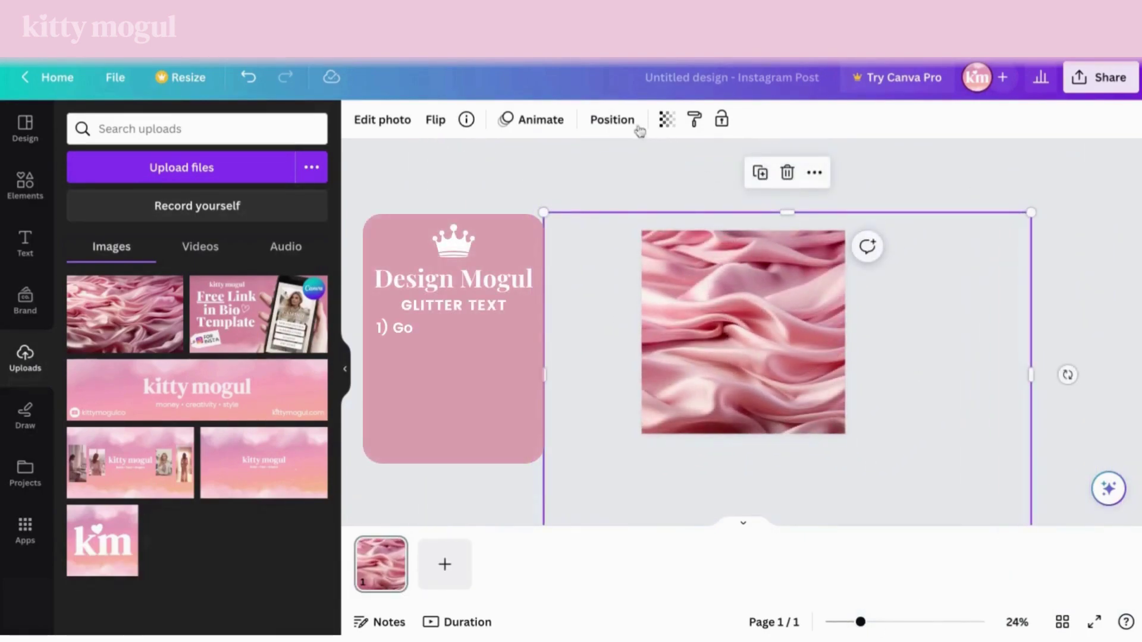
Step: Move the pink satin image's layer behind the four LOVE letters, directly above the background
left_click(627, 122)
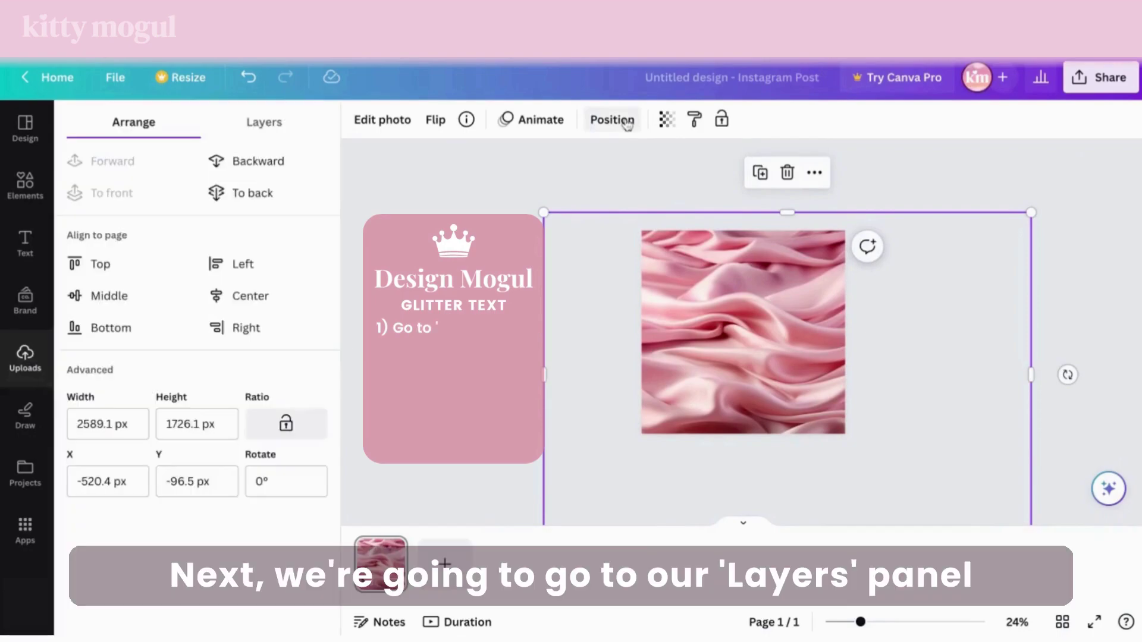
left_click(304, 126)
left_click_drag(105, 222, 108, 434)
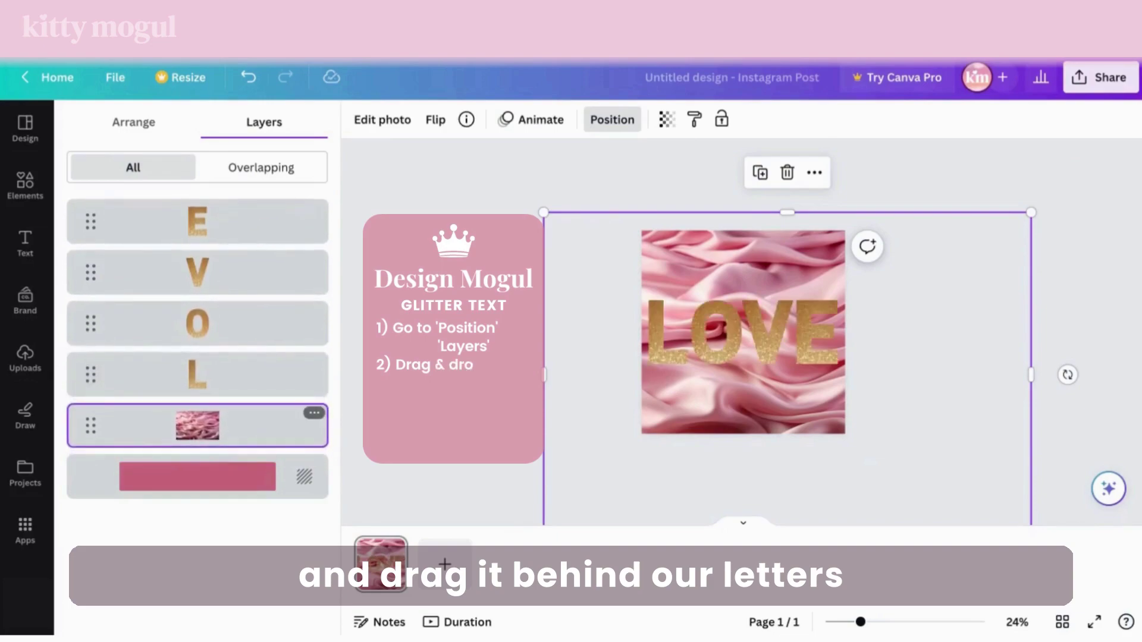
Step: Set the pink satin image's transparency to 29
left_click(667, 122)
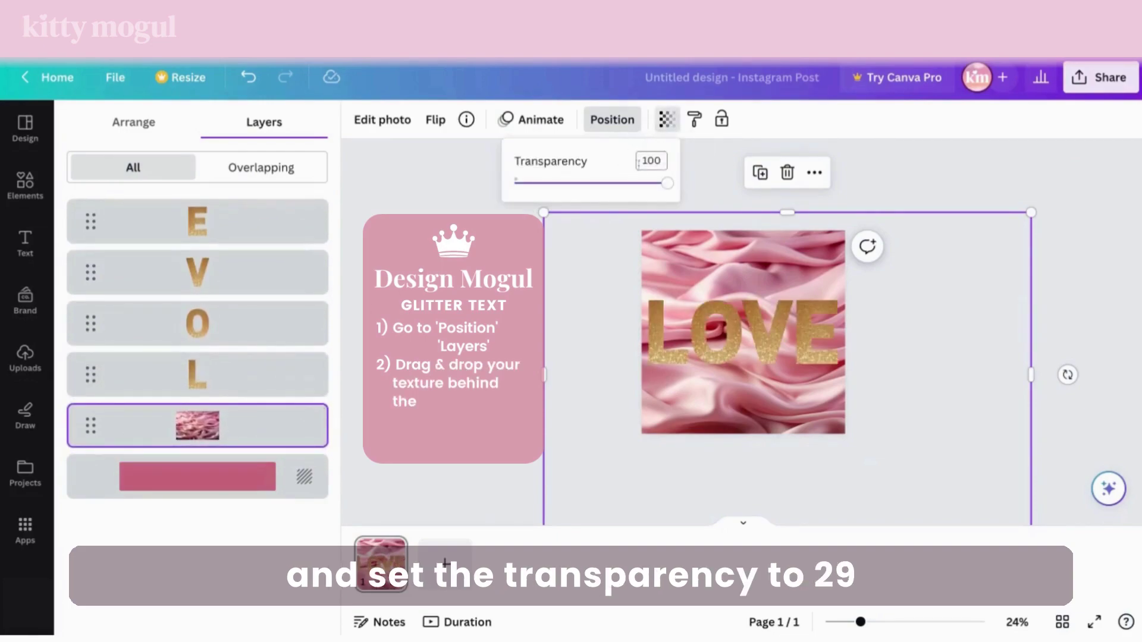
key("Left")
key("Left")
key("Left")
key("Left")
key("Left")
key("Left")
key("Left")
key("Left")
key("Left")
key("Left")
key("Left")
key("Left")
key("Left")
key("Left")
key("Left")
key("Left")
key("Left")
key("Left")
key("Left")
key("Left")
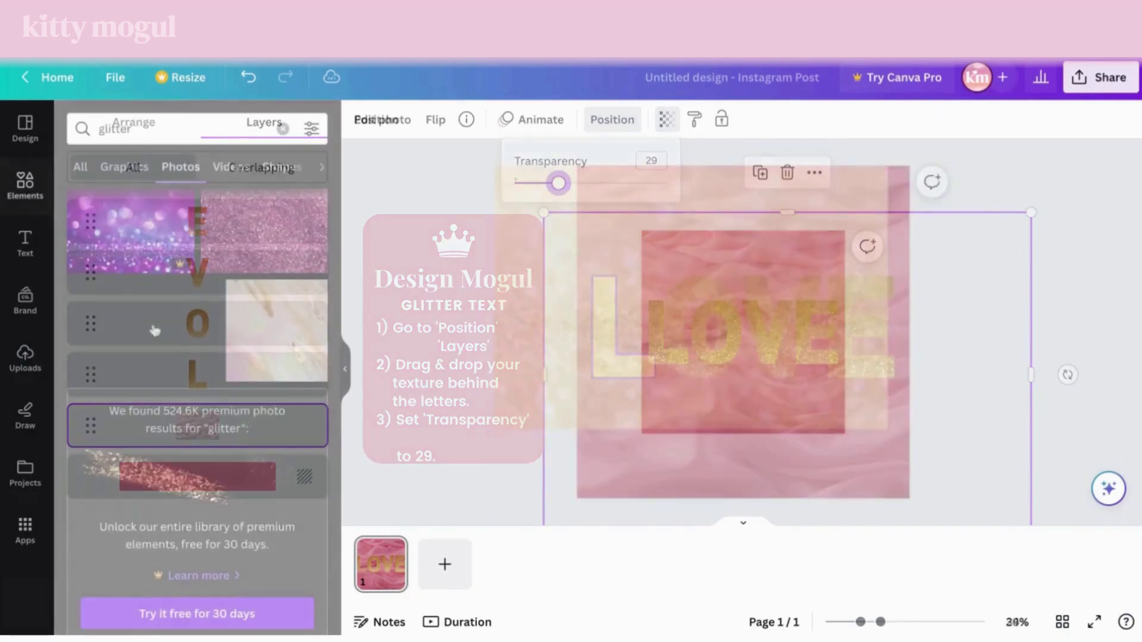
Step: Try the lighter gold glitter photo as the fill of the L, O and V frames
left_click_drag(143, 330, 594, 393)
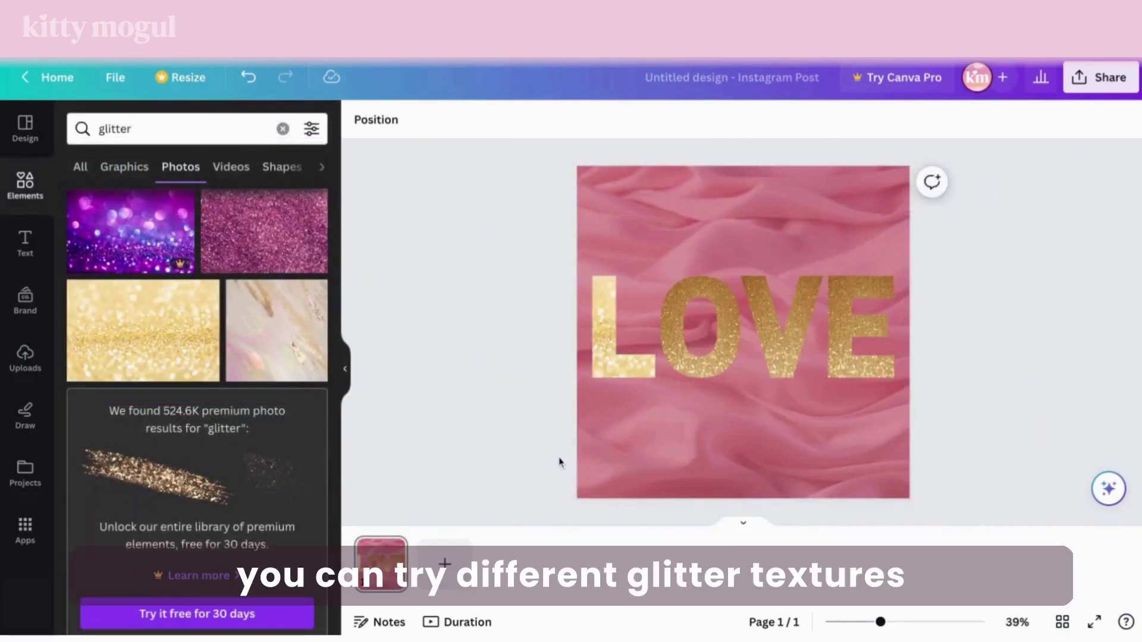
left_click_drag(177, 345, 699, 328)
left_click_drag(169, 357, 782, 333)
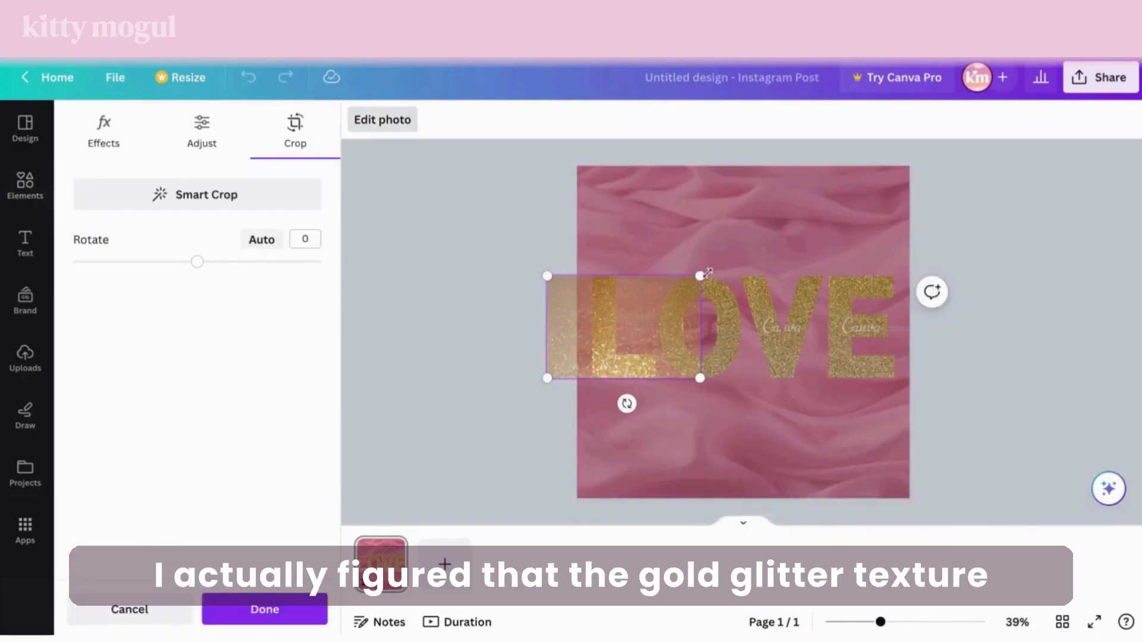
Step: Enlarge the gold glitter photo inside the L frame's crop and reposition it slightly
left_click_drag(708, 272, 791, 214)
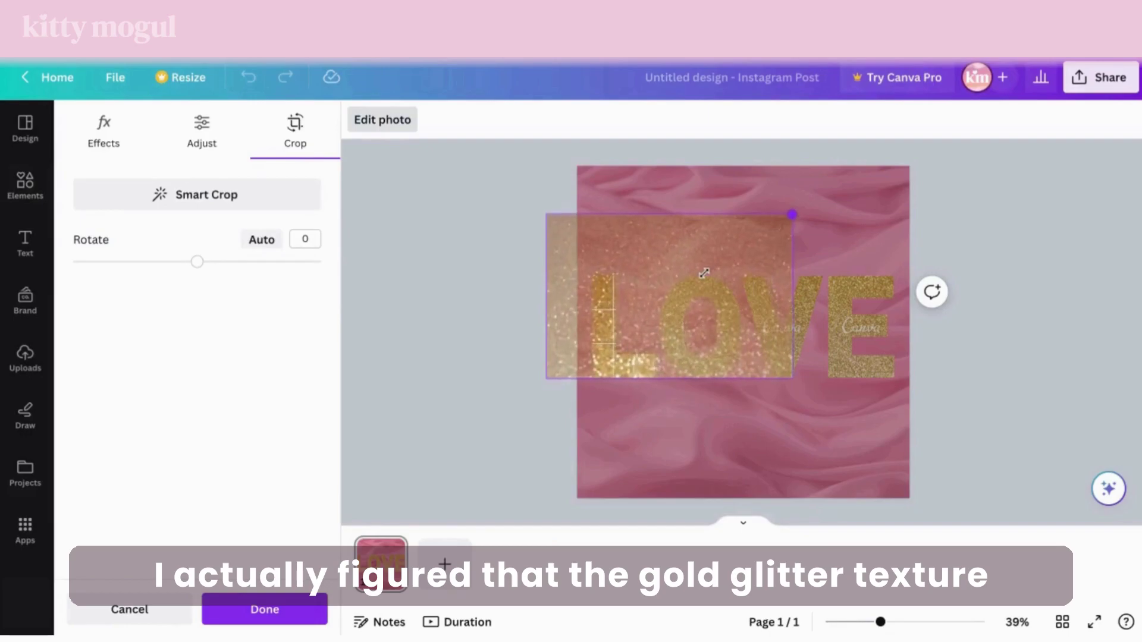
left_click_drag(742, 309, 742, 311)
left_click(836, 440)
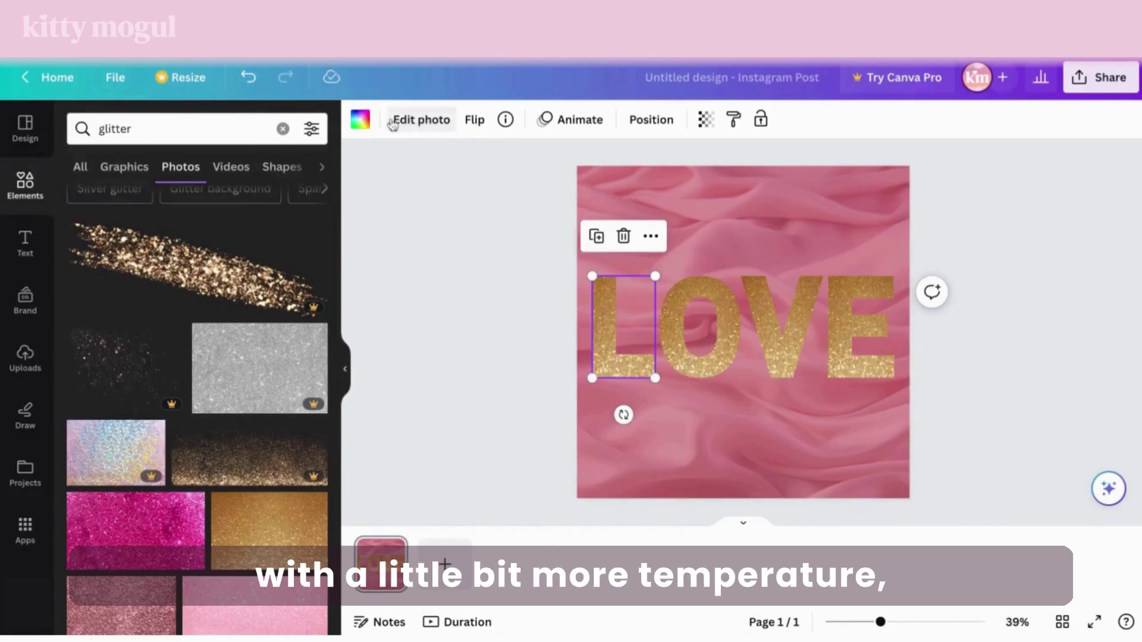
Step: Adjust the L's gold glitter photo to temperature 20 and contrast 19, and increase its saturation
left_click(408, 129)
scroll(222, 347, "down", 1)
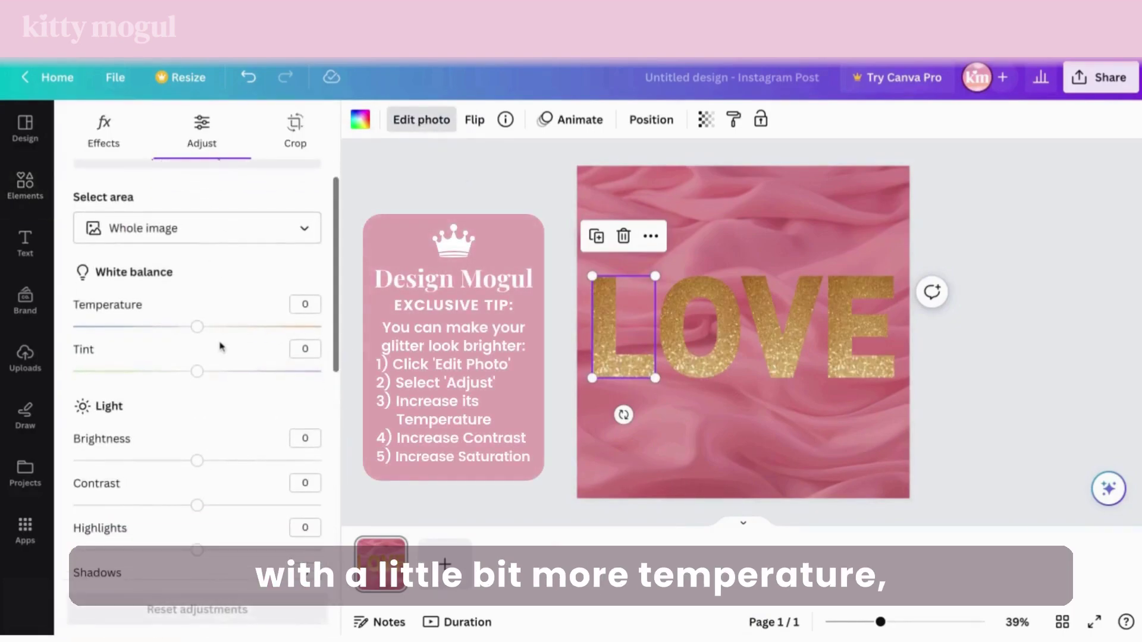
scroll(198, 336, "down", 3)
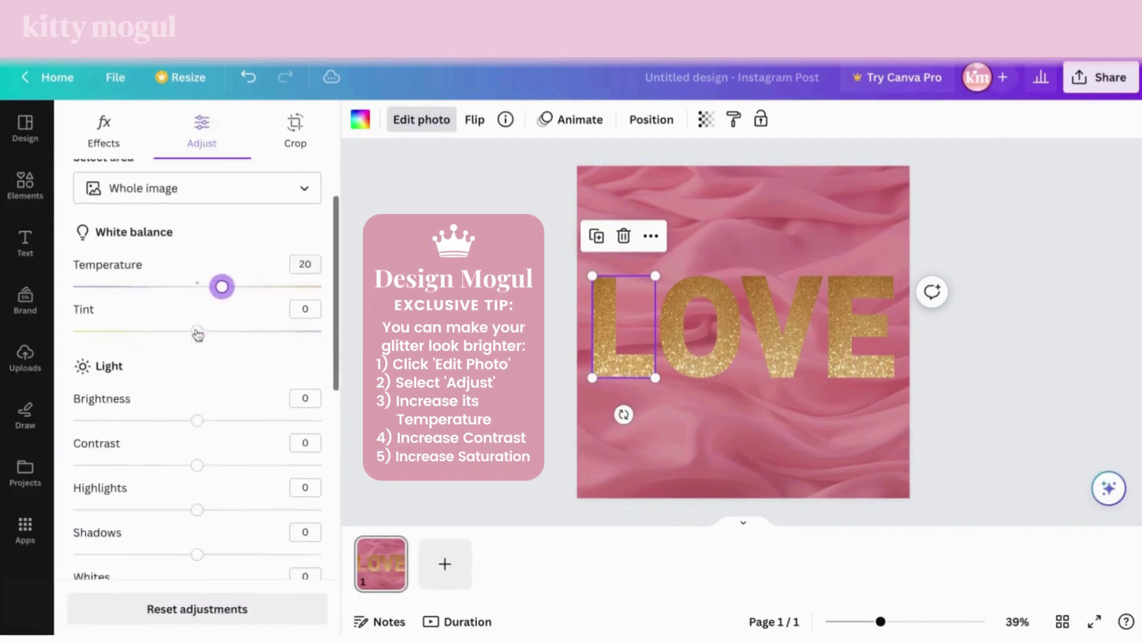
scroll(199, 378, "down", 6)
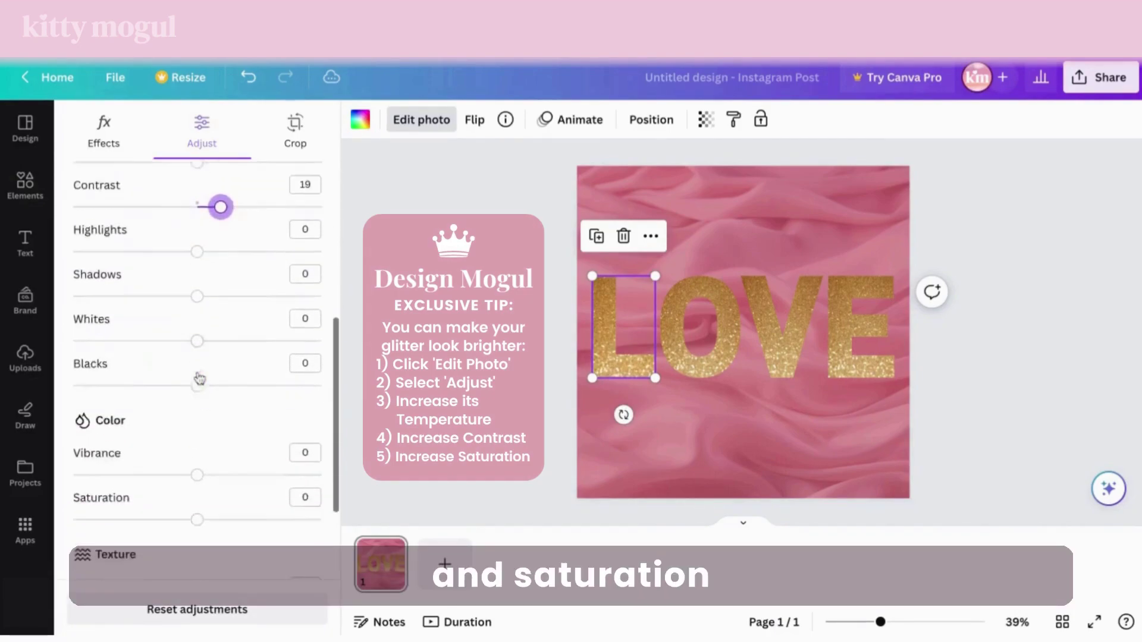
mouse_move(204, 440)
left_mouse_down()
mouse_move(221, 437)
mouse_move(207, 440)
left_mouse_up()
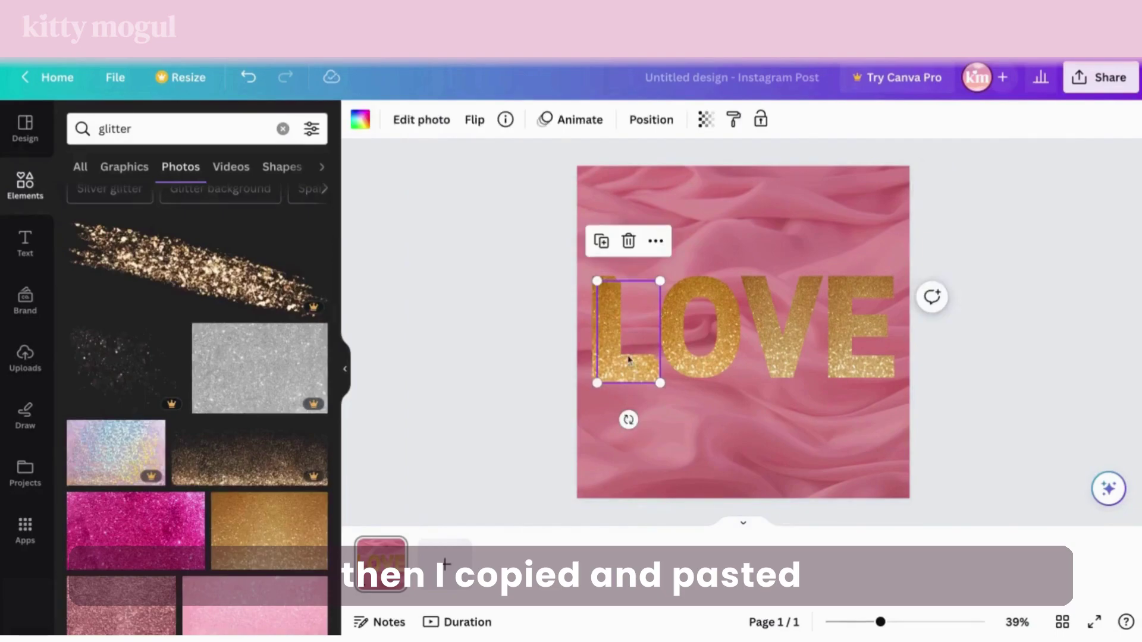
Step: Place a copy of the adjusted L below the word and detach the glitter image from its frame
left_click_drag(628, 358, 668, 448)
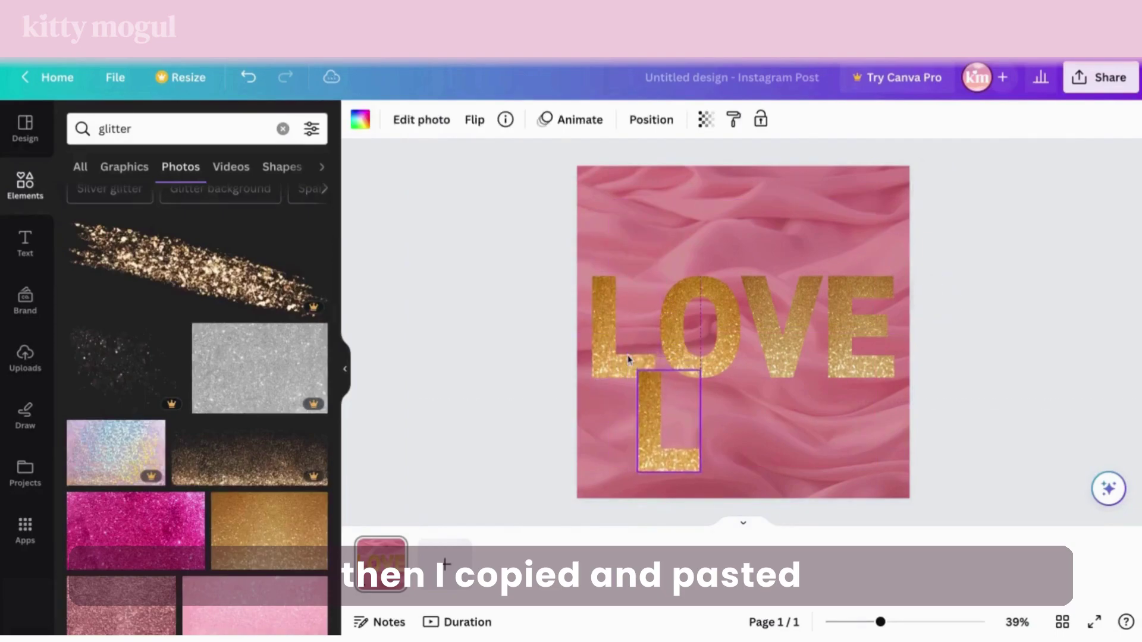
left_click(696, 331)
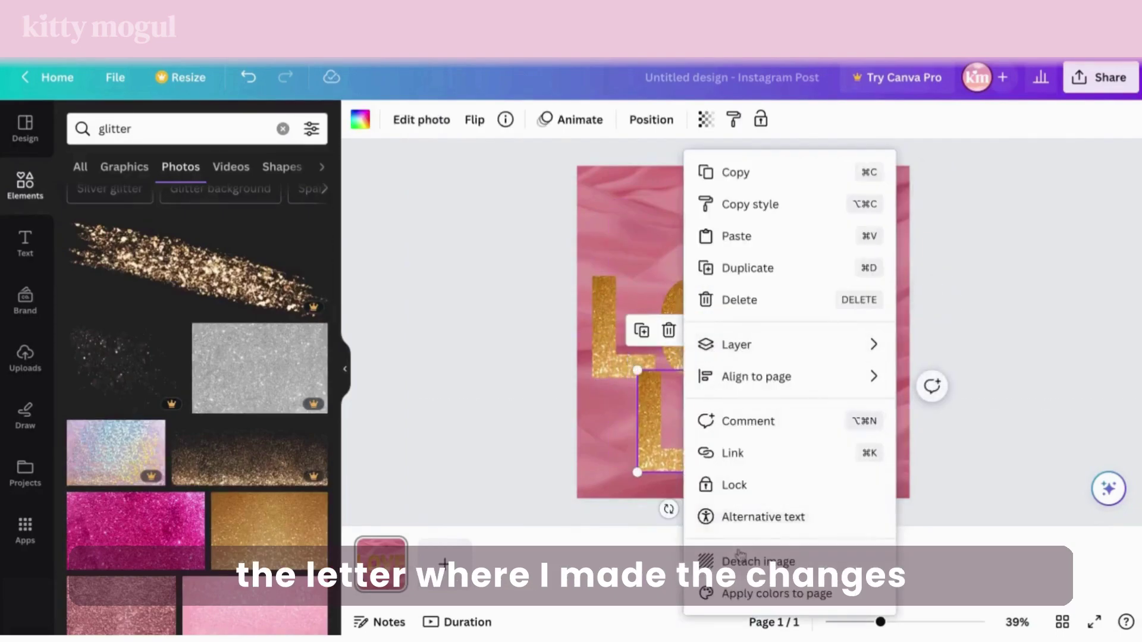
left_click(739, 555)
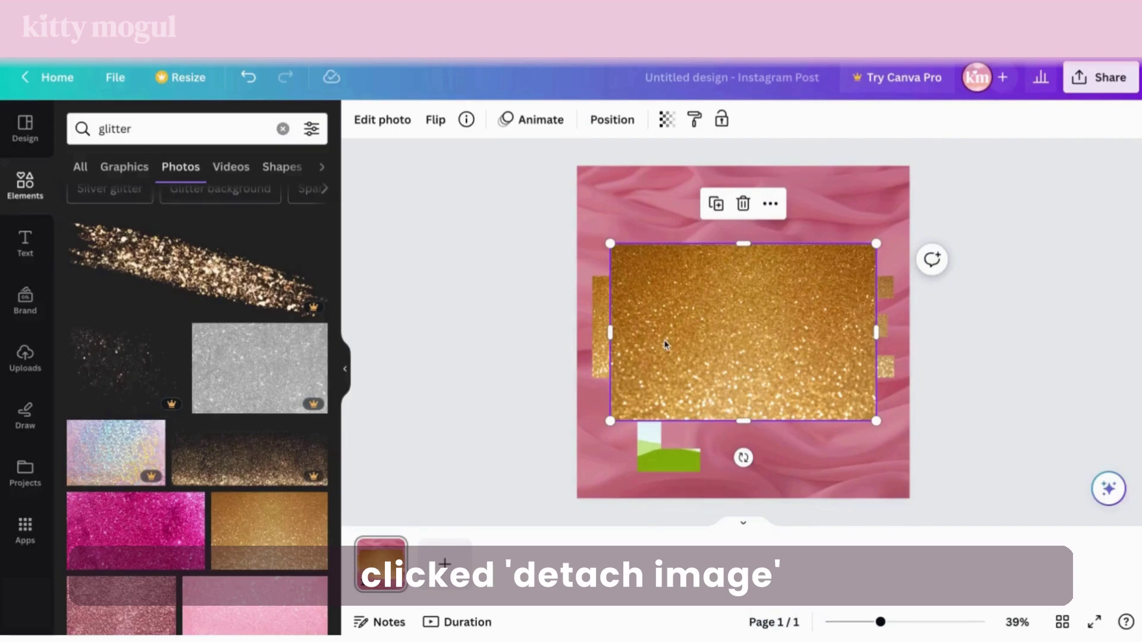
Step: Delete the emptied L frame and fill the O, V and E frames with the adjusted gold glitter photo
left_click(659, 459)
key("Delete")
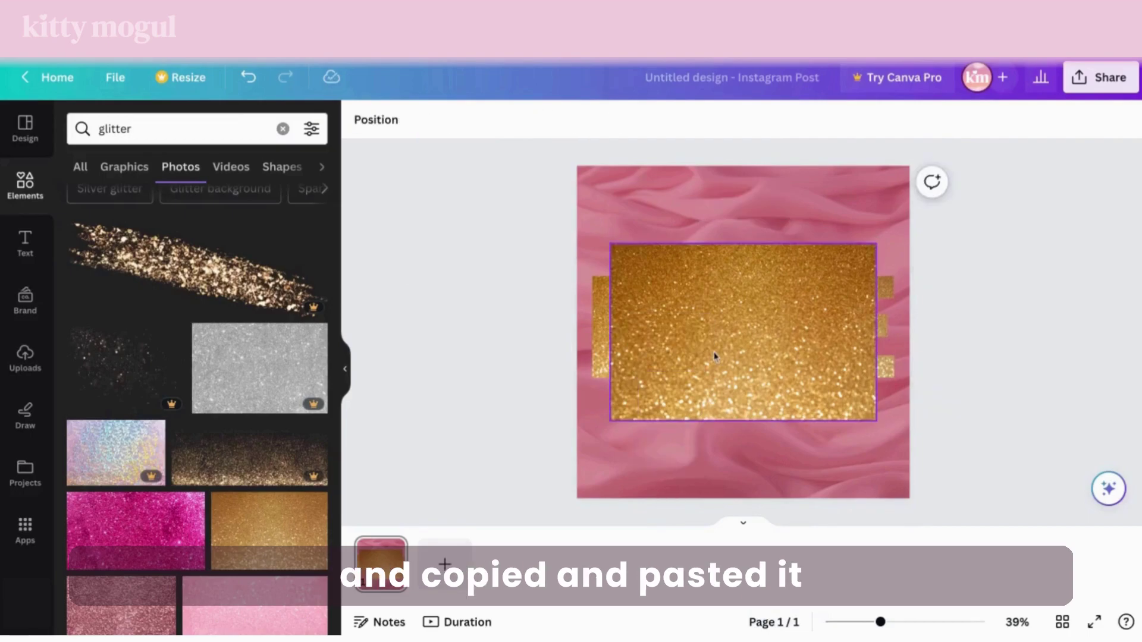
left_click_drag(696, 356, 713, 356)
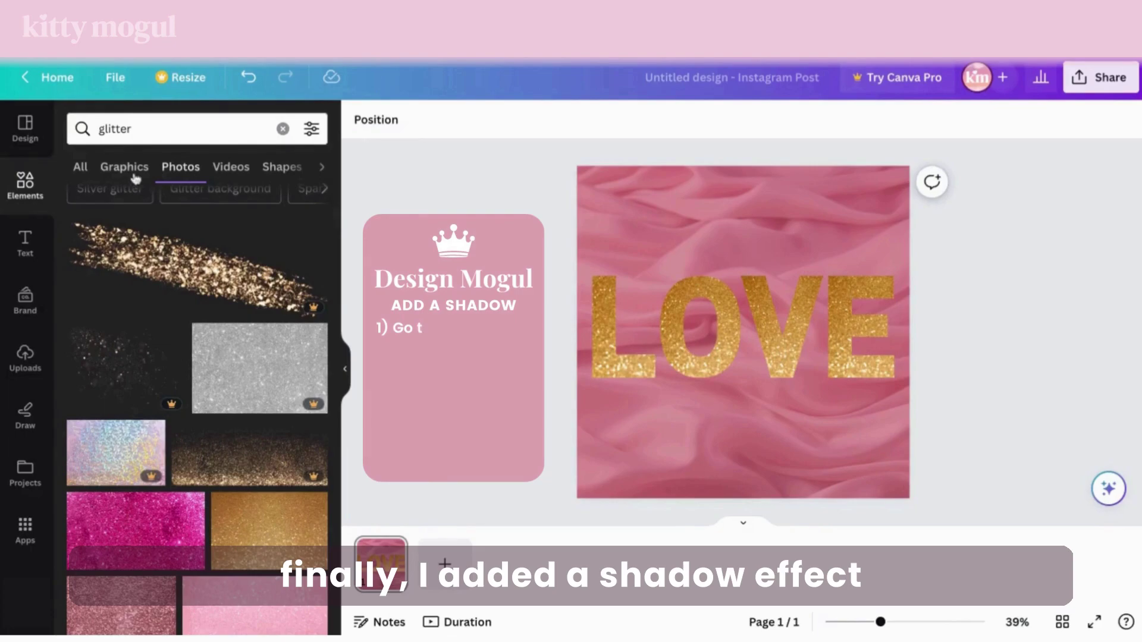
Step: Search the graphics elements for "shadow" and add a free soft black oval shadow to the design
left_click(120, 138)
type("shado")
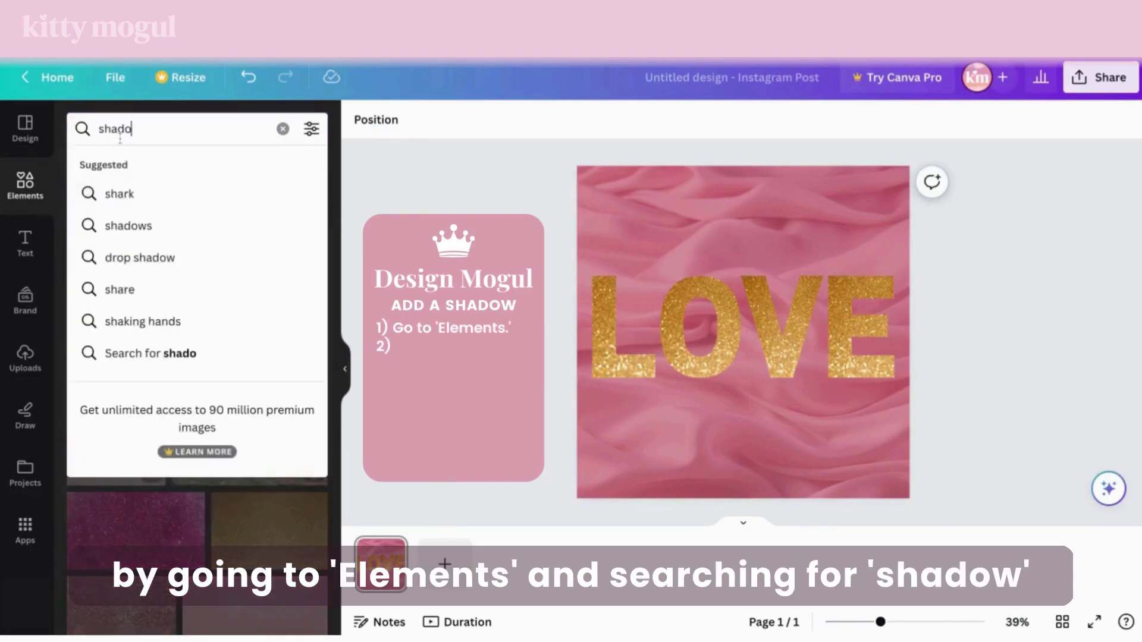
type("w")
key("Return")
left_click(126, 168)
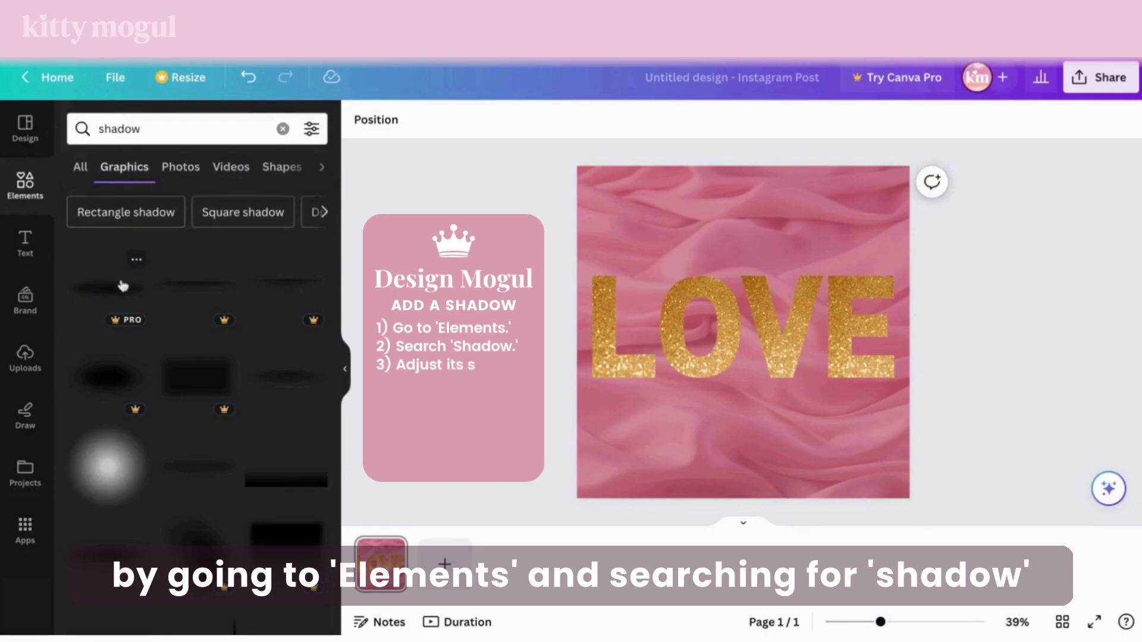
scroll(122, 286, "down", 3)
left_click(97, 426)
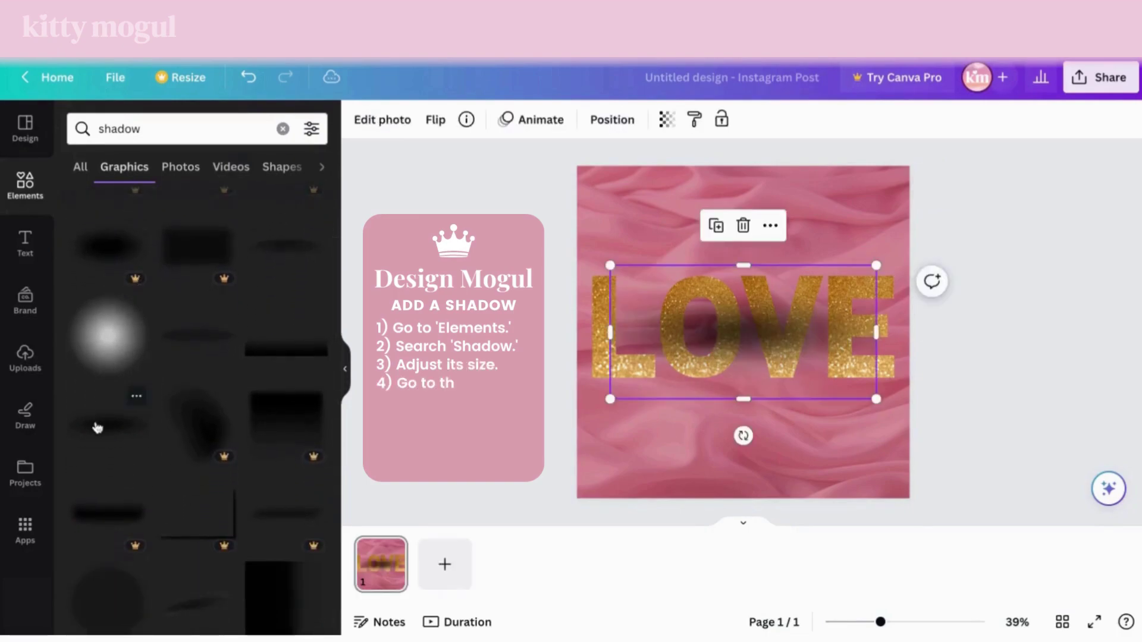
Step: Enlarge the shadow until it extends past both sides of the page and center it over the word LOVE
mouse_move(687, 326)
left_mouse_down()
mouse_move(645, 334)
mouse_move(686, 305)
left_mouse_up()
left_click_drag(775, 351, 1083, 502)
left_click_drag(986, 387, 986, 387)
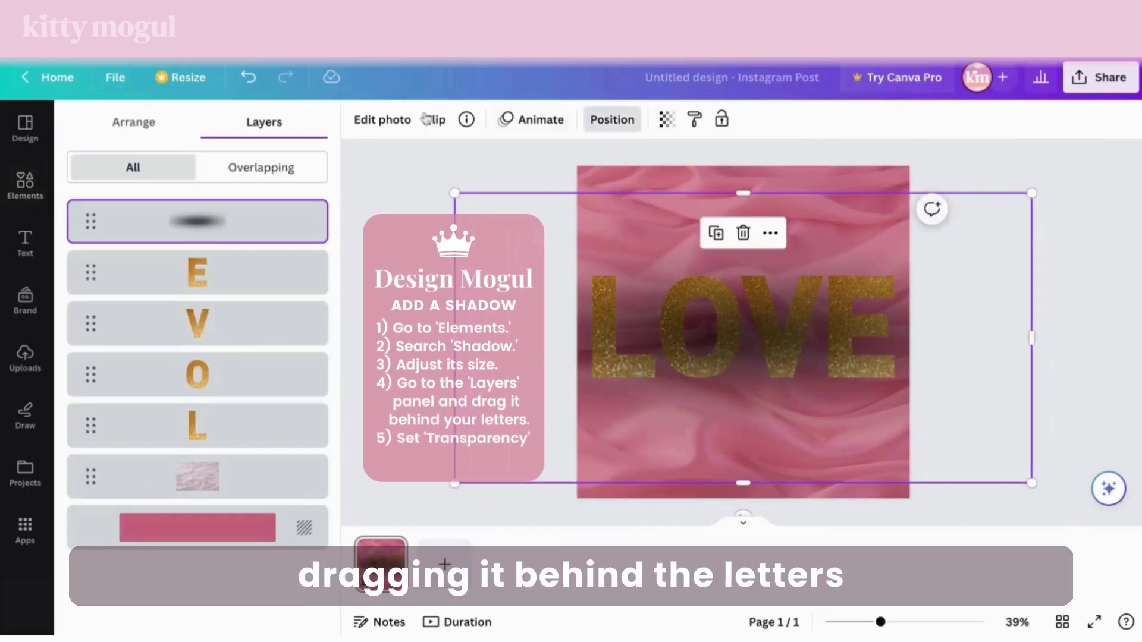
Step: Move the shadow's layer behind the four LOVE letters, directly above the satin image, and open its transparency setting
left_click_drag(129, 221, 98, 217)
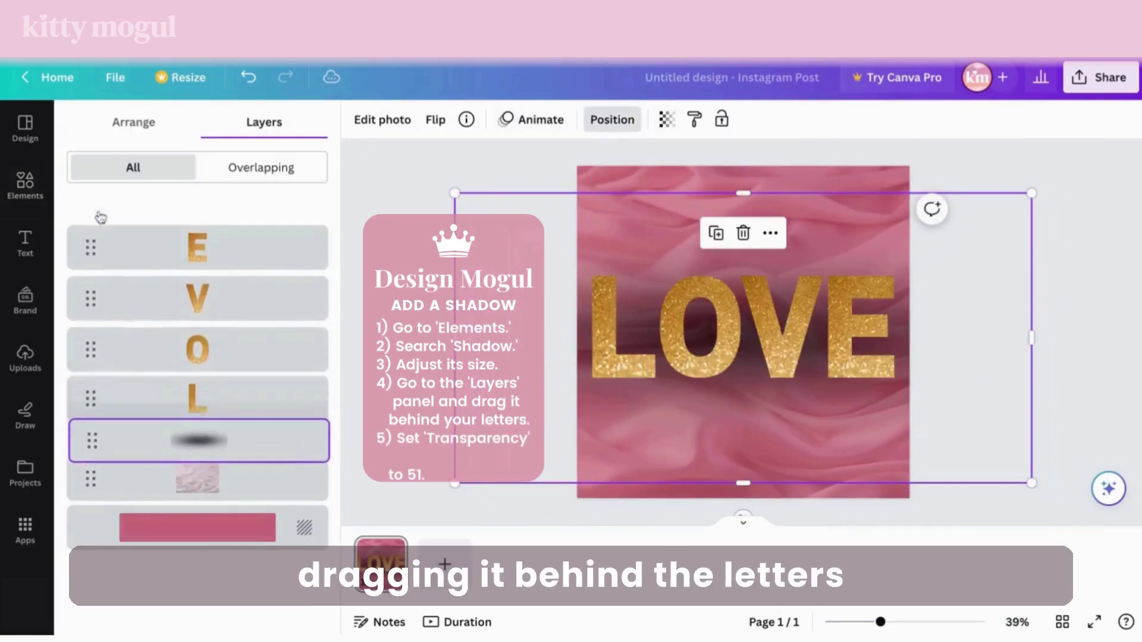
left_click(668, 124)
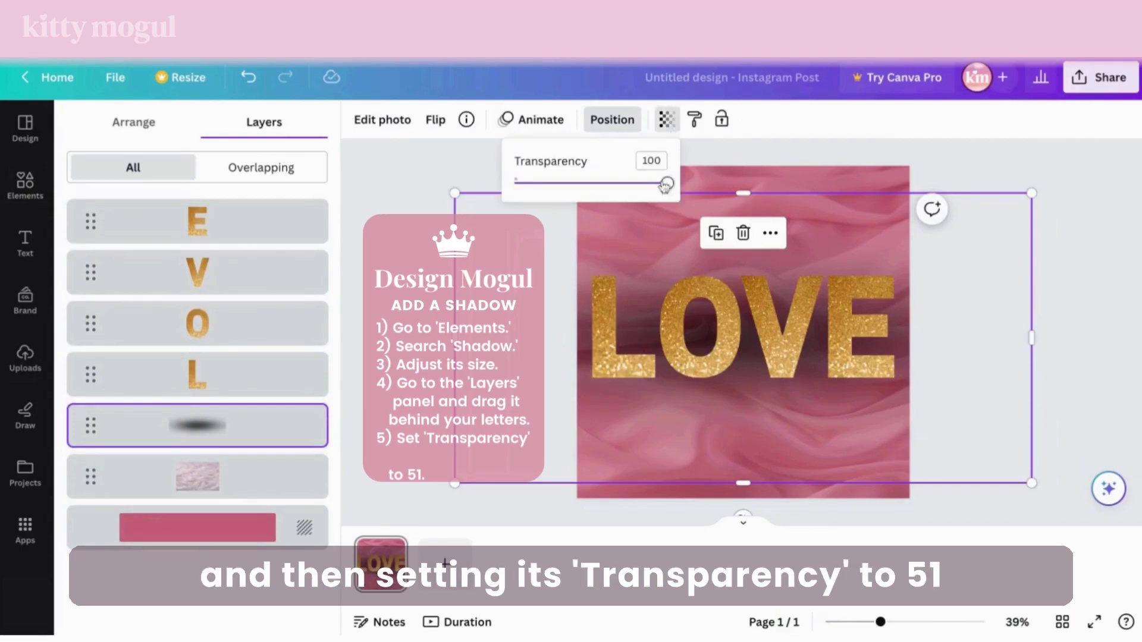